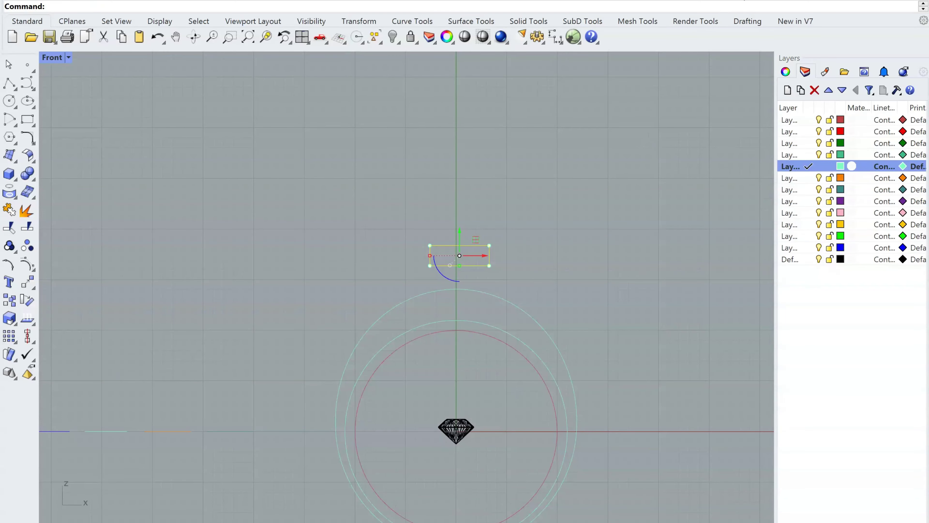
scroll(451, 173, "down", 10)
scroll(462, 259, "up", 12)
right_click_drag(442, 249, 488, 324)
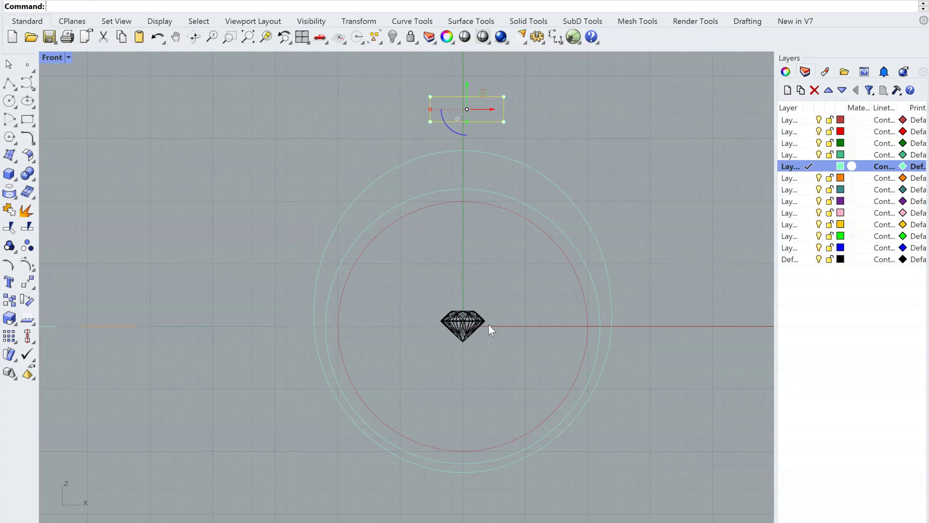
mouse_move(536, 268)
right_mouse_down()
mouse_move(595, 346)
mouse_move(524, 259)
right_mouse_up()
scroll(477, 214, "down", 5)
scroll(483, 227, "up", 4)
right_click_drag(500, 293, 487, 322)
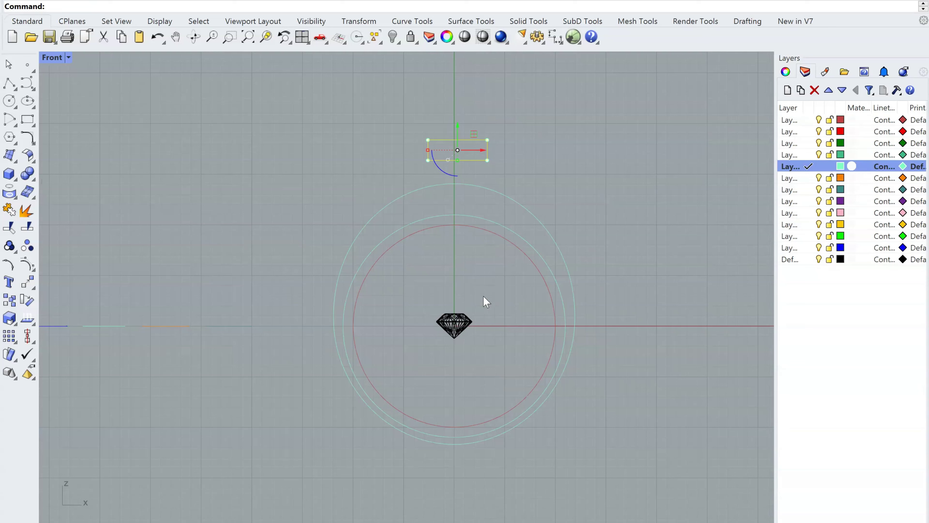
mouse_move(508, 297)
right_mouse_down()
mouse_move(548, 293)
mouse_move(512, 313)
right_mouse_up()
scroll(492, 279, "up", 4)
scroll(458, 273, "down", 2)
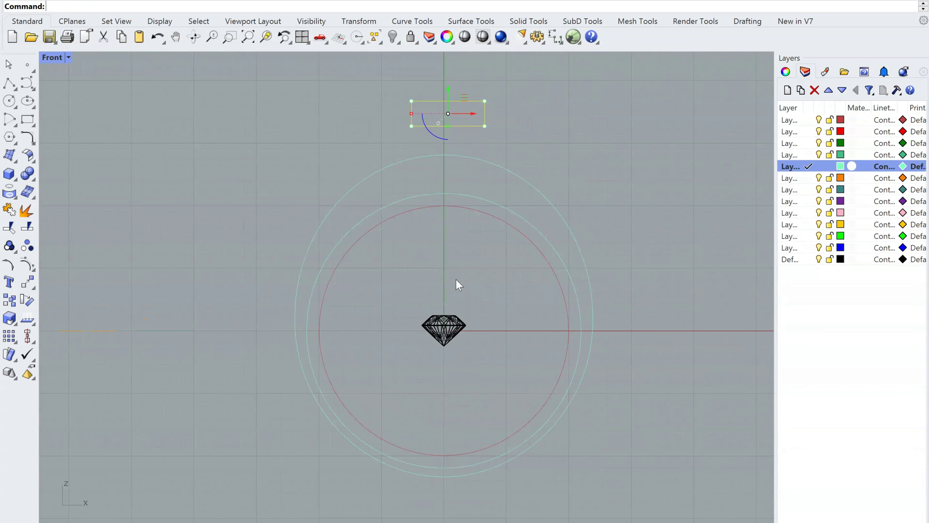
scroll(448, 290, "down", 6)
scroll(450, 292, "up", 6)
right_click_drag(454, 300, 441, 325)
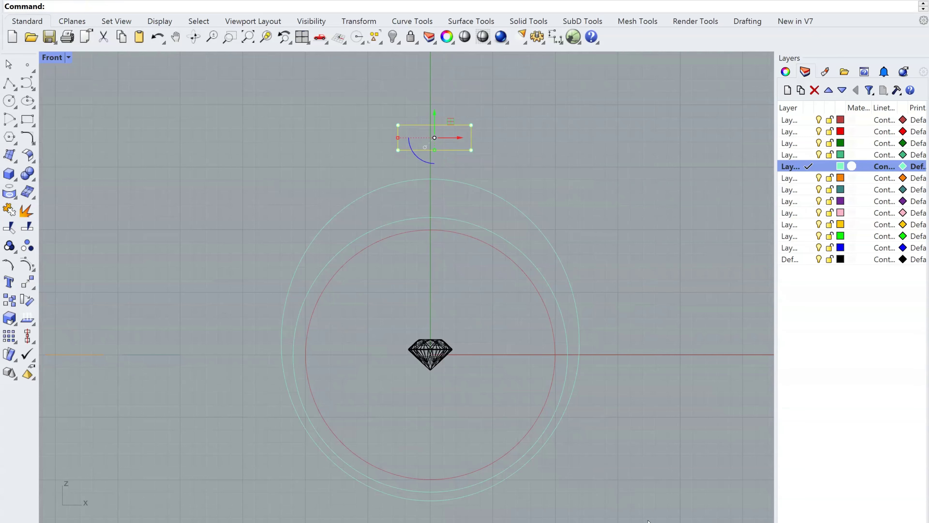
right_click_drag(589, 376, 581, 337)
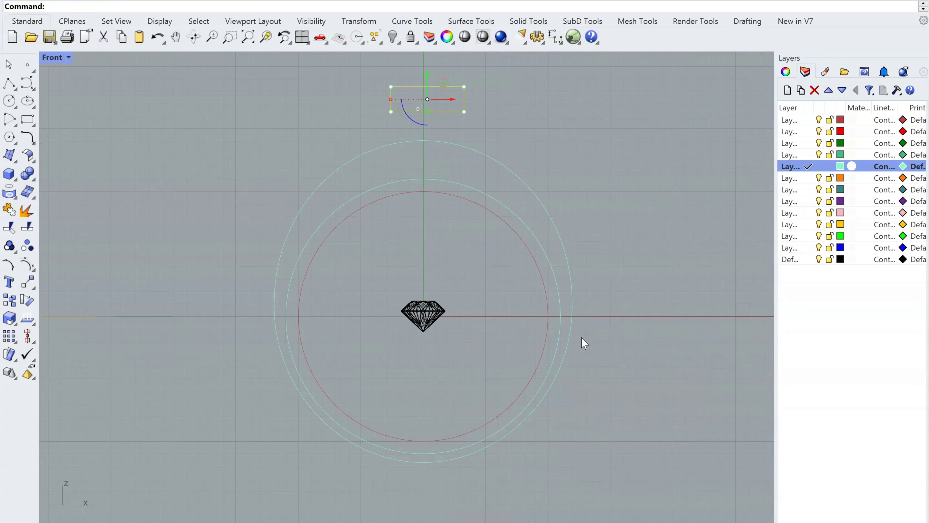
right_click_drag(526, 315, 596, 326)
scroll(517, 188, "up", 6)
right_click_drag(519, 197, 536, 338)
scroll(530, 359, "down", 4)
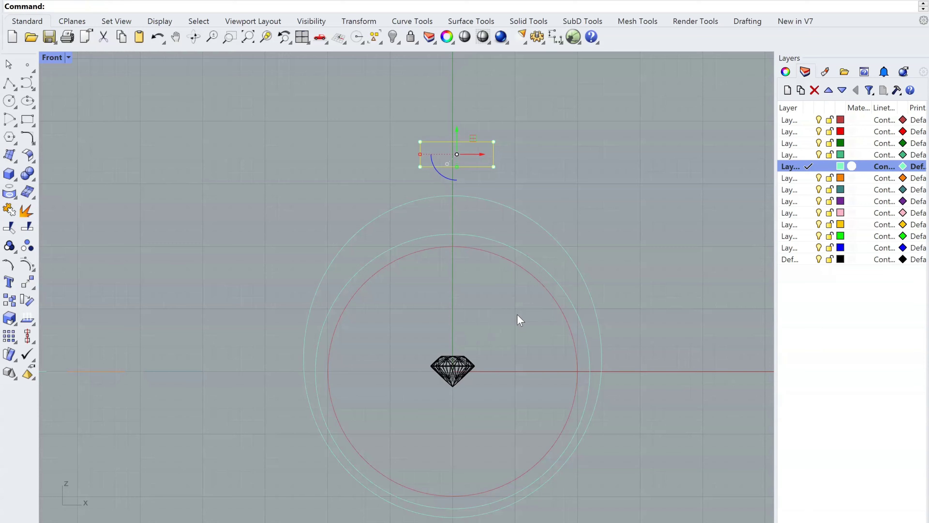
right_click_drag(577, 335, 593, 332)
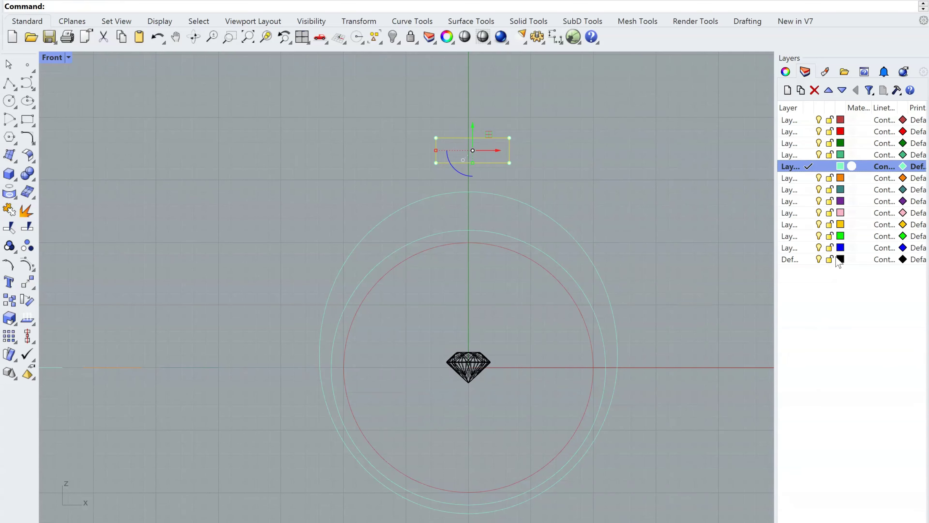
right_click_drag(626, 377, 622, 402)
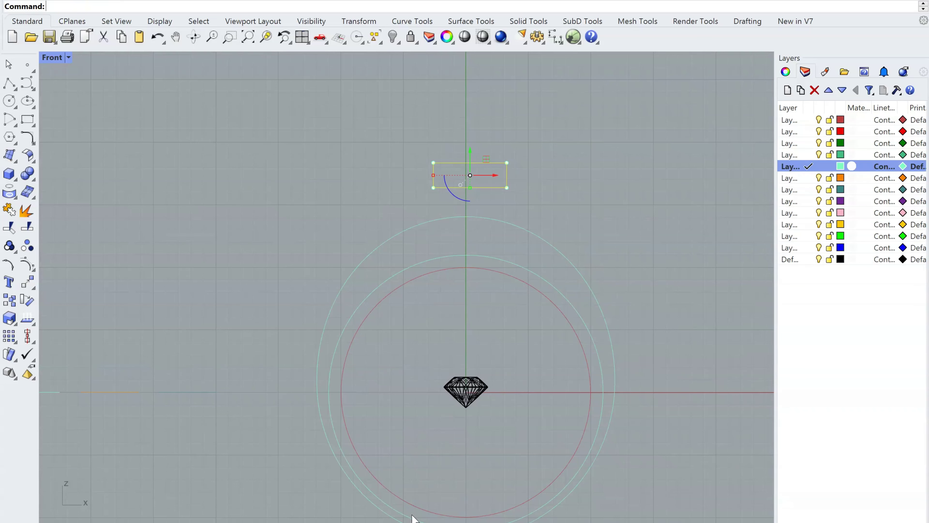
Draw a taller, slightly narrower rectangle starting from the upper-left corner of the existing rectangle above the ring.
scroll(570, 183, "up", 10)
right_click_drag(475, 177, 538, 240)
left_click(562, 267)
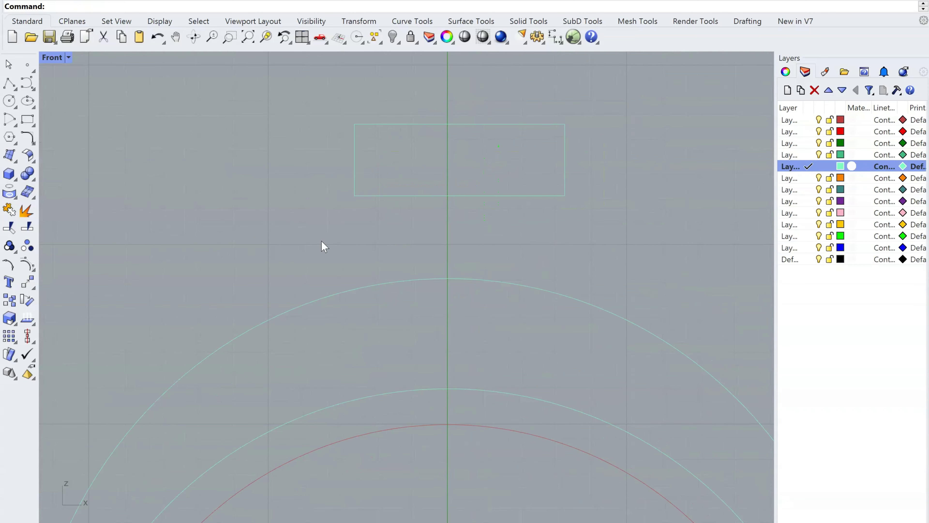
left_click(24, 123)
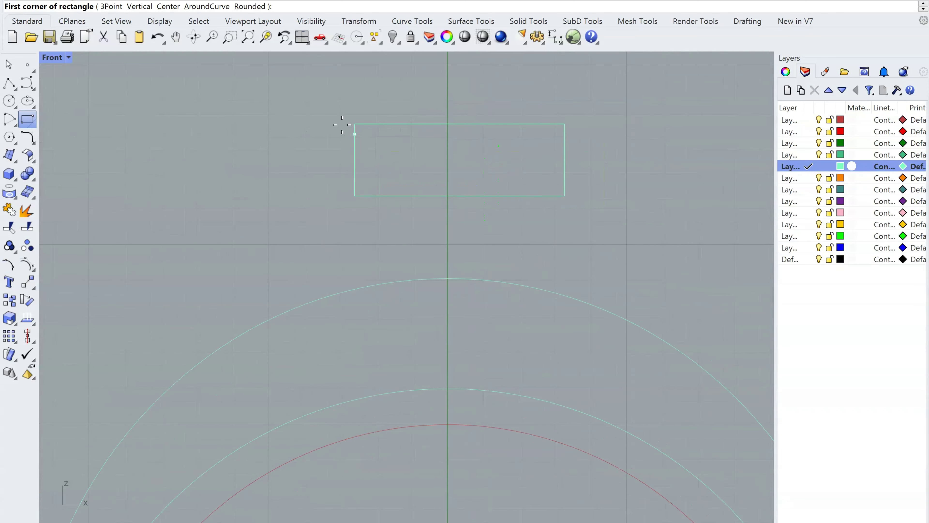
left_click(355, 124)
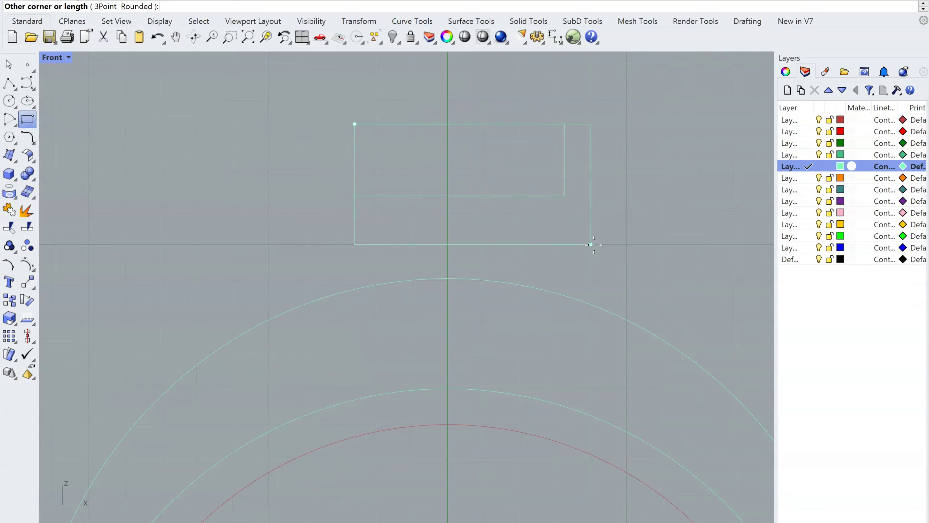
left_click(560, 244)
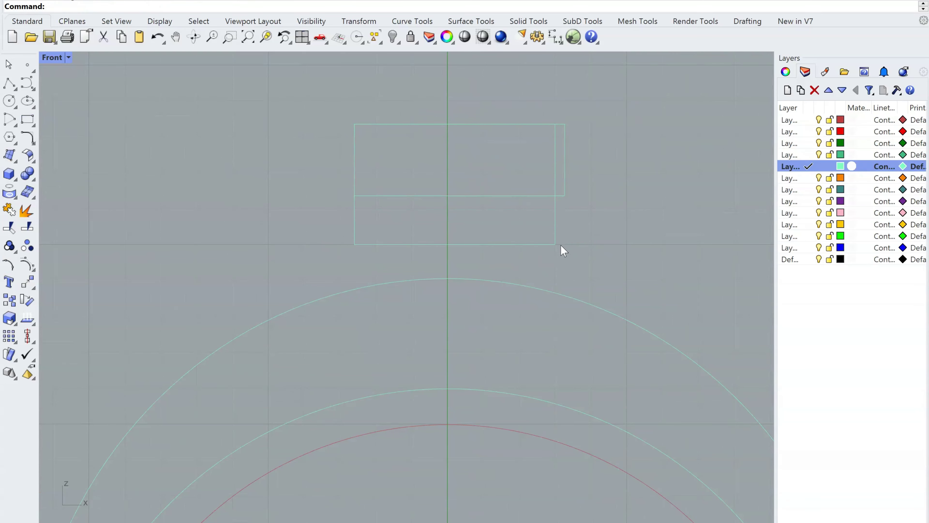
Delete the original shorter, wider rectangle and keep the newly drawn one.
scroll(414, 211, "up", 4)
scroll(417, 216, "down", 2)
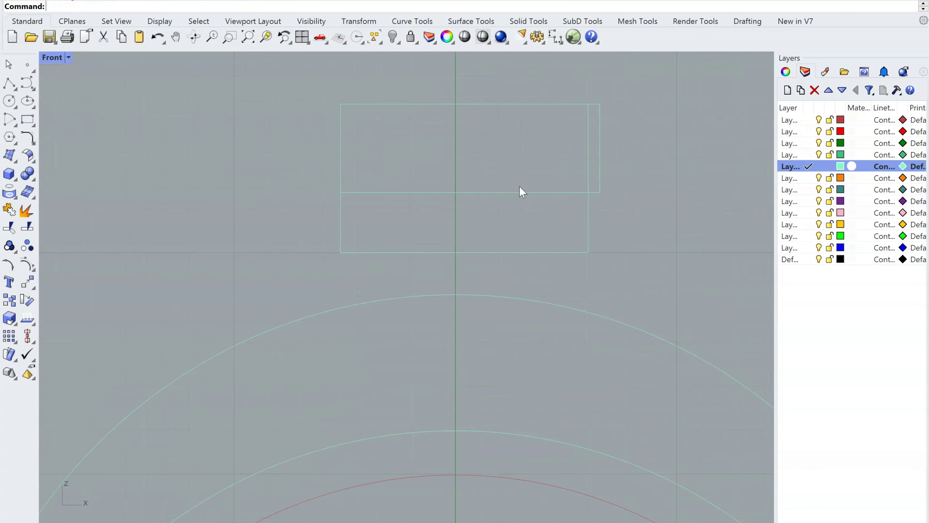
left_click(601, 190)
key("Delete")
Move the remaining rectangle straight up by about one grid square, farther above the ring profile.
scroll(549, 212, "down", 6)
scroll(546, 233, "up", 6)
scroll(547, 233, "down", 6)
left_click(547, 233)
scroll(546, 236, "down", 4)
scroll(548, 242, "down", 1)
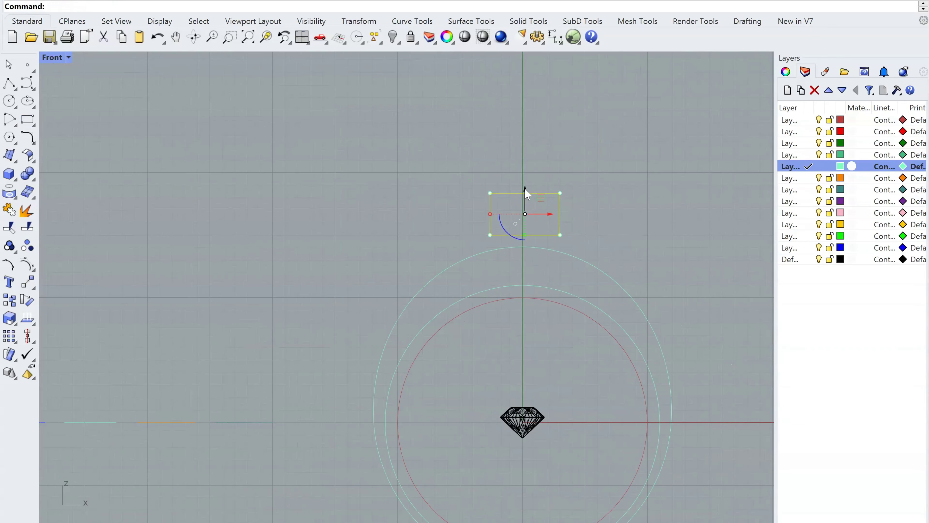
left_click_drag(524, 187, 524, 126)
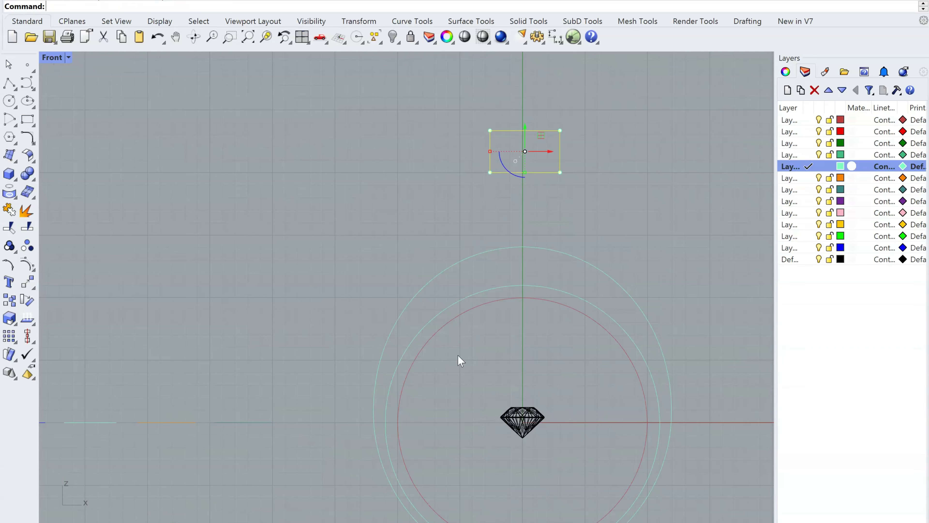
Draw a long horizontal line with the BothSides option, centred on the vertical axis just above the outer ring curve.
scroll(564, 325, "up", 3)
scroll(647, 282, "down", 1)
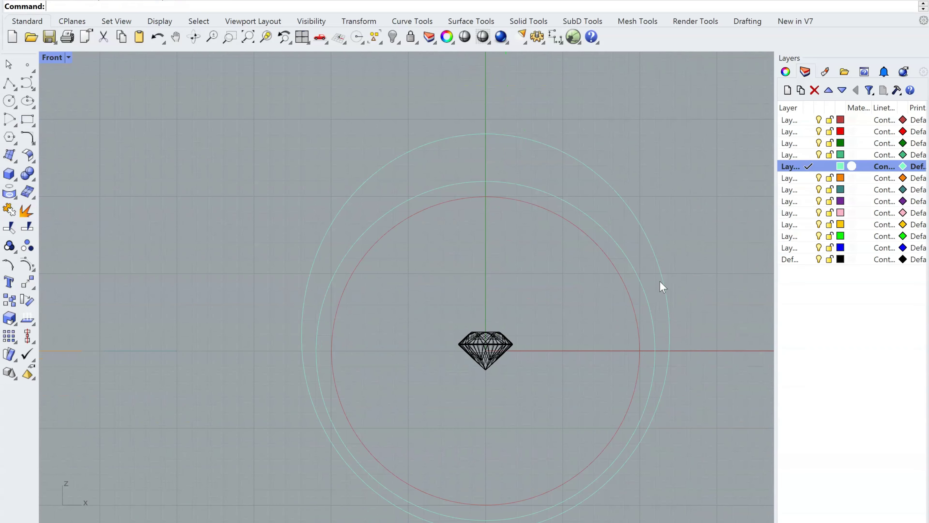
scroll(699, 385, "up", 1)
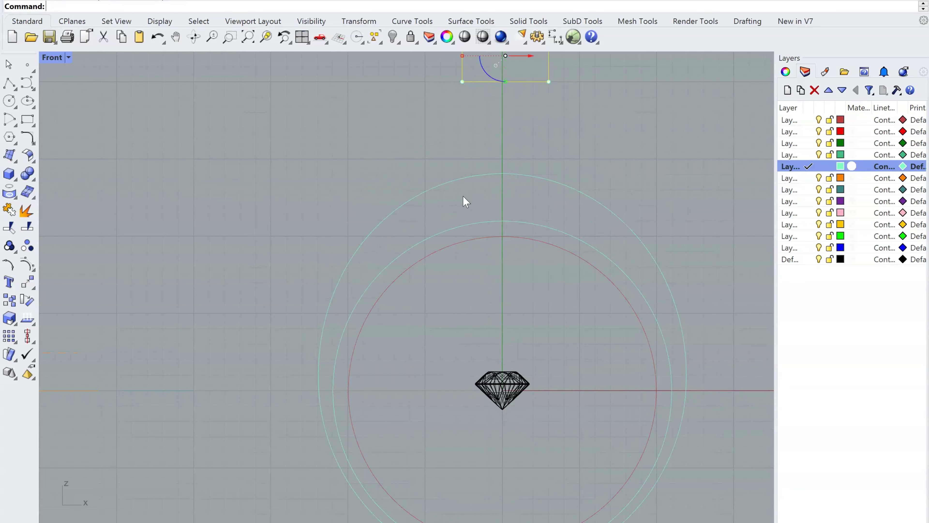
type("l")
key("Return")
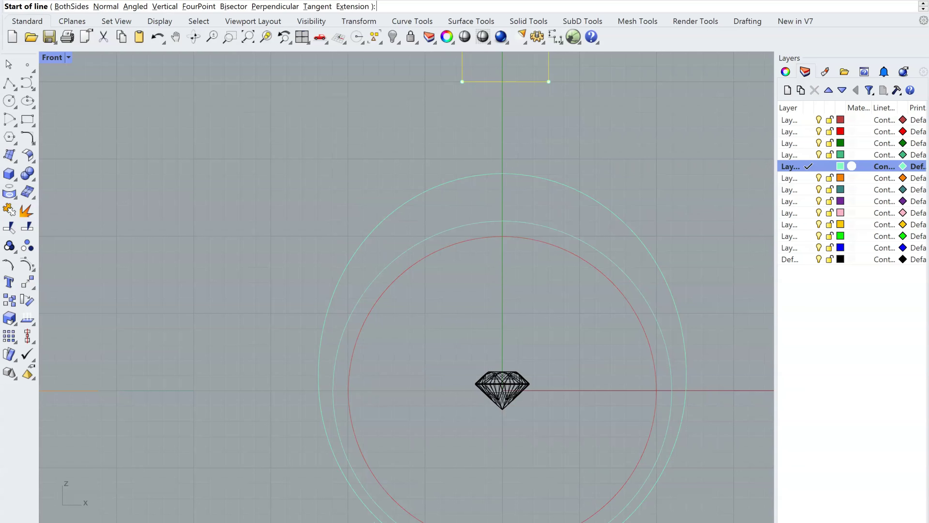
left_click(502, 159)
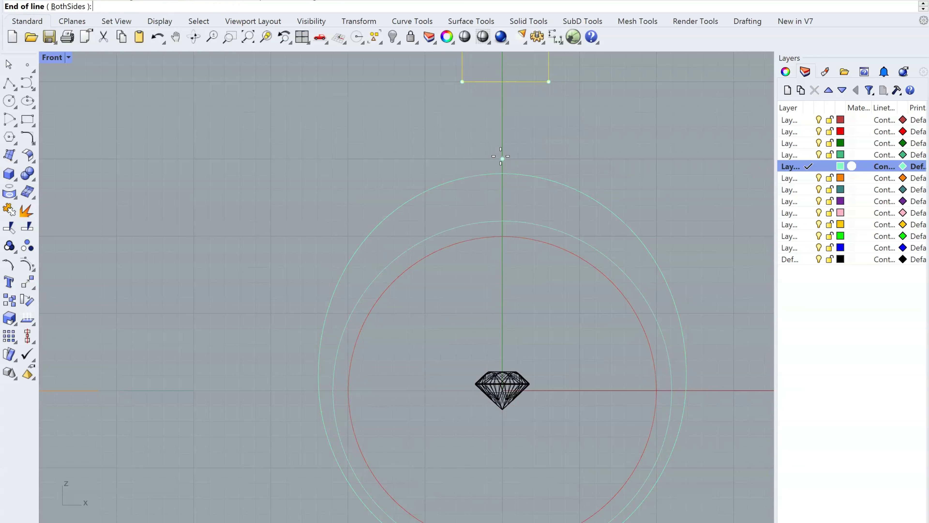
left_click(78, 5)
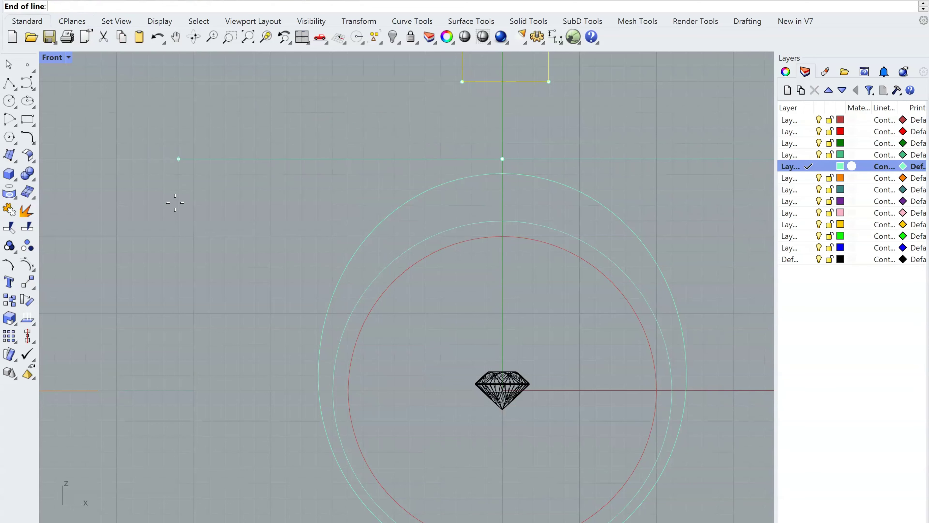
left_click(163, 158)
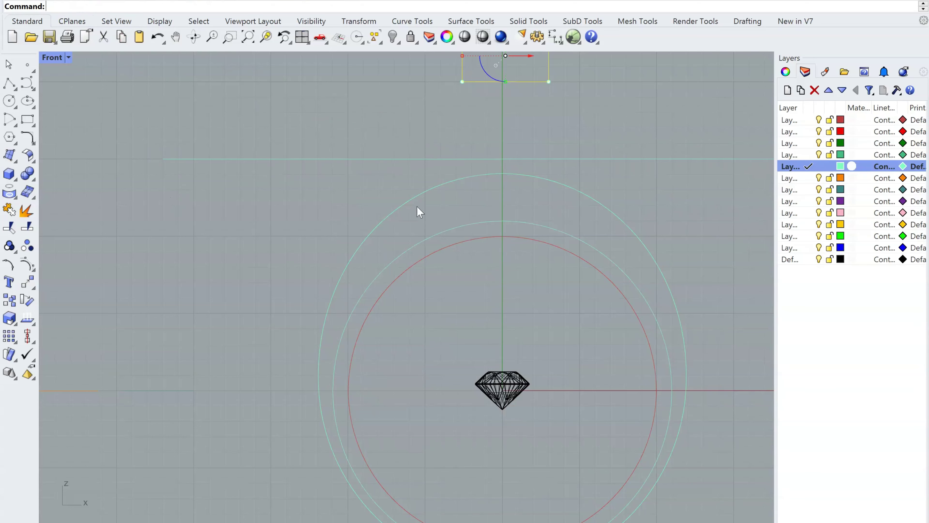
Make the bright green layer current and lower the horizontal line until it touches the top of the outer ring curve.
left_click(809, 236)
right_click_drag(581, 204, 540, 169)
scroll(531, 164, "down", 4)
scroll(576, 223, "up", 4)
mouse_move(608, 258)
right_mouse_down()
mouse_move(615, 297)
mouse_move(670, 307)
right_mouse_up()
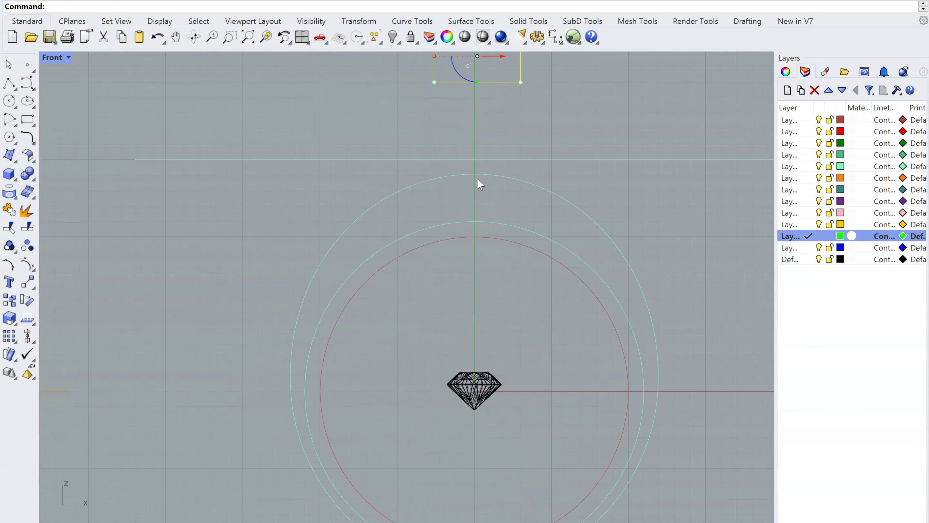
left_click(569, 159)
scroll(482, 126, "up", 2)
left_click_drag(483, 127, 484, 136)
left_click(566, 128)
right_click_drag(598, 156, 566, 116)
right_click_drag(602, 305, 568, 210)
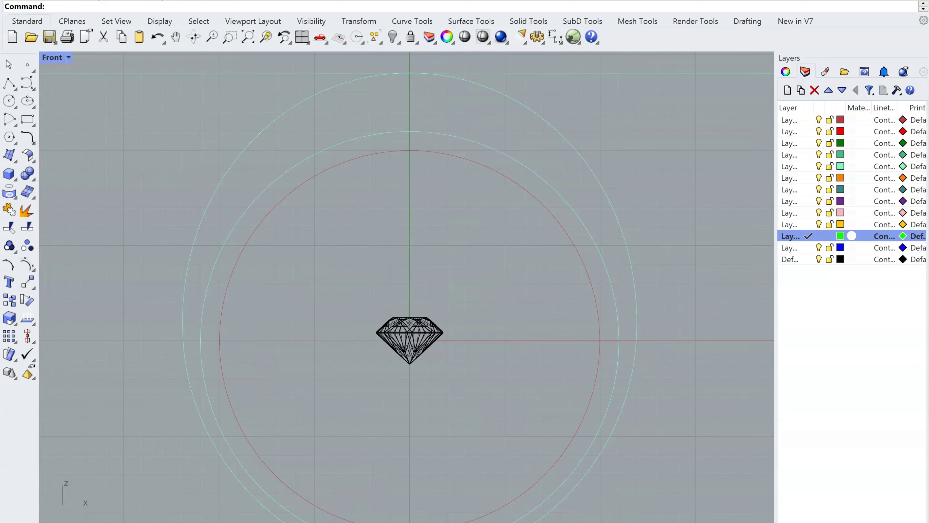
Draw an outward-bulging arc from the outer ring curve's right side at axis height up to the horizontal line.
right_click_drag(524, 331, 593, 346)
right_click_drag(633, 292, 538, 305)
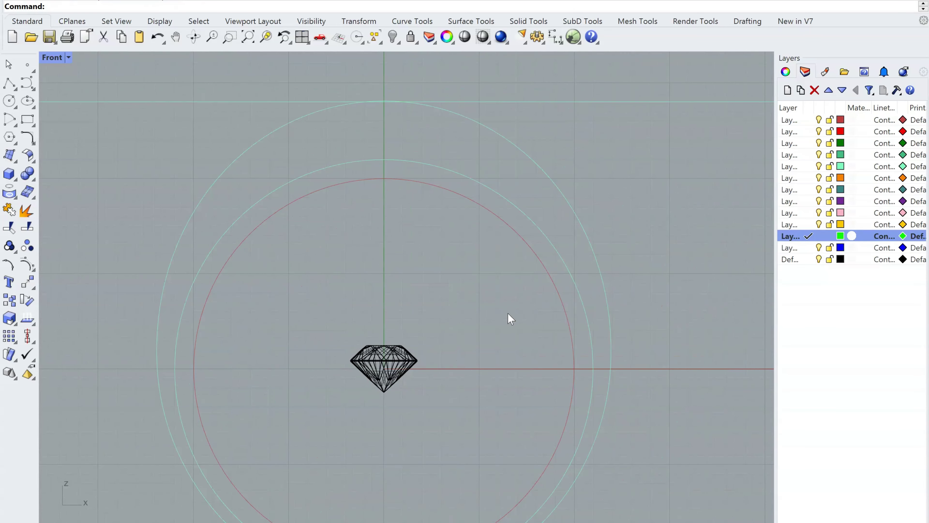
right_click(76, 185)
left_click(611, 366)
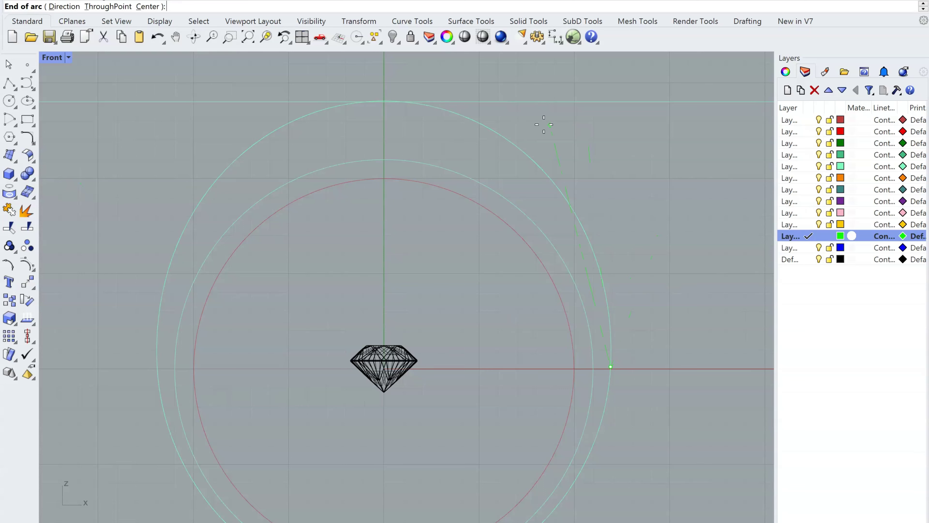
left_click(559, 105)
left_click(632, 161)
right_click_drag(629, 245, 668, 288)
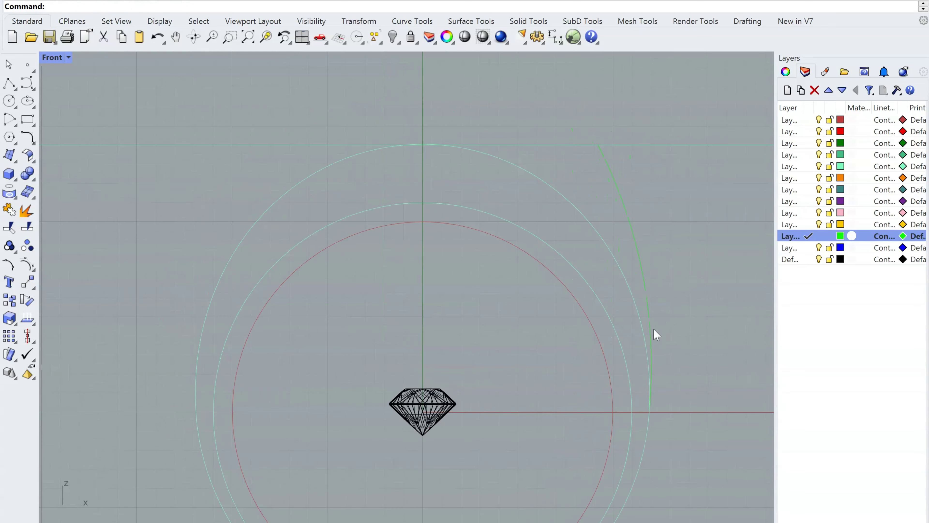
Examine how the new green arc runs against the outer ring curve and the horizontal line.
right_click_drag(654, 329, 624, 248)
scroll(626, 305, "down", 2)
scroll(626, 305, "up", 2)
right_click_drag(625, 298, 667, 310)
left_click(610, 173)
scroll(524, 273, "down", 2)
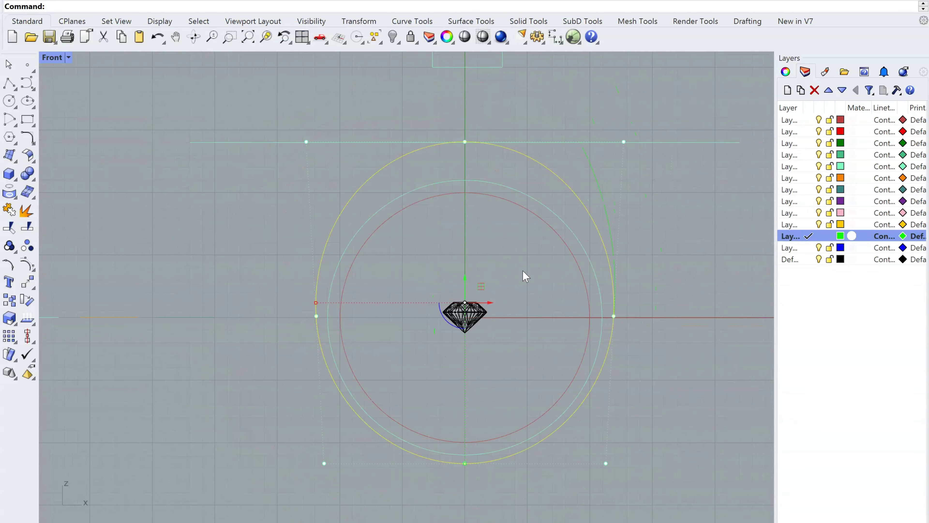
scroll(524, 274, "up", 1)
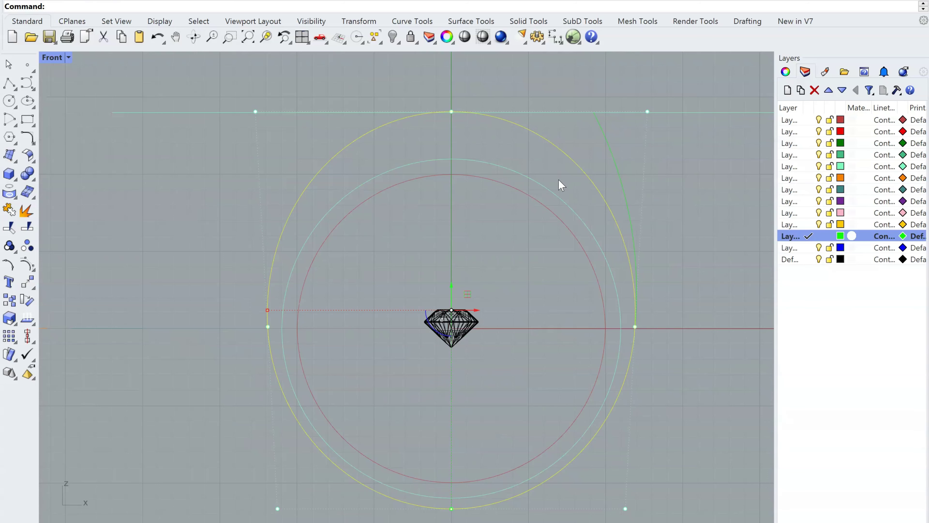
scroll(584, 121, "up", 4)
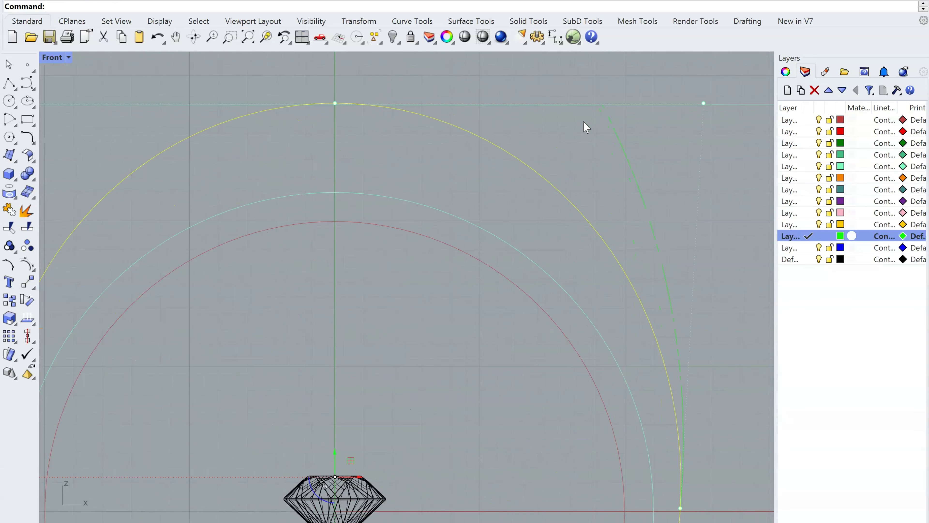
scroll(587, 205, "down", 4)
scroll(626, 343, "up", 8)
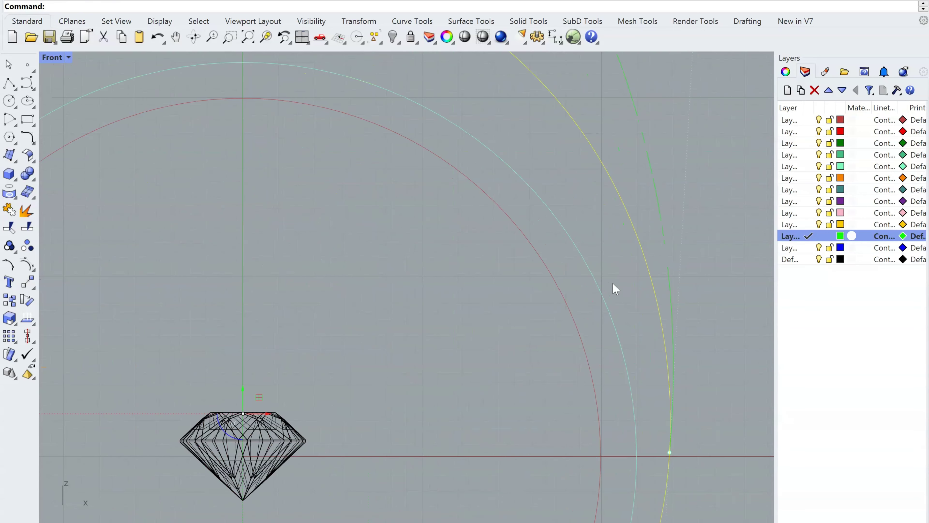
scroll(618, 391, "down", 8)
scroll(585, 205, "up", 6)
Shift the green arc's upper end point inward along the horizontal line, toward the vertical axis.
left_click(550, 207)
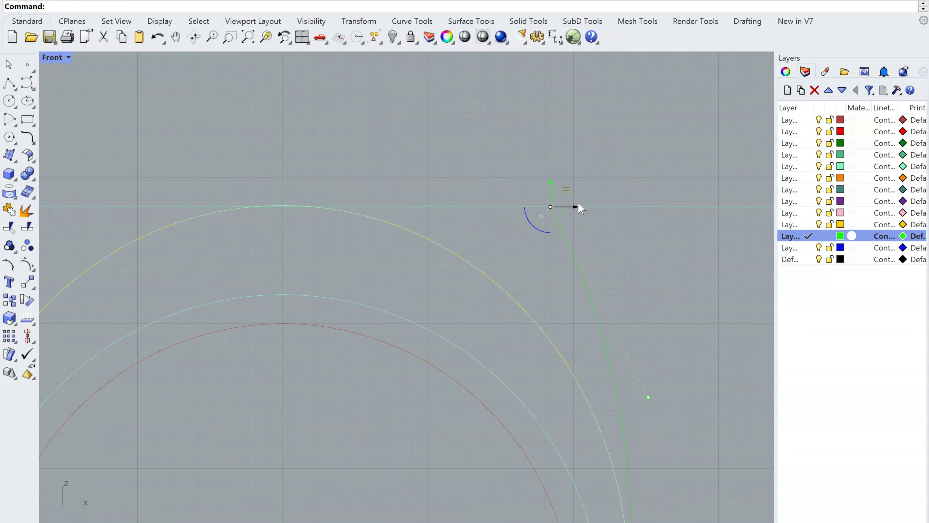
left_click_drag(580, 208, 541, 203)
left_click(581, 155)
key("Escape")
scroll(546, 181, "down", 10)
right_click_drag(584, 310, 575, 248)
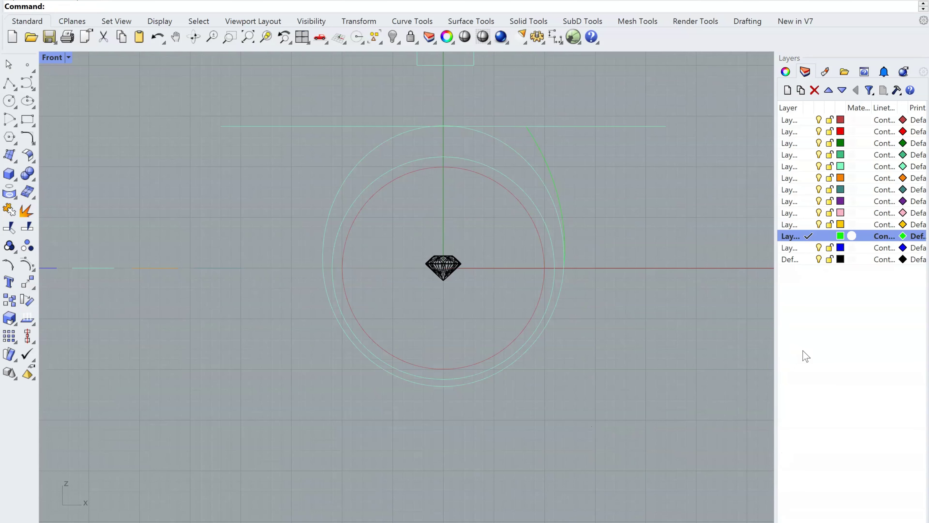
Draw a short slanted line from the horizontal line, inward of the arc's end, down to the upper part of the green arc.
scroll(507, 137, "up", 5)
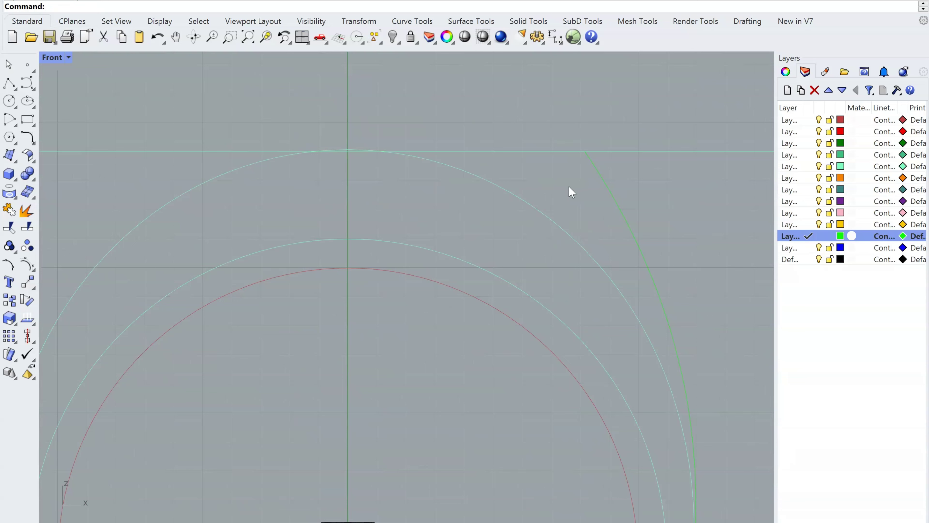
key("Return")
left_click(525, 152)
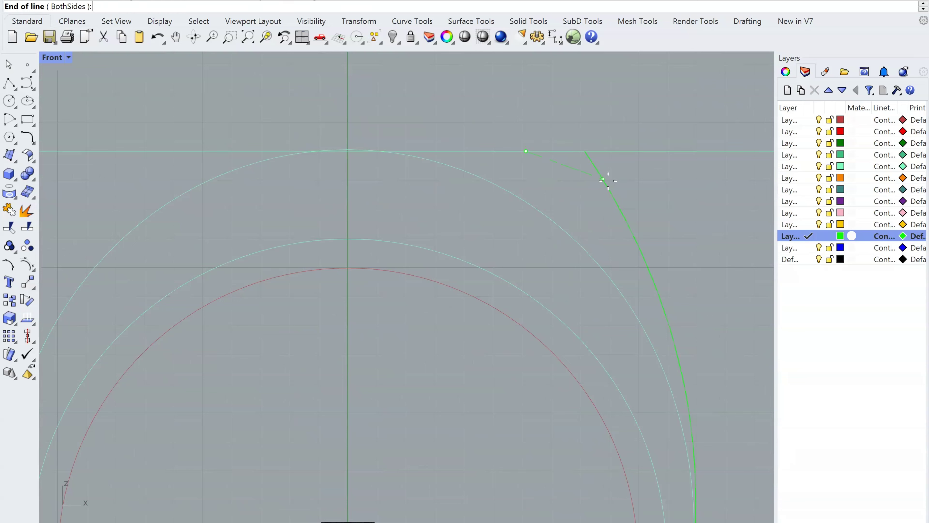
left_click(613, 196)
scroll(619, 293, "down", 2)
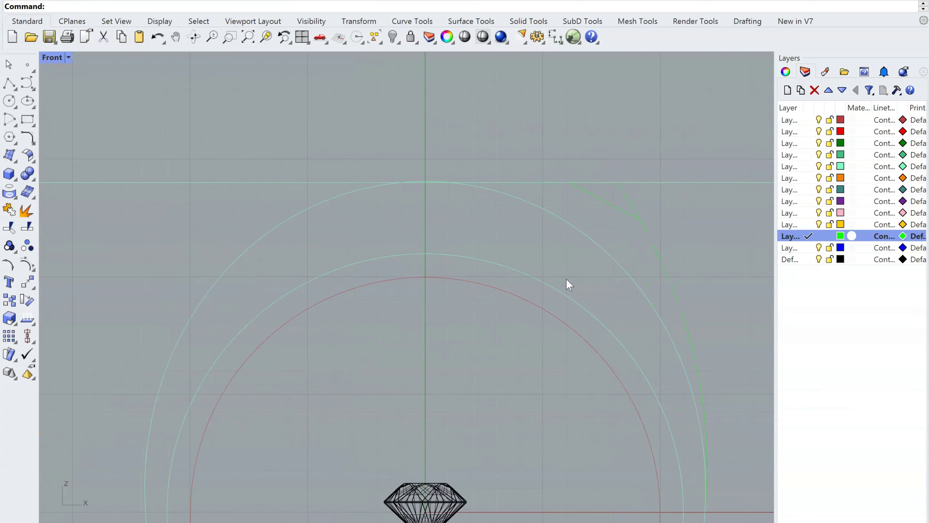
Draw a small outward-bulging arc between the slanted line's upper end on the horizontal line and its lower end on the green arc.
scroll(548, 274, "up", 2)
scroll(559, 234, "down", 2)
scroll(570, 199, "up", 2)
scroll(586, 214, "up", 1)
type("arc")
key("Return")
left_click(563, 179)
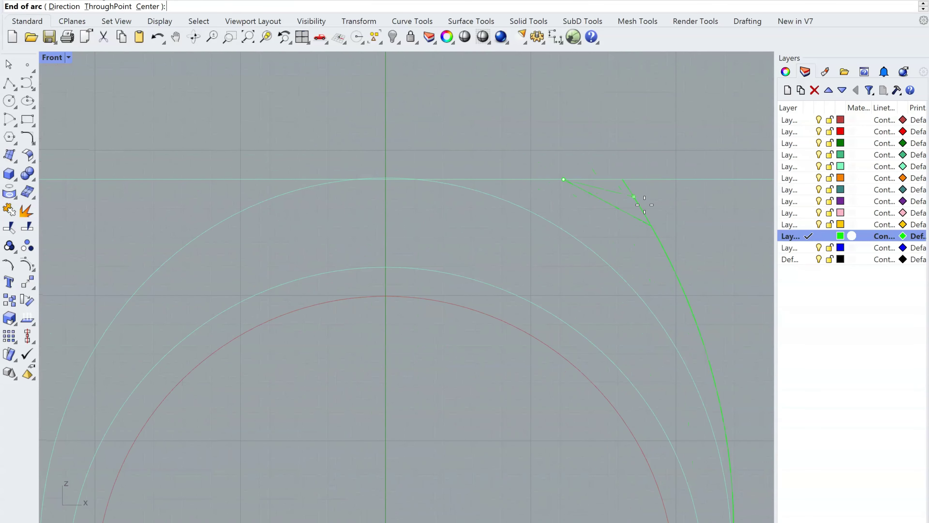
left_click(649, 222)
left_click(663, 169)
Mirror the green shoulder curves across the vertical axis to the opposite side of the ring.
scroll(641, 154, "down", 3)
scroll(622, 194, "up", 3)
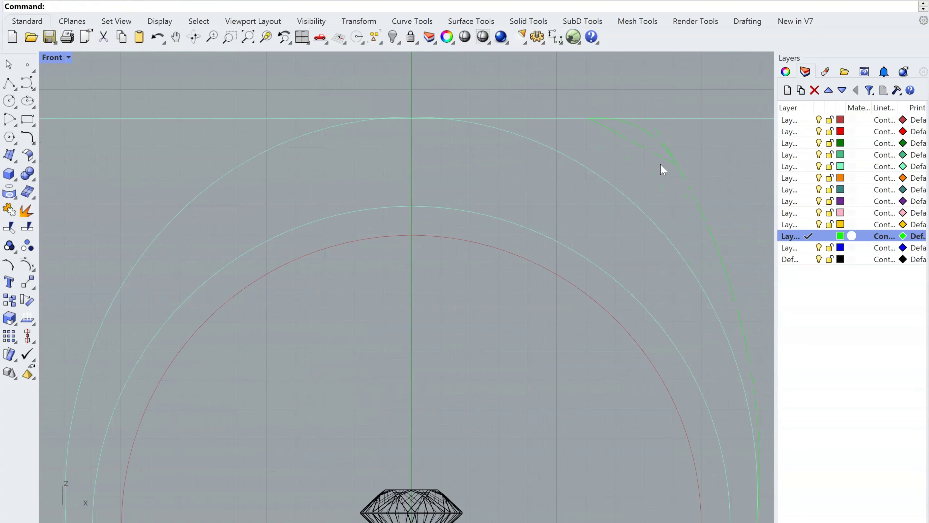
left_click_drag(687, 142, 663, 161)
right_click_drag(348, 222, 423, 273)
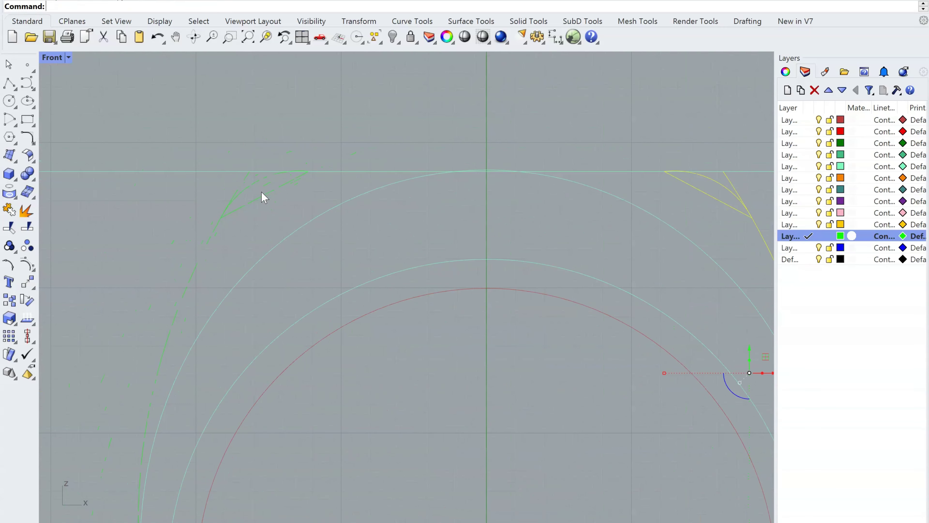
Examine the symmetry of the two green shoulder outlines against the ring curves and the horizontal line.
scroll(263, 197, "up", 2)
scroll(257, 154, "down", 10)
mouse_move(509, 194)
right_mouse_down()
mouse_move(446, 210)
mouse_move(451, 198)
mouse_move(506, 181)
right_mouse_up()
scroll(481, 178, "down", 10)
scroll(463, 204, "up", 8)
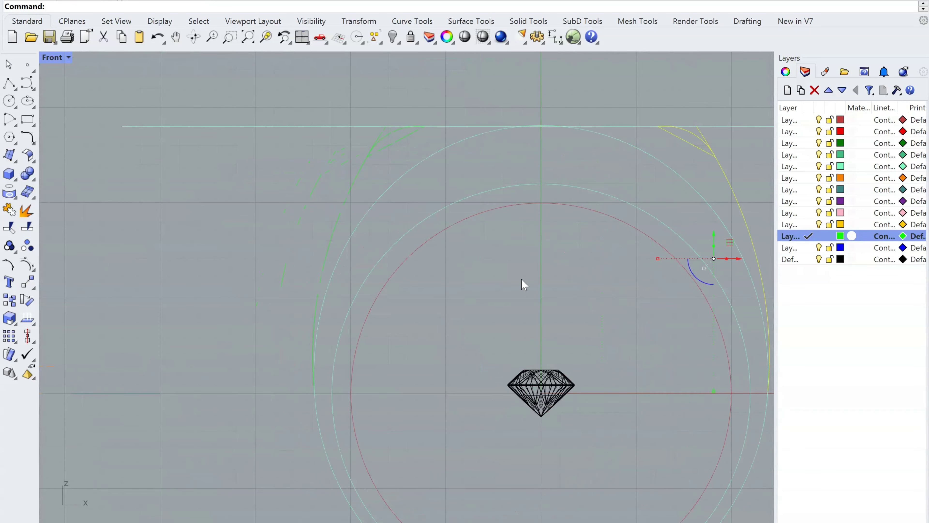
right_click_drag(523, 285, 477, 216)
scroll(468, 218, "down", 2)
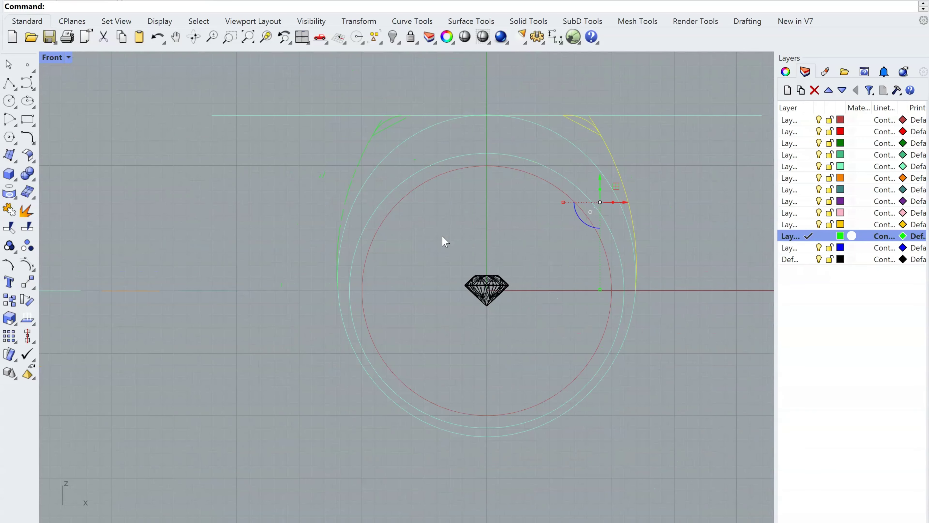
scroll(443, 239, "up", 1)
scroll(442, 244, "down", 1)
scroll(492, 261, "up", 3)
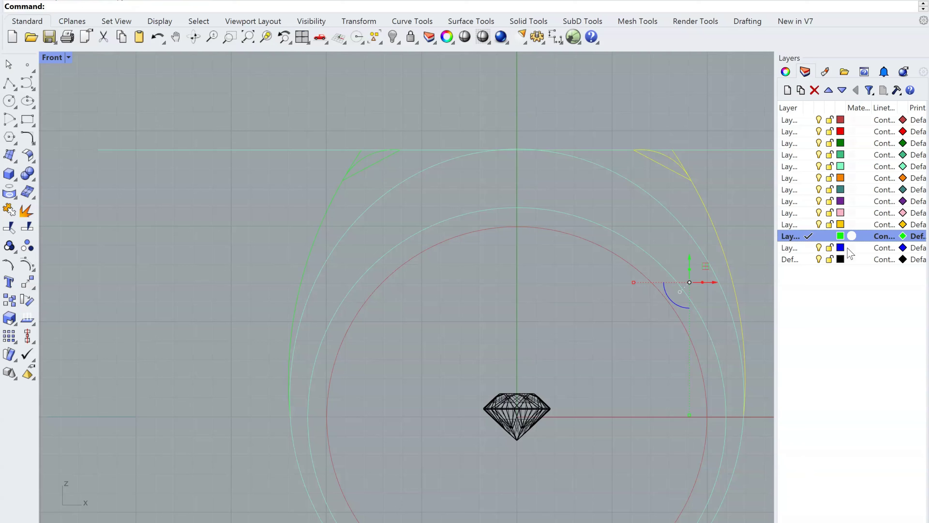
scroll(546, 312, "down", 4)
scroll(538, 291, "up", 4)
right_click_drag(538, 291, 545, 325)
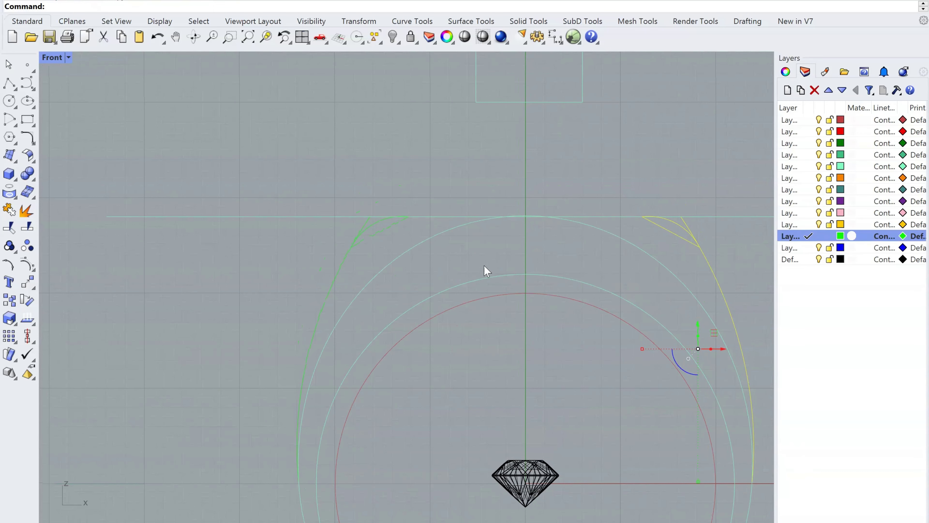
Try lowering the horizontal line slightly below the top of the outer ring curve.
left_click(739, 216)
right_click_drag(646, 219, 624, 201)
mouse_move(507, 179)
left_mouse_down()
mouse_move(505, 200)
mouse_move(502, 186)
left_mouse_up()
scroll(492, 141, "down", 2)
scroll(493, 143, "down", 2)
right_click_drag(528, 227, 515, 199)
scroll(536, 225, "up", 4)
right_click_drag(550, 238, 601, 283)
left_click(602, 303)
right_click_drag(571, 337, 569, 347)
scroll(503, 267, "up", 4)
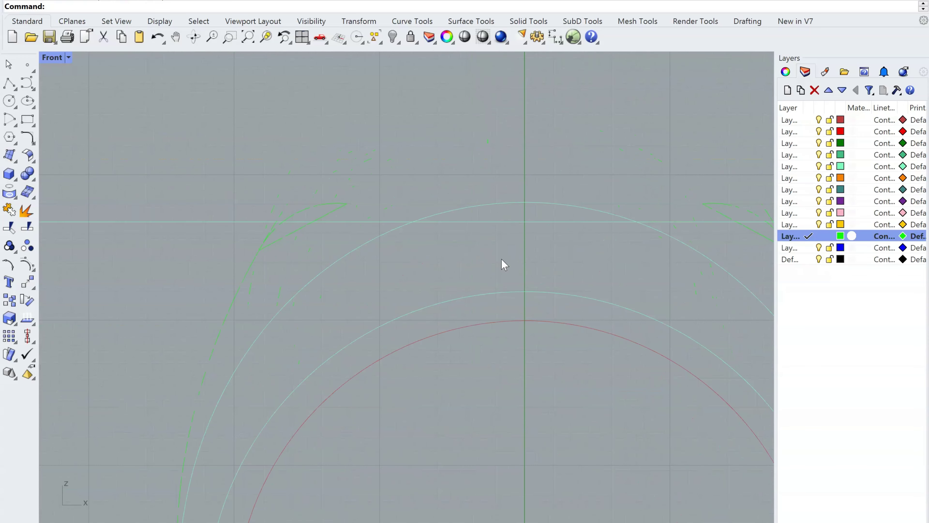
scroll(533, 323, "down", 4)
scroll(531, 321, "up", 3)
scroll(588, 309, "down", 3)
scroll(557, 288, "up", 3)
Move the rectangle above the ring straight down, closer to the horizontal line.
left_click(564, 123)
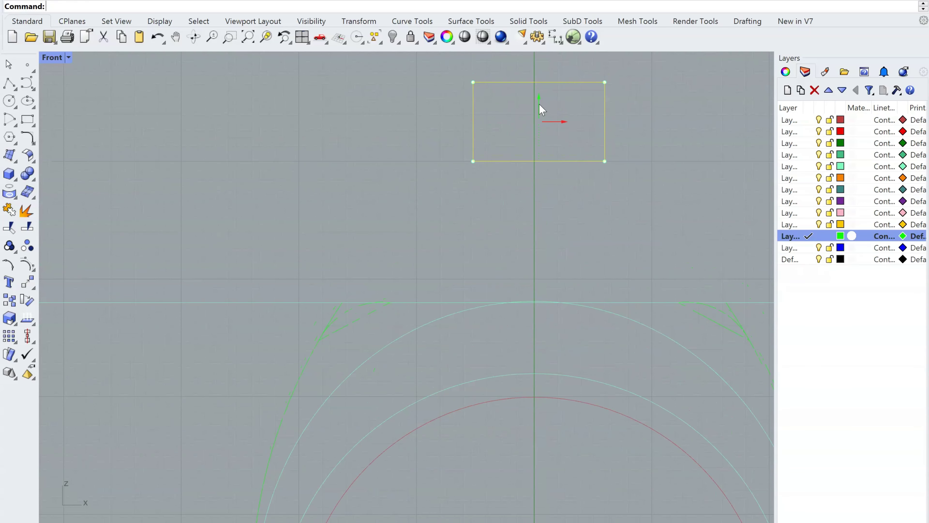
left_click_drag(539, 104, 555, 187)
left_click(615, 307)
right_click_drag(615, 308, 589, 222)
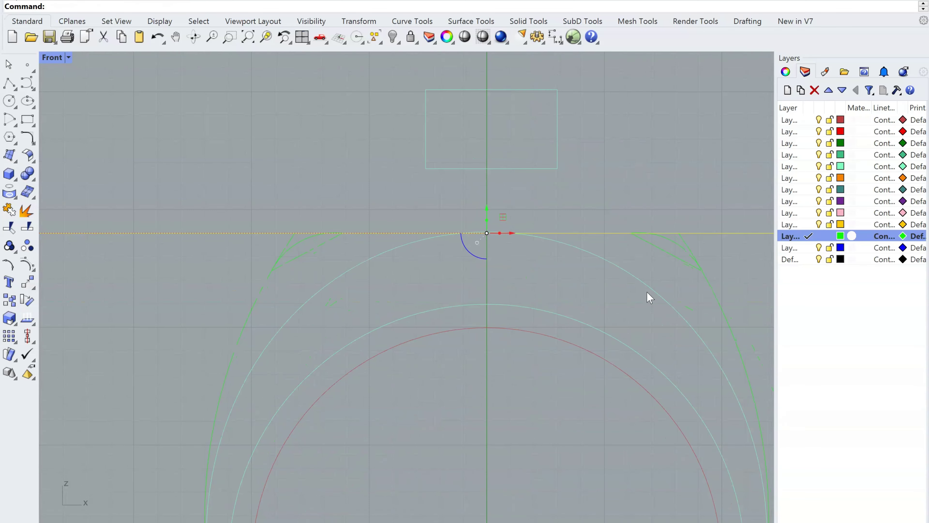
right_click_drag(581, 301, 584, 321)
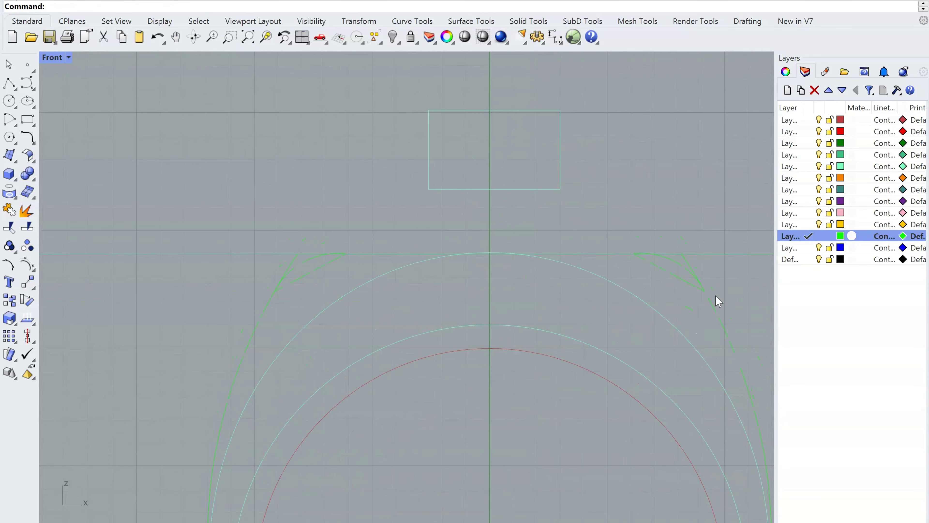
Delete the mirrored green shoulder curves from the ring's left side.
left_click(709, 307)
left_click(678, 253)
key("Delete")
left_click_drag(251, 278, 248, 279)
key("Delete")
scroll(563, 289, "down", 2)
scroll(560, 279, "up", 4)
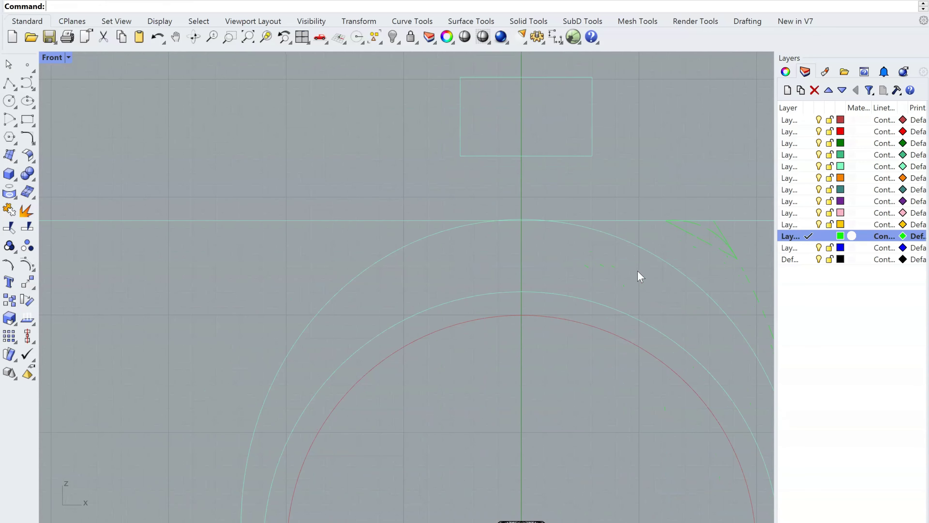
Try pulling the middle control point of the long green arc inward, toward the outer ring curve.
scroll(489, 220, "down", 4)
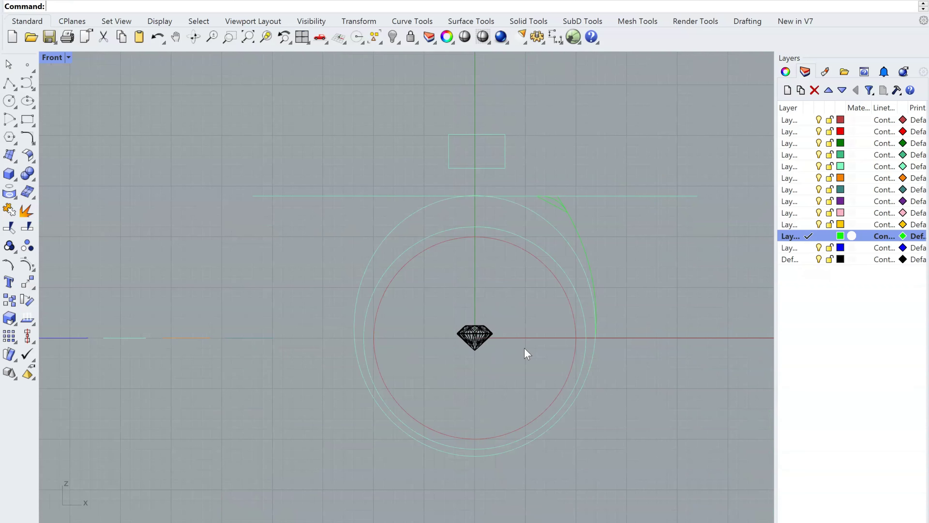
scroll(473, 214, "up", 4)
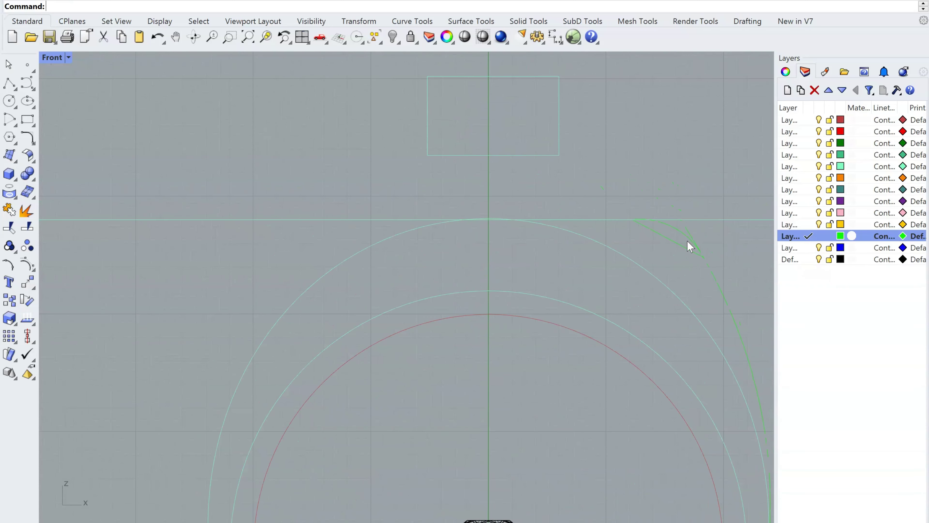
scroll(616, 268, "down", 4)
scroll(664, 312, "up", 5)
left_click(655, 324)
right_click_drag(685, 308, 599, 225)
left_click(647, 344)
left_click_drag(667, 337, 625, 278)
scroll(678, 304, "down", 3)
key("Escape")
scroll(638, 302, "up", 2)
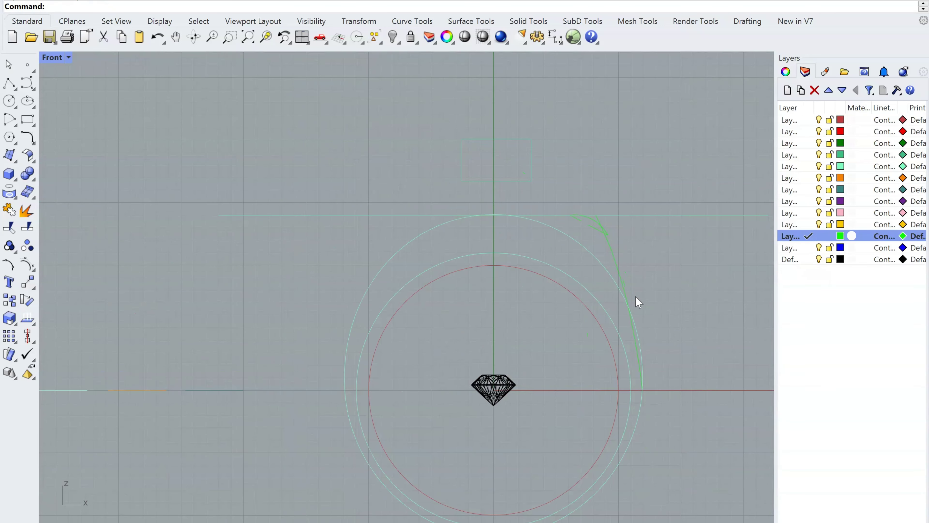
Check the reshaped green arc against the ring curves and undo the control point change.
scroll(638, 302, "up", 3)
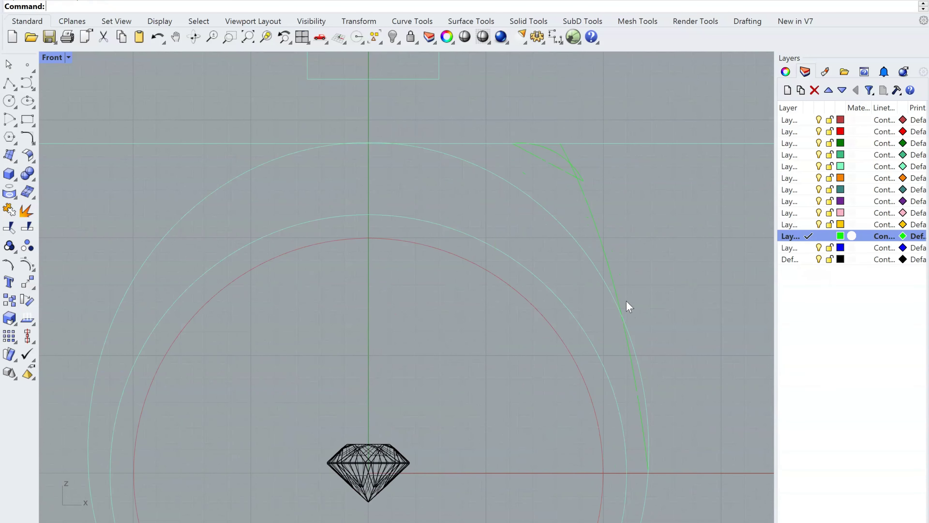
scroll(638, 302, "down", 3)
scroll(621, 297, "up", 2)
left_click_drag(678, 259, 565, 342)
scroll(668, 322, "down", 3)
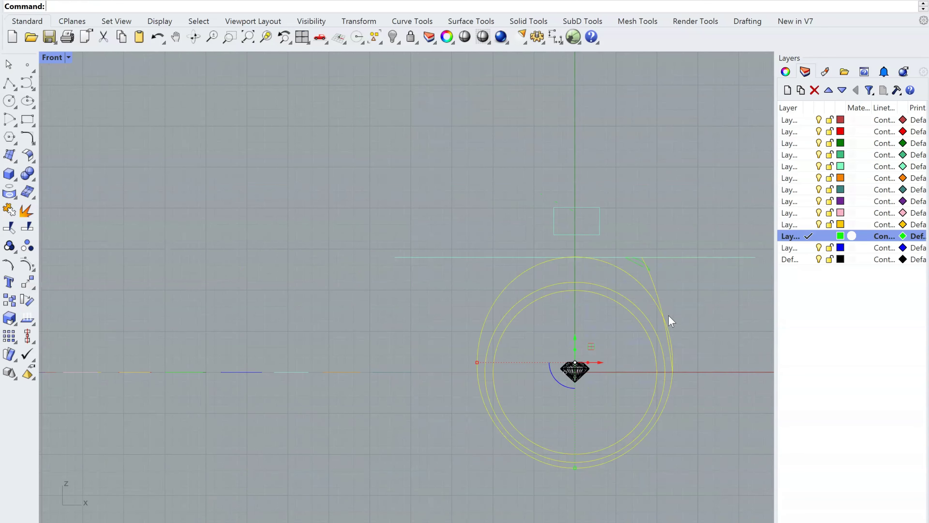
scroll(705, 280, "up", 3)
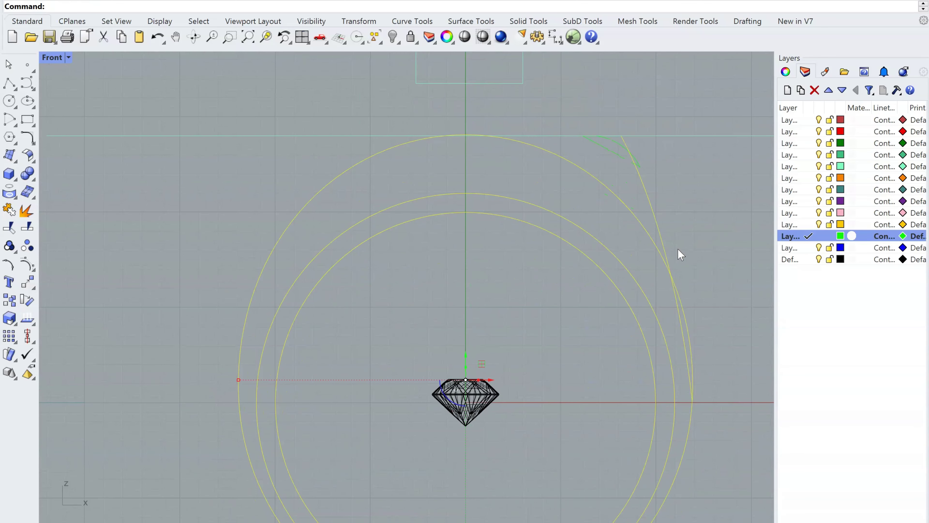
key("Escape")
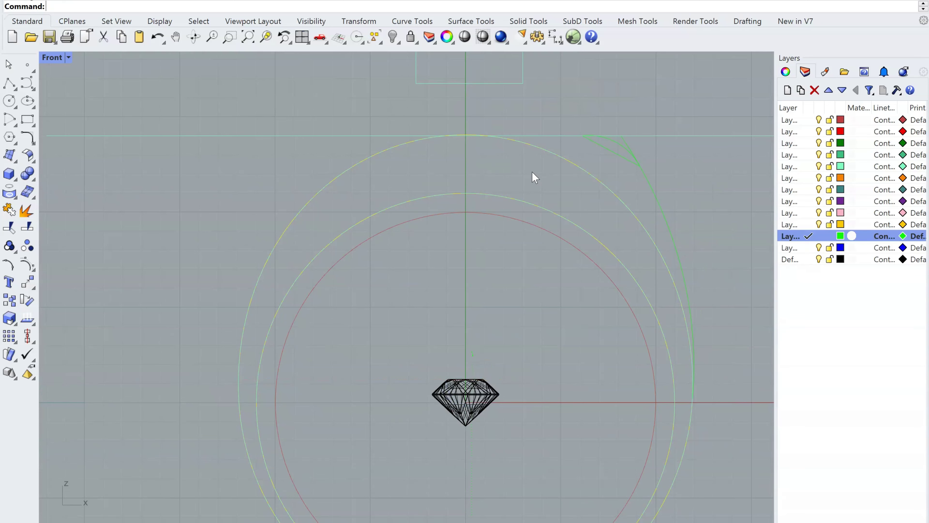
Shift the long green arc's upper end point outward along the horizontal line, away from the vertical axis.
scroll(627, 231, "up", 3)
left_click(644, 328)
left_click(611, 274)
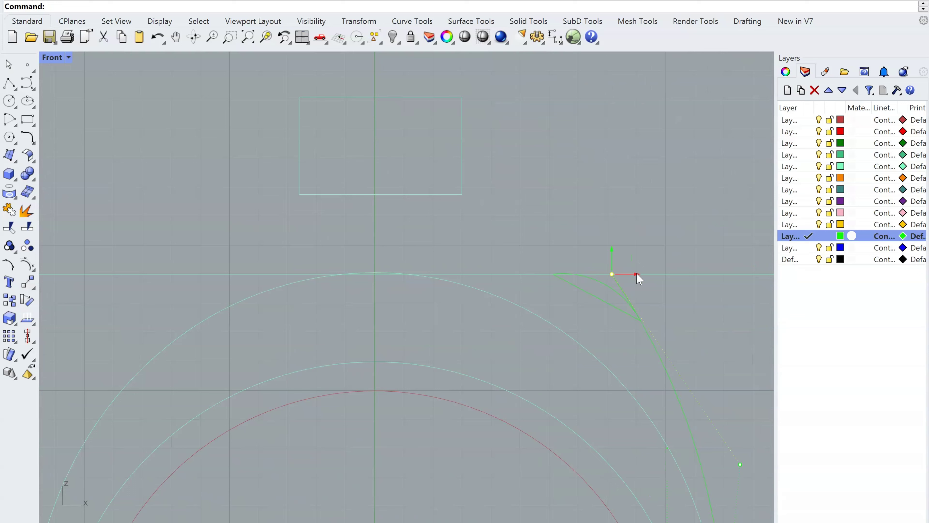
left_click_drag(638, 273, 705, 270)
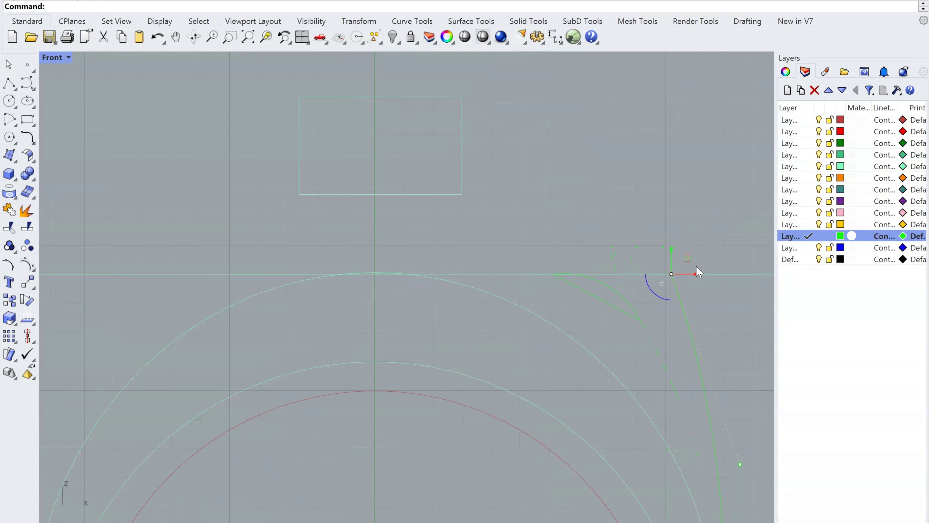
Raise the horizontal line together with the long green arc's upper end point slightly above the outer ring curve's top.
left_click(515, 274)
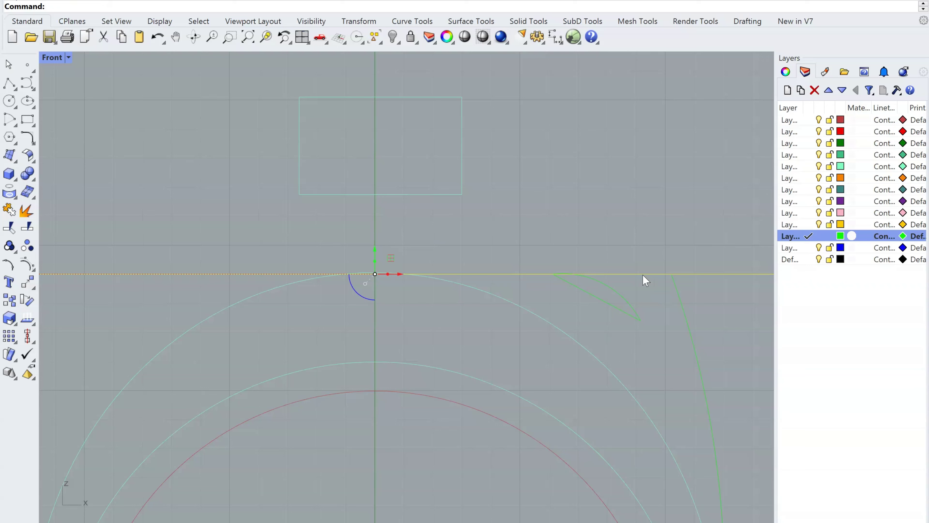
left_click(677, 290)
left_click(671, 273)
left_click(514, 274, "shift")
left_click_drag(375, 252, 377, 228)
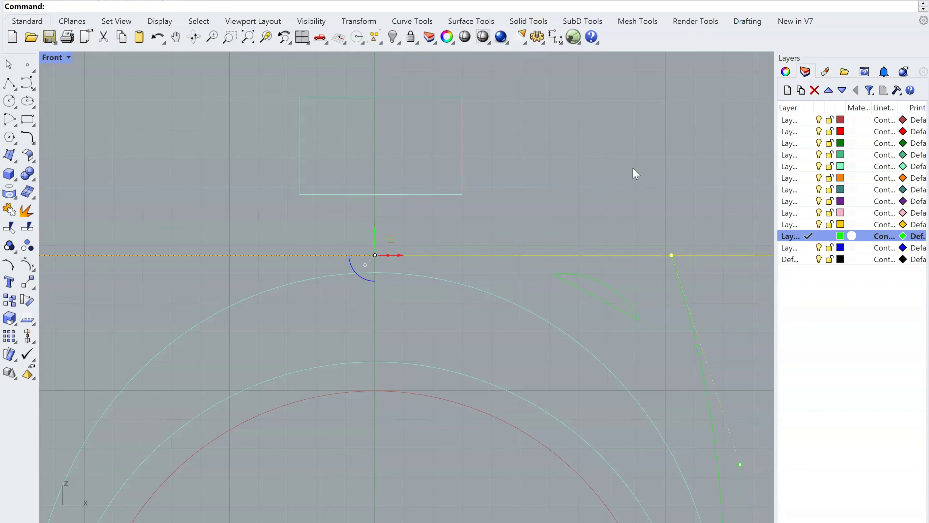
key("Escape")
scroll(603, 168, "down", 5)
scroll(645, 307, "up", 3)
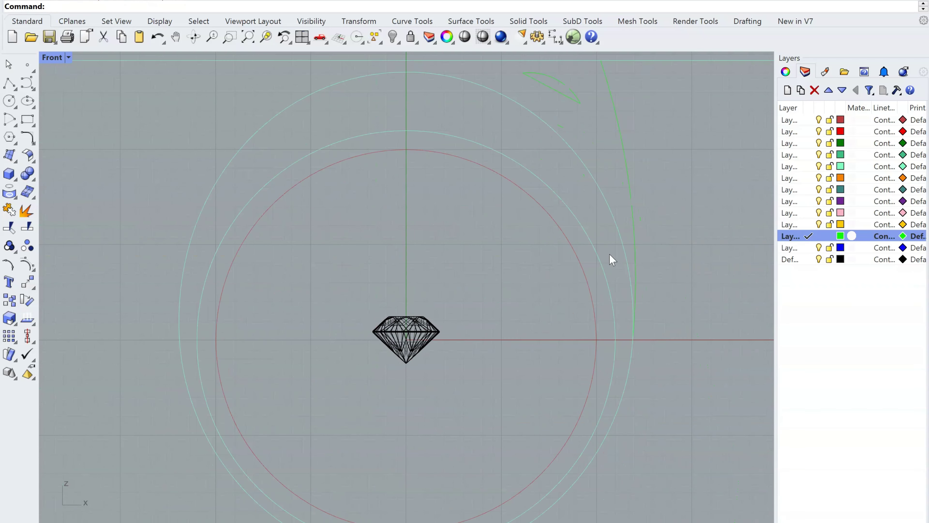
Shift the long green arc's upper end point partway back inward along the raised horizontal line.
left_click(618, 244)
right_click_drag(448, 217, 547, 339)
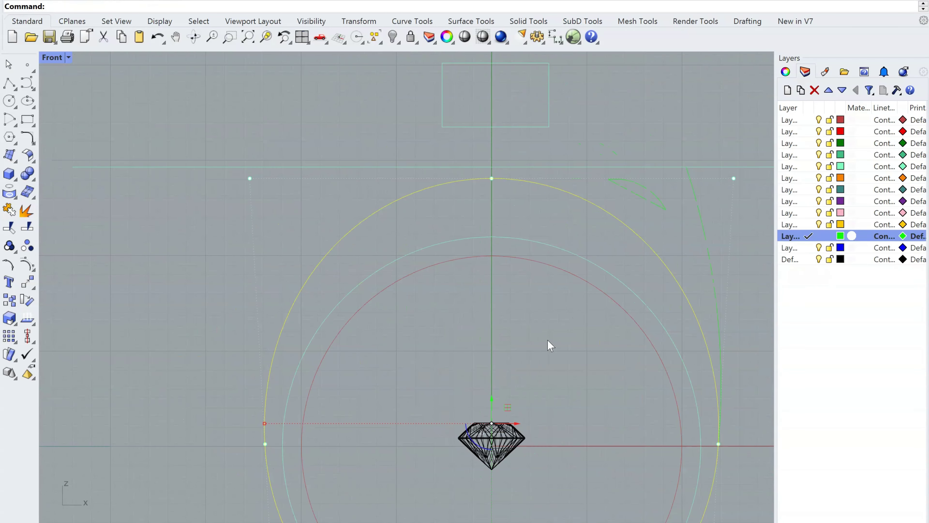
scroll(695, 228, "up", 4)
scroll(686, 255, "down", 4)
right_click_drag(686, 254, 628, 278)
scroll(549, 201, "up", 2)
scroll(651, 305, "down", 4)
scroll(618, 210, "up", 3)
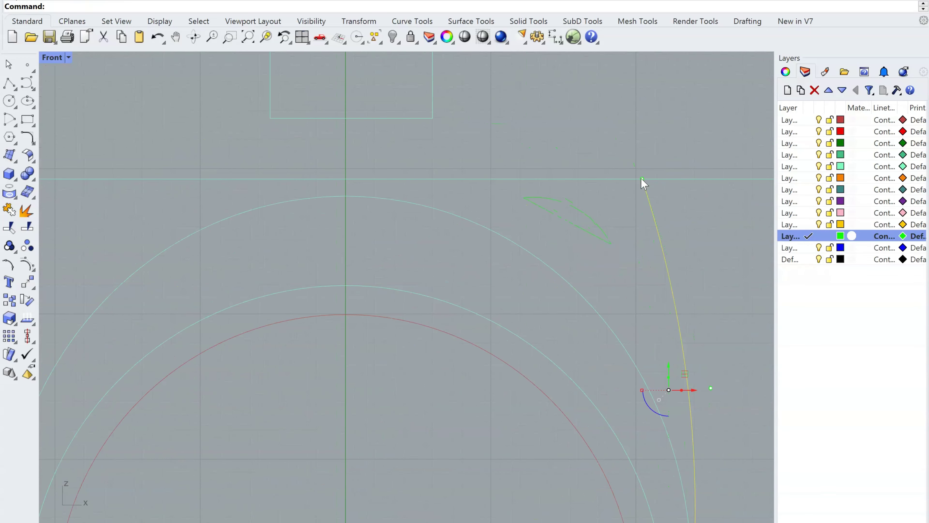
left_click(642, 178)
left_click_drag(665, 178, 631, 179)
scroll(645, 226, "down", 3)
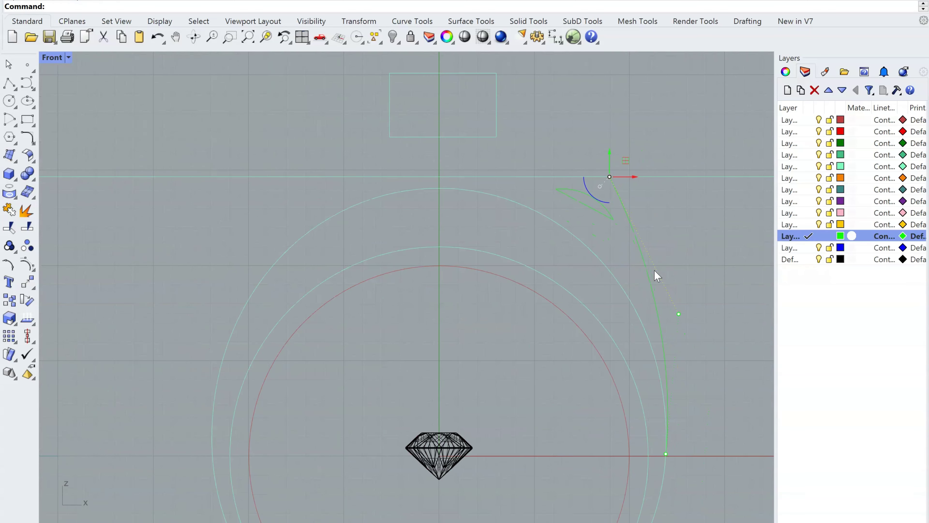
scroll(654, 269, "up", 2)
right_click_drag(669, 274, 695, 312)
right_click_drag(687, 269, 650, 206)
scroll(656, 207, "down", 6)
key("Escape")
Draw a short slanted line from the raised horizontal line, inward of the long green arc's end, down to the arc's upper part.
scroll(620, 173, "up", 14)
right_click(636, 200)
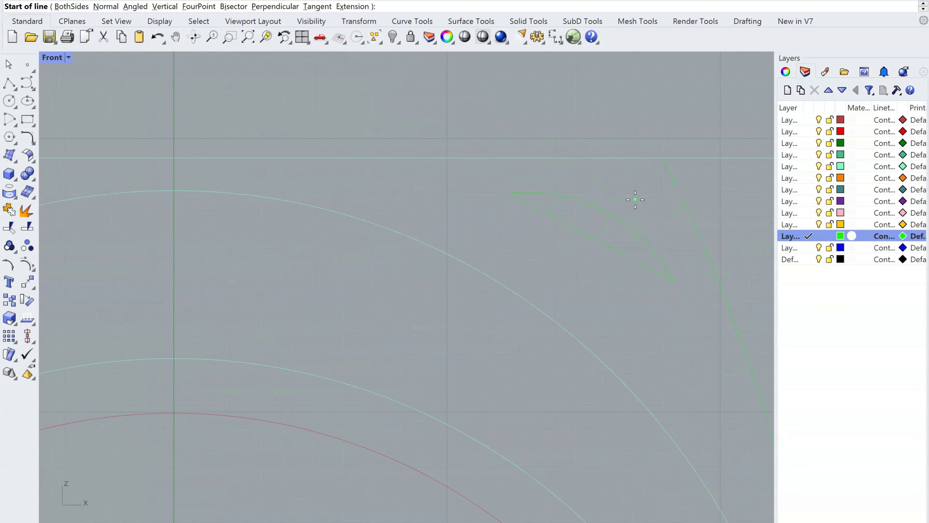
left_click(575, 157)
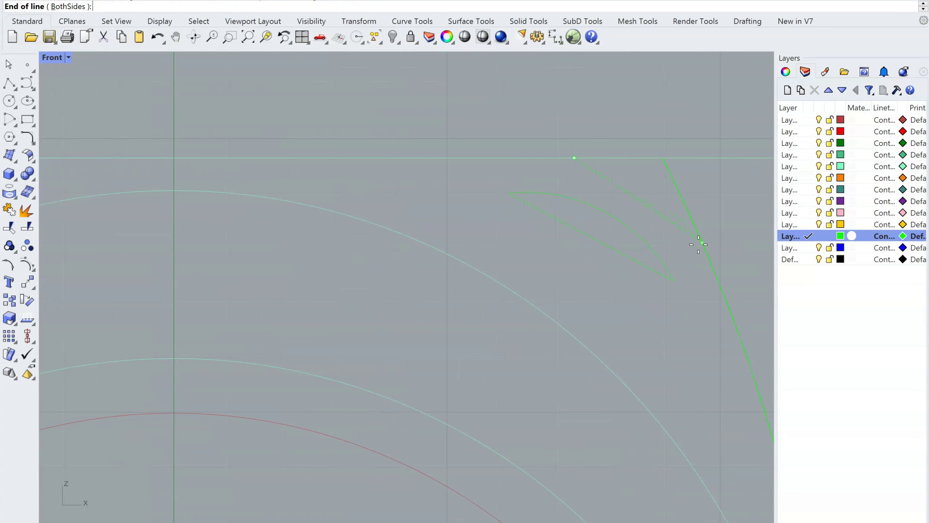
key("Escape")
scroll(603, 307, "down", 4)
scroll(591, 315, "up", 5)
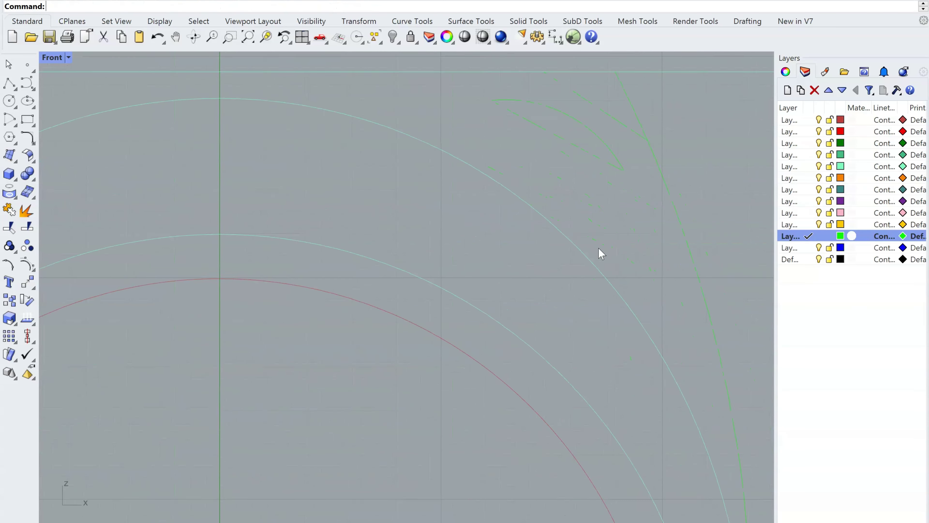
scroll(655, 332, "down", 2)
scroll(603, 278, "down", 5)
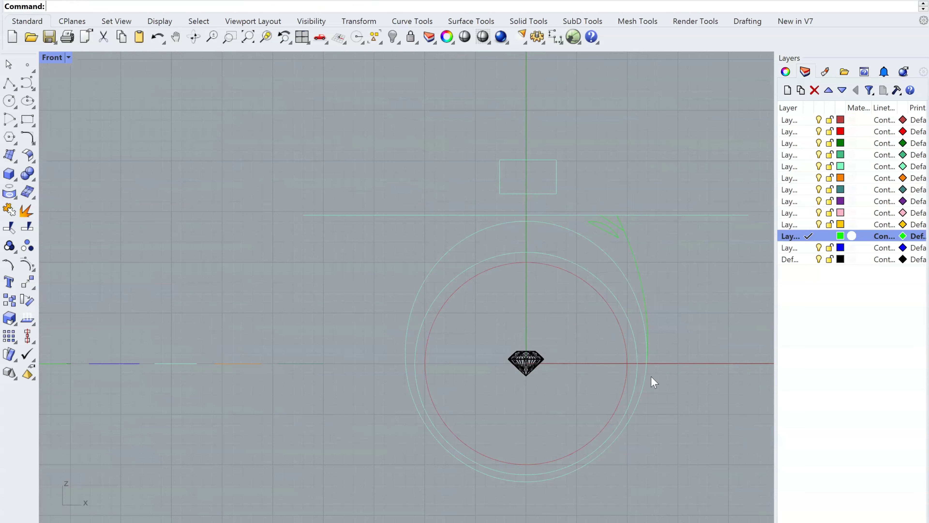
Delete the old small green arc and its slanted line from inside the shoulder outline.
scroll(591, 227, "up", 10)
left_click_drag(660, 285, 537, 198)
left_click(614, 254)
left_click_drag(615, 251, 554, 204)
key("Delete")
scroll(563, 218, "down", 3)
scroll(620, 207, "down", 6)
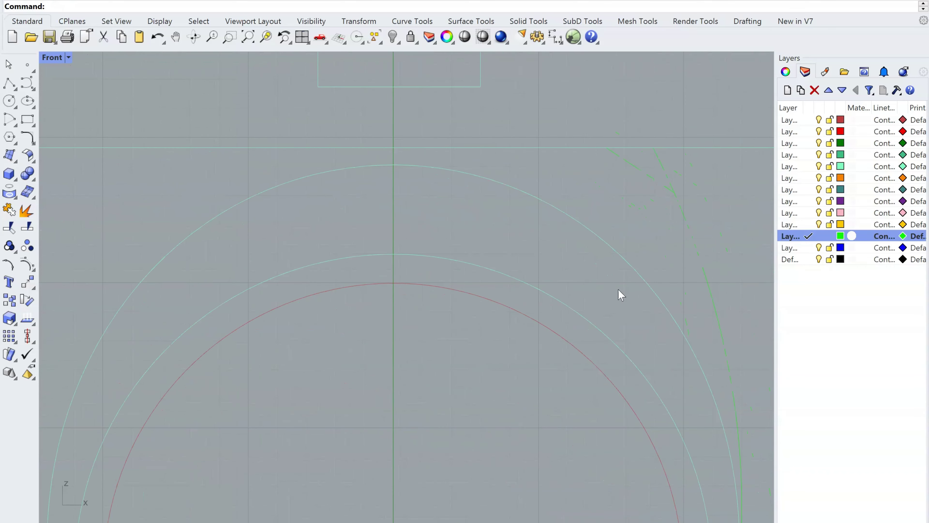
Lower the horizontal line just below the outer ring curve's top and move the rectangle down toward the ring.
scroll(634, 274, "up", 6)
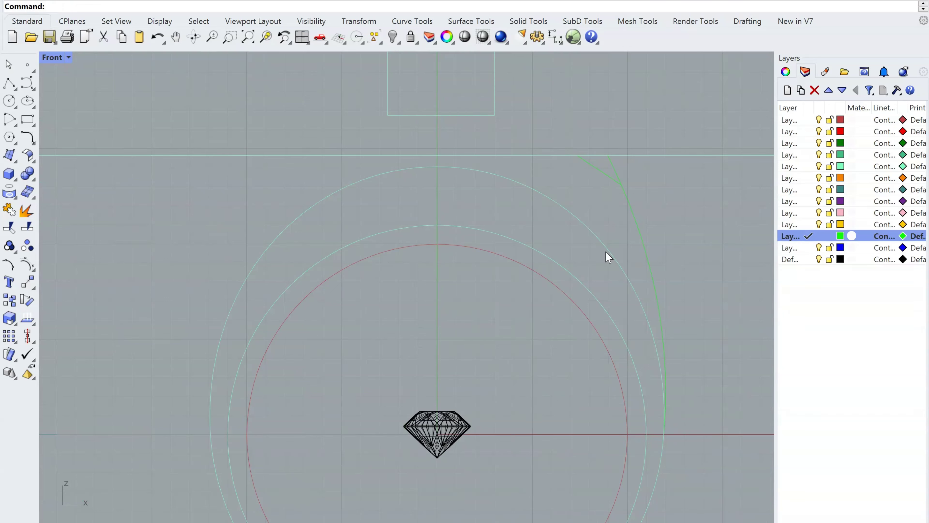
left_click(535, 155)
right_click_drag(534, 155, 547, 196)
left_click_drag(450, 170, 450, 200)
left_click(468, 158)
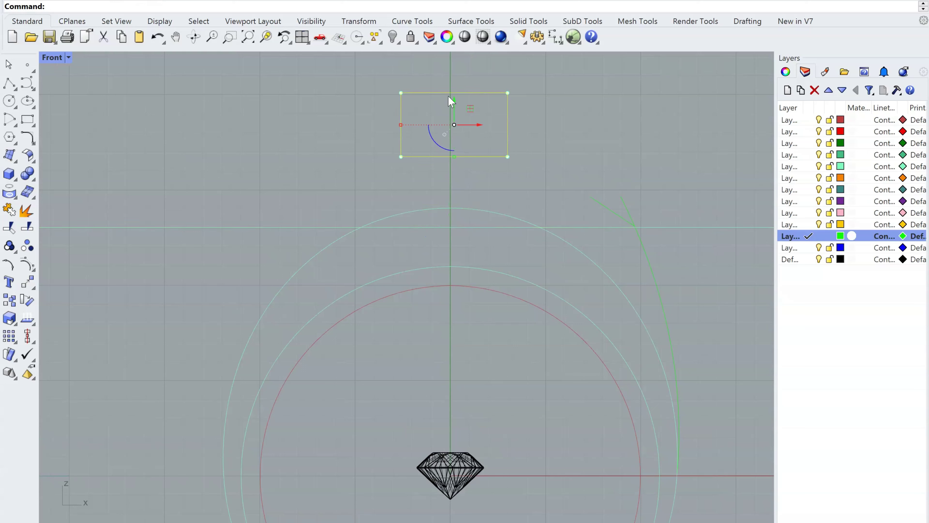
mouse_move(449, 96)
left_mouse_down()
mouse_move(468, 224)
mouse_move(457, 104)
left_mouse_up()
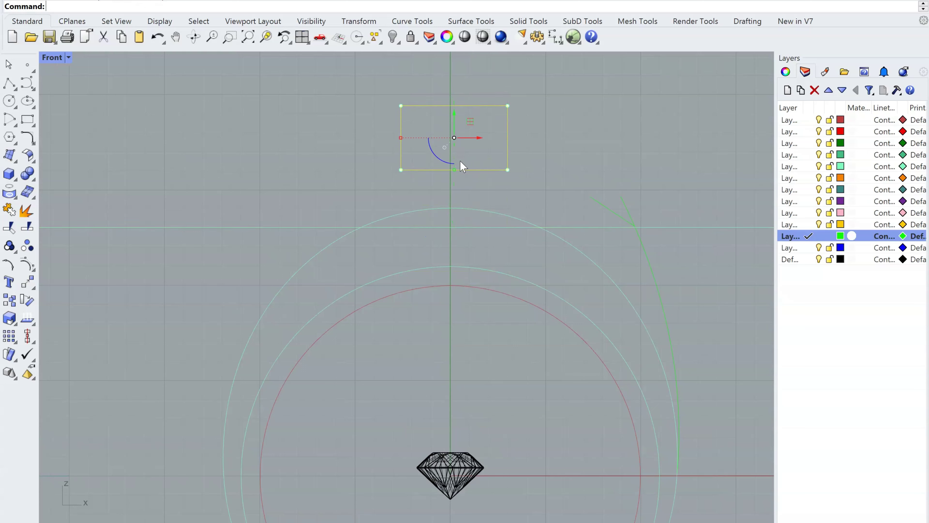
Undo the lowering of the horizontal line and the rectangle's move toward the ring.
key("ctrl+z")
key("ctrl+z")
left_click(618, 161)
scroll(596, 300, "down", 5)
scroll(596, 300, "up", 4)
right_click_drag(603, 309, 614, 251)
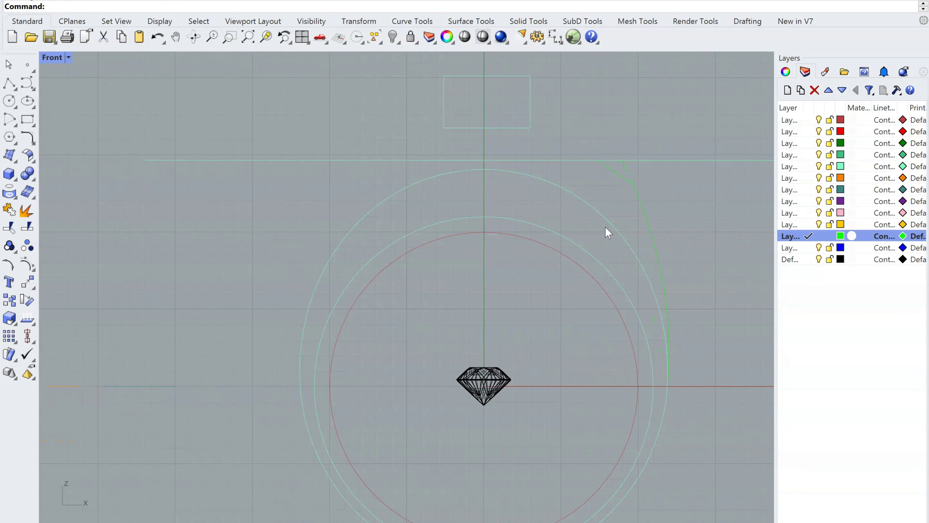
Mirror the long green arc and its short slanted line across the vertical axis to the ring's opposite shoulder.
scroll(608, 232, "up", 3)
scroll(607, 231, "down", 3)
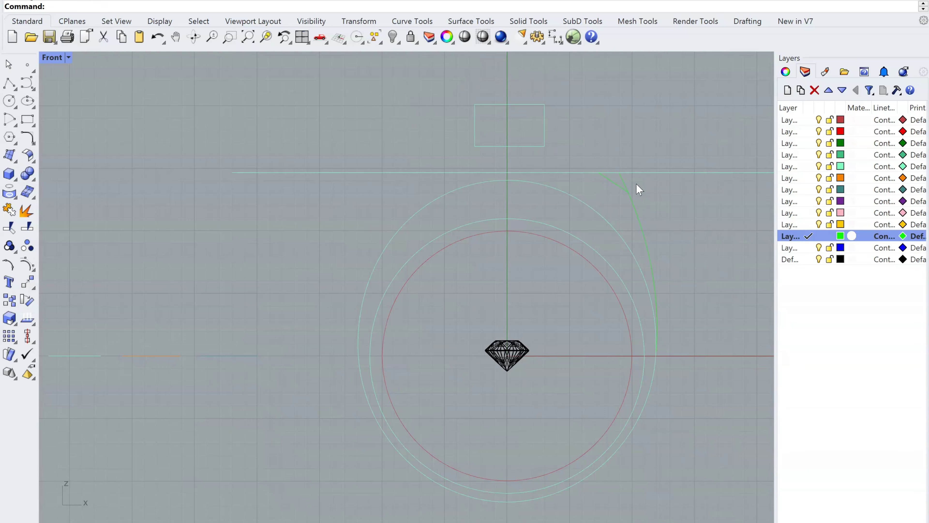
scroll(638, 189, "up", 3)
left_click_drag(660, 174, 609, 202)
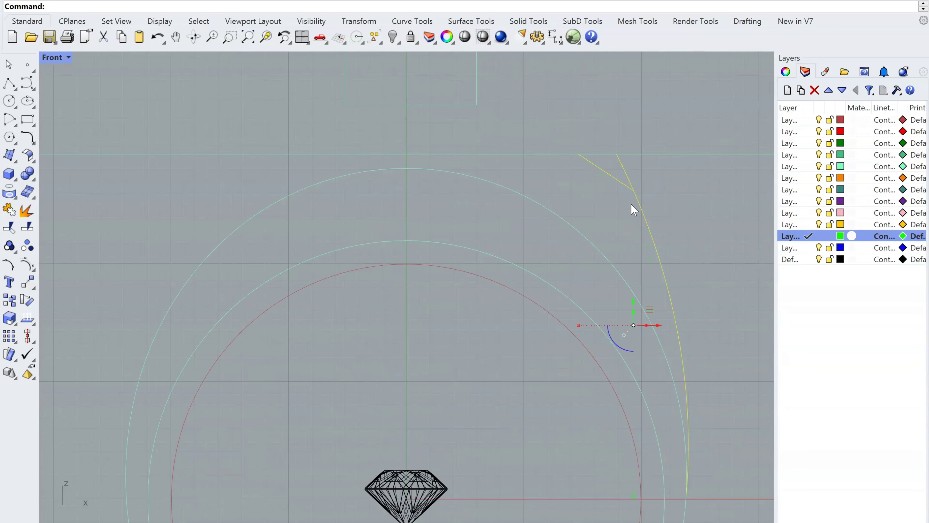
right_click_drag(358, 318, 475, 316)
scroll(475, 317, "down", 2)
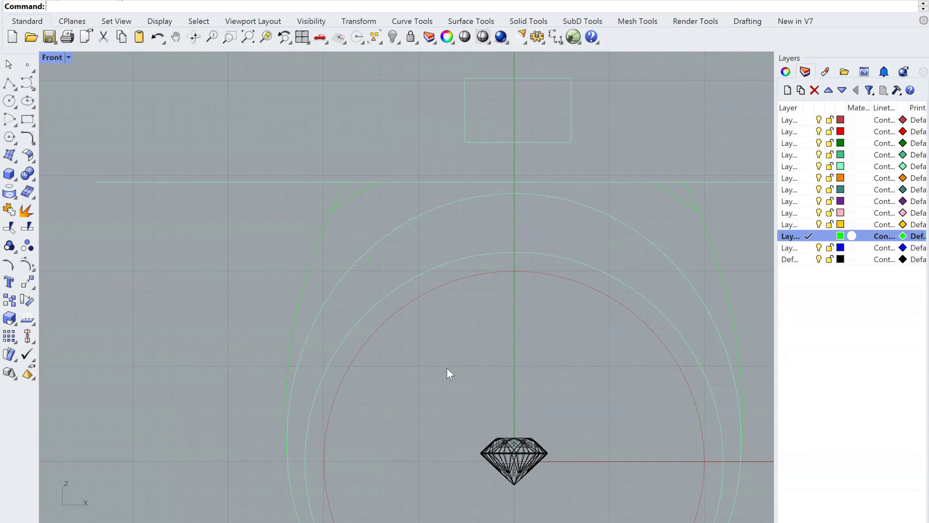
Trim off both ends of the horizontal line that extend beyond the two green shoulder arcs.
right_click_drag(446, 368, 484, 423)
left_click_drag(374, 176, 328, 301)
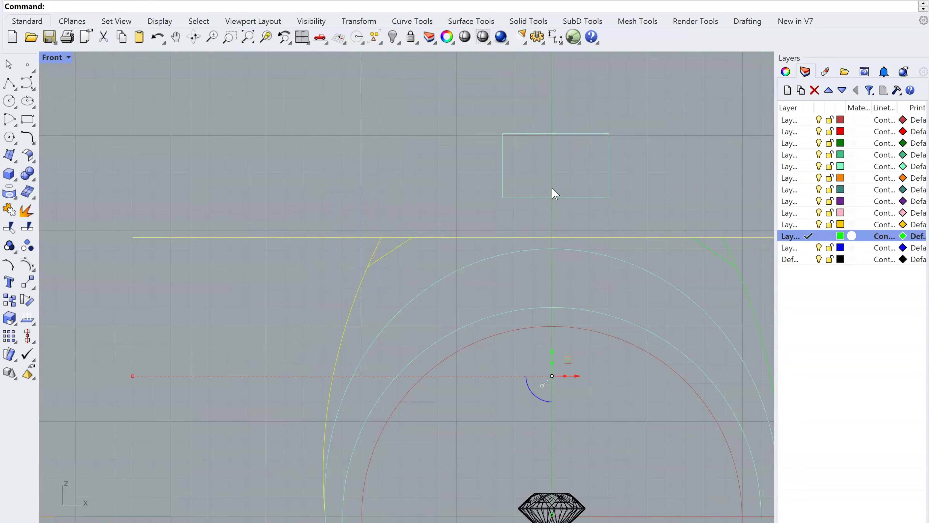
left_click_drag(613, 270, 608, 267, "shift")
right_click_drag(578, 259, 671, 164)
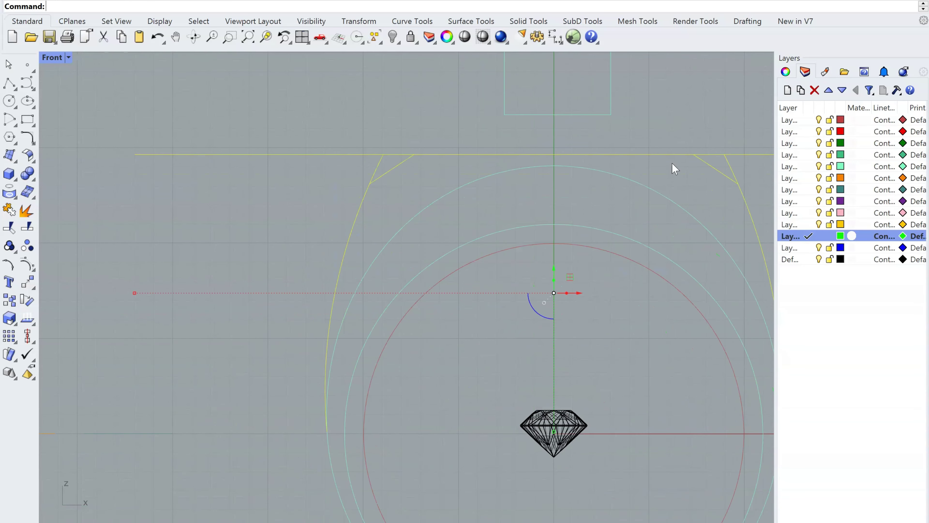
right_click_drag(551, 226, 453, 168)
scroll(445, 185, "down", 6)
scroll(444, 220, "up", 3)
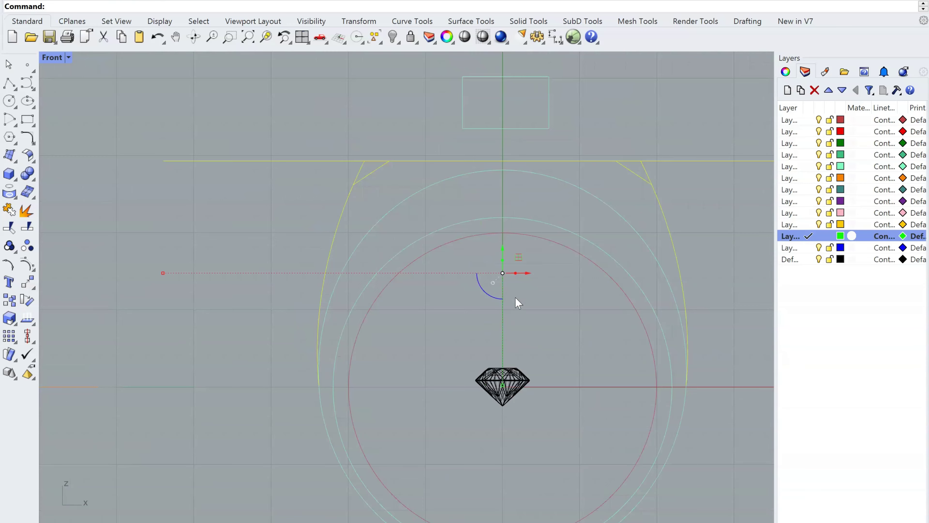
right_click_drag(544, 274, 543, 302)
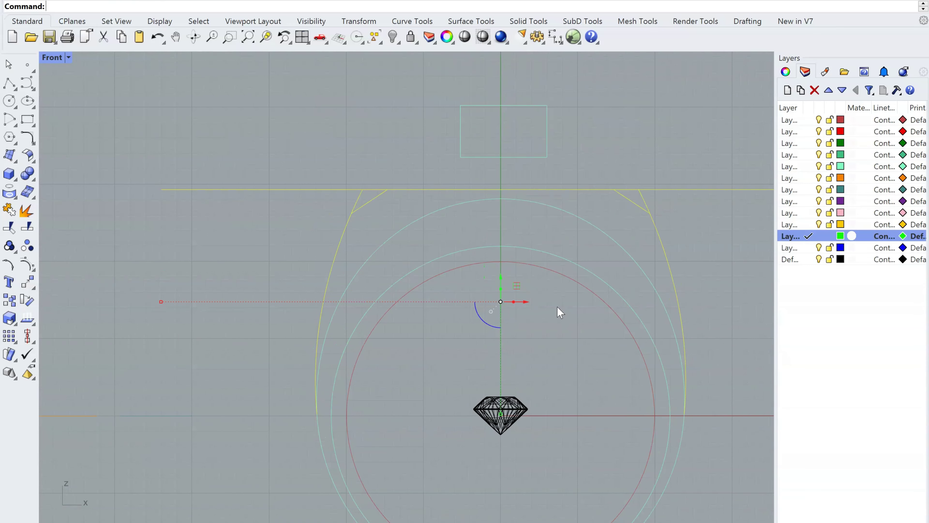
key("ctrl+t")
scroll(643, 201, "up", 5)
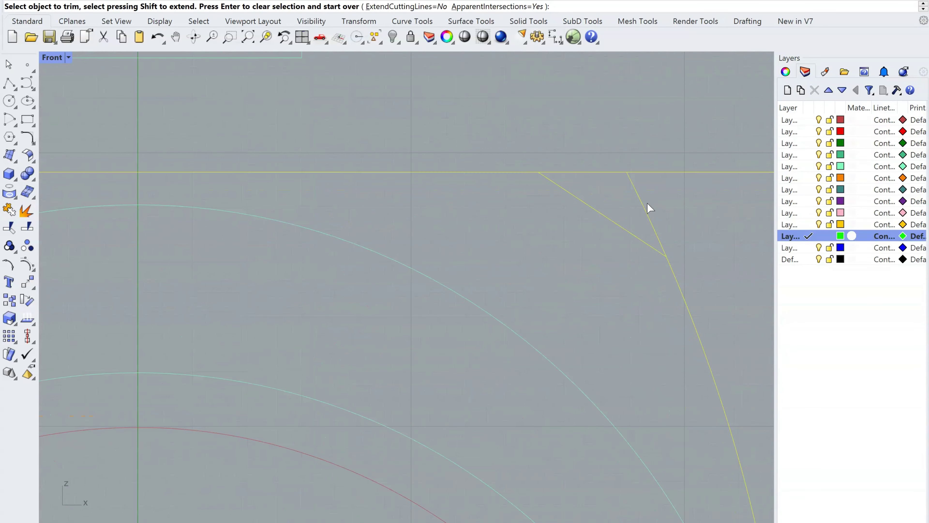
left_click(650, 173)
scroll(646, 203, "down", 5)
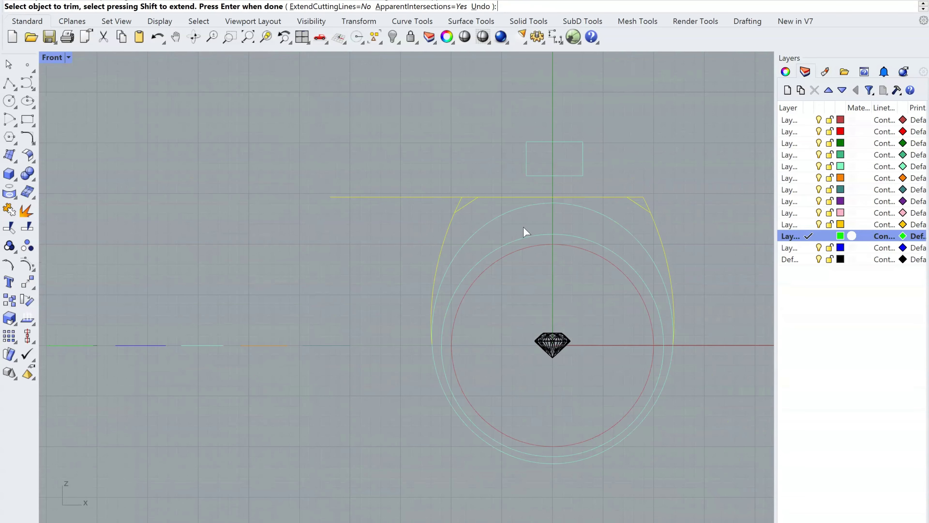
scroll(429, 226, "up", 6)
left_click(414, 171)
Trim the arc tips and horizontal line ends outside the slanted lines, leaving chamfered shoulder corners on both sides.
right_click_drag(648, 261, 512, 252)
scroll(545, 224, "down", 4)
scroll(528, 292, "up", 2)
right_click_drag(529, 293, 558, 311)
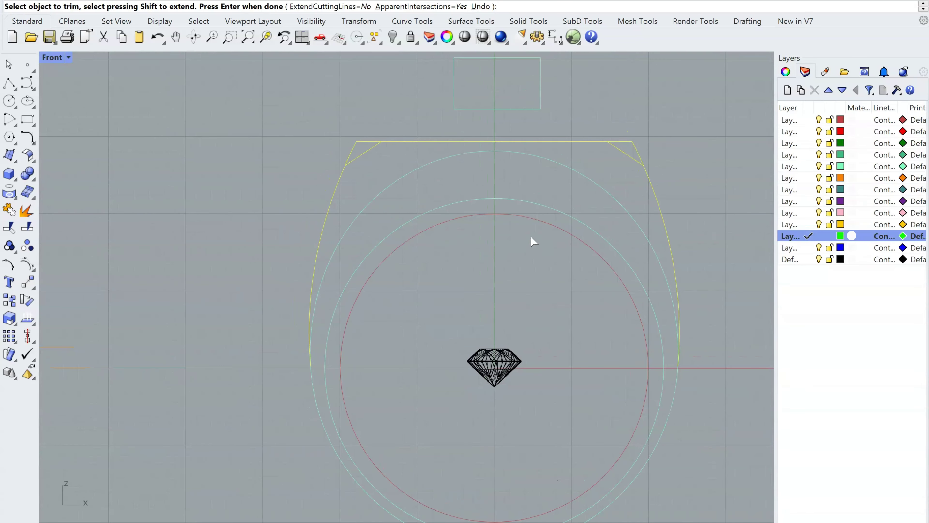
right_click_drag(531, 235, 571, 275)
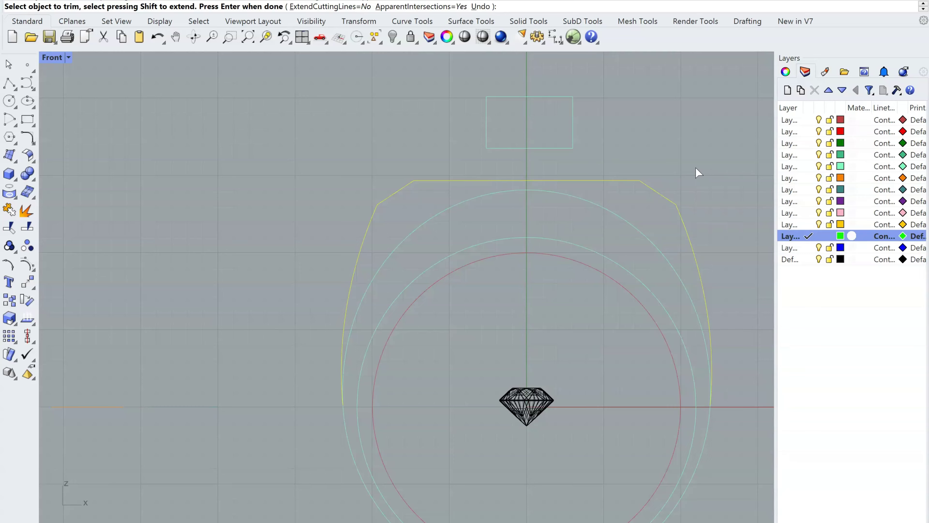
scroll(555, 188, "down", 4)
scroll(555, 188, "up", 3)
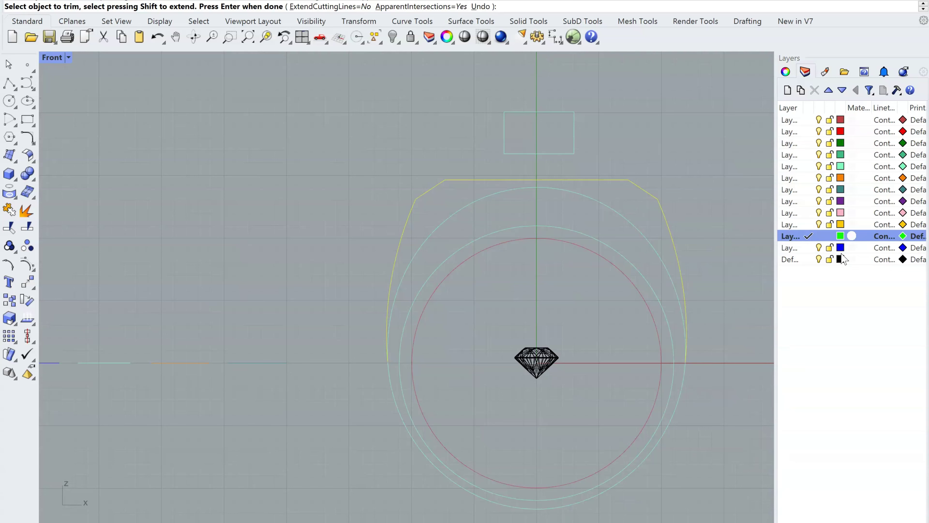
right_click_drag(509, 345, 415, 375)
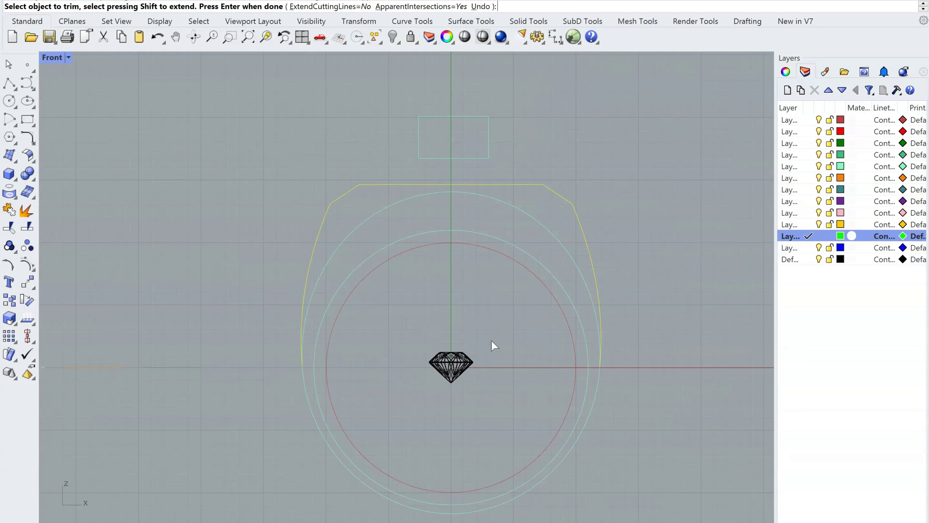
key("Escape")
key("Escape")
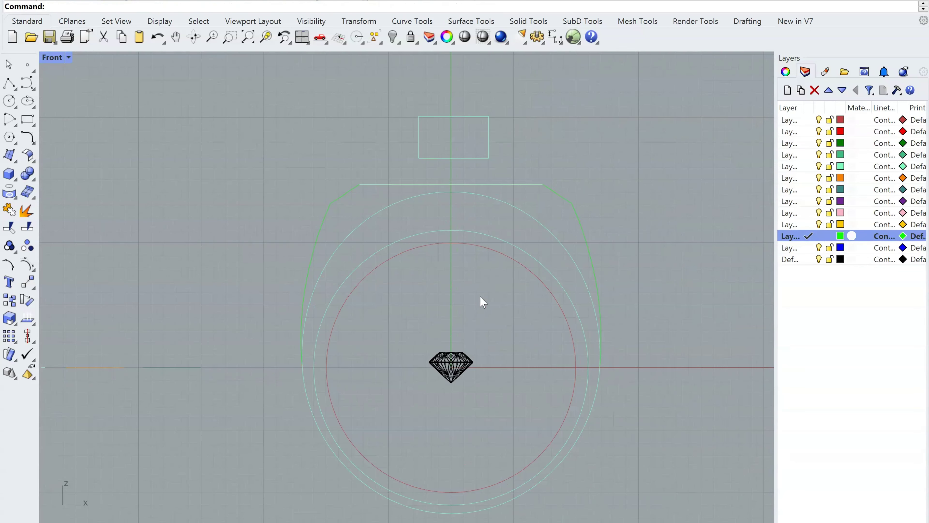
right_click_drag(479, 173, 606, 267)
left_click(531, 168)
key("Escape")
scroll(570, 239, "up", 5)
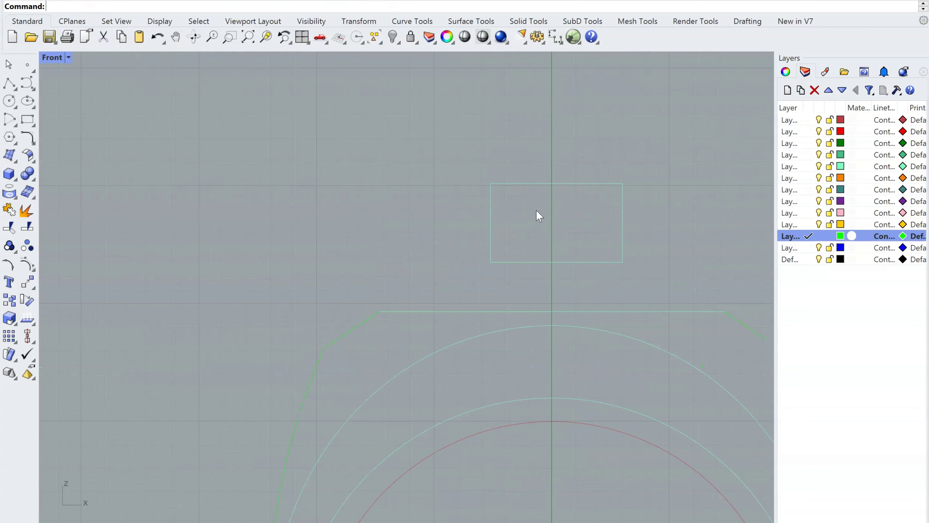
right_click(525, 211)
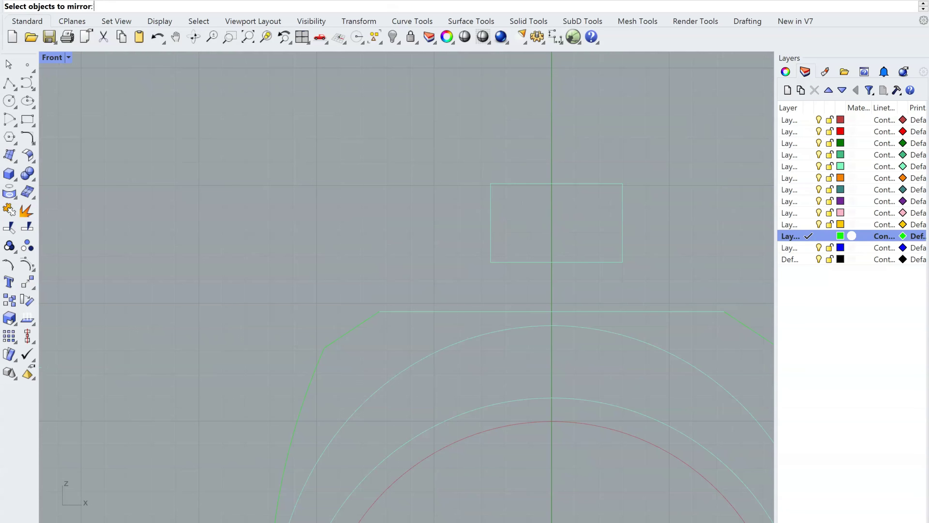
left_click(491, 184)
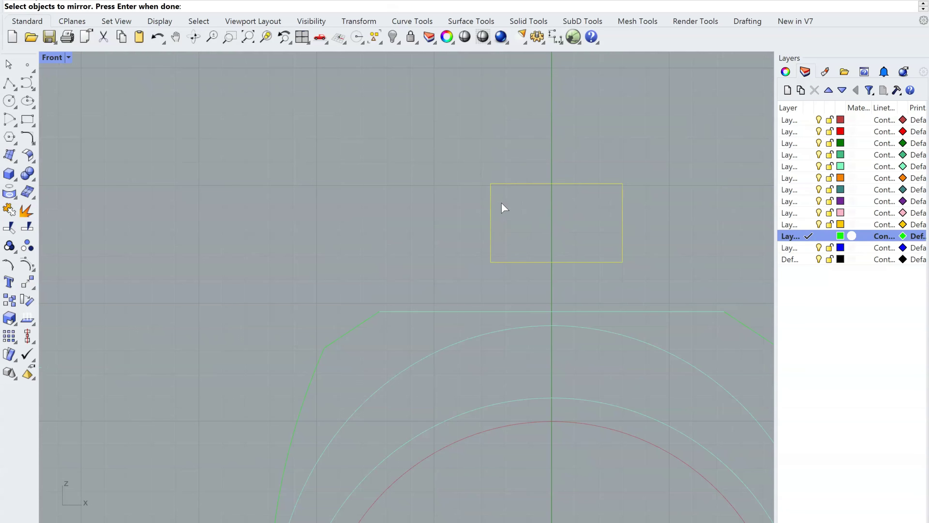
key("Escape")
Create a plane surface filling the rectangle above the ring, from one corner to the diagonally opposite corner.
type("plane")
key("Return")
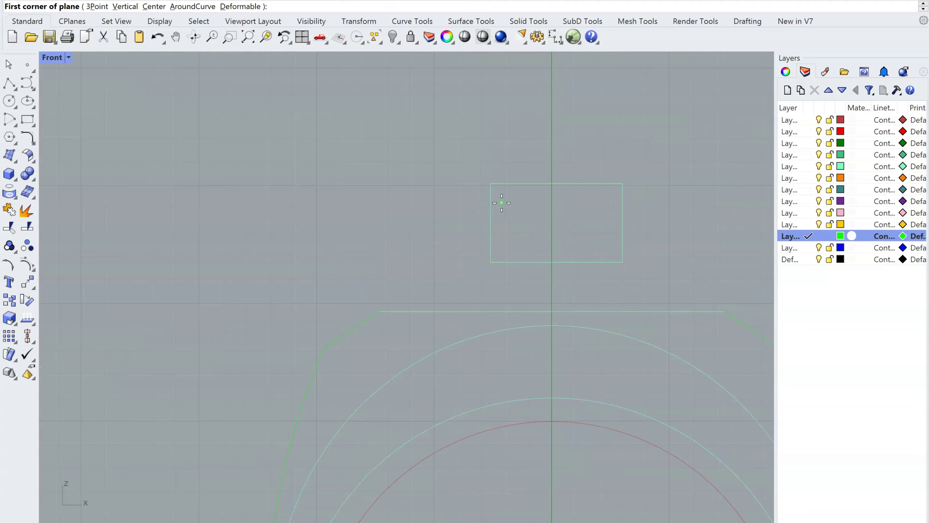
left_click(491, 183)
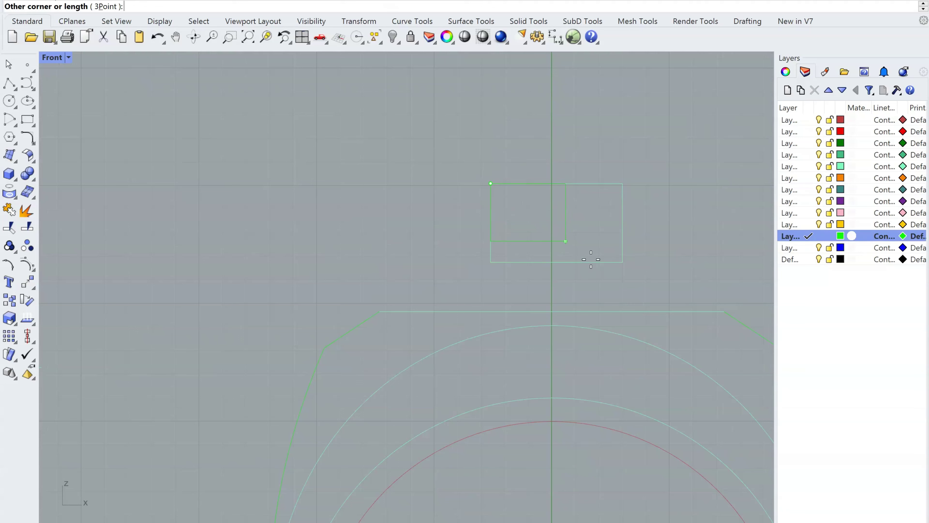
left_click(622, 262)
Make the Default layer current and move the new rectangular plane surface onto it.
left_click(814, 260)
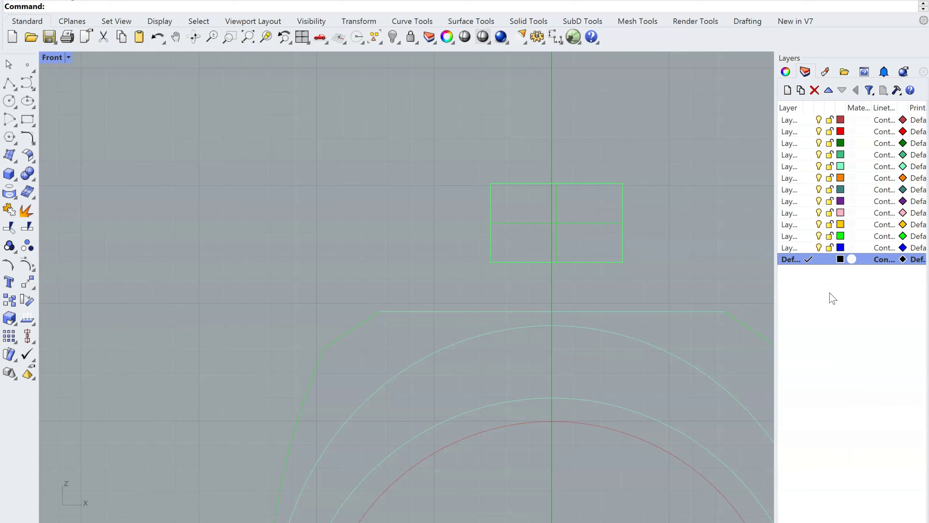
left_click(622, 241)
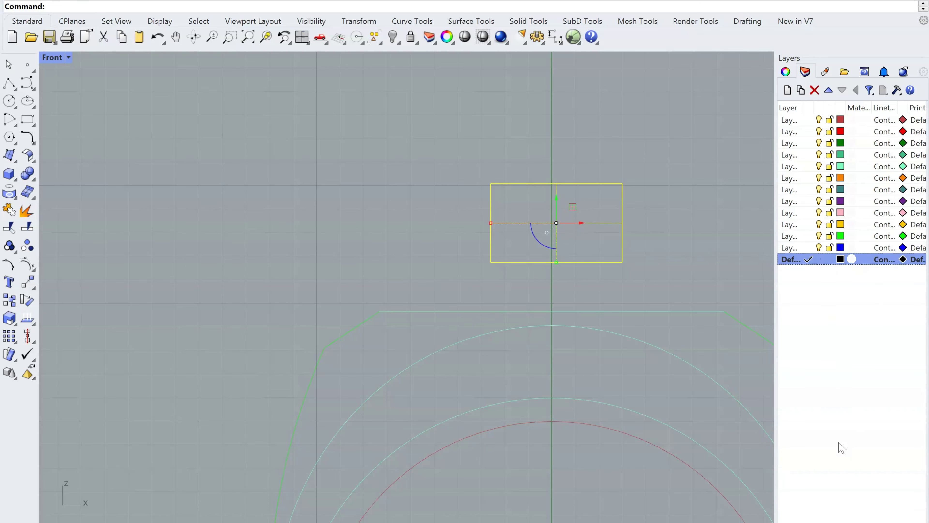
left_click(678, 242)
right_click_drag(678, 241, 581, 208)
scroll(481, 208, "up", 1)
scroll(482, 208, "up", 1)
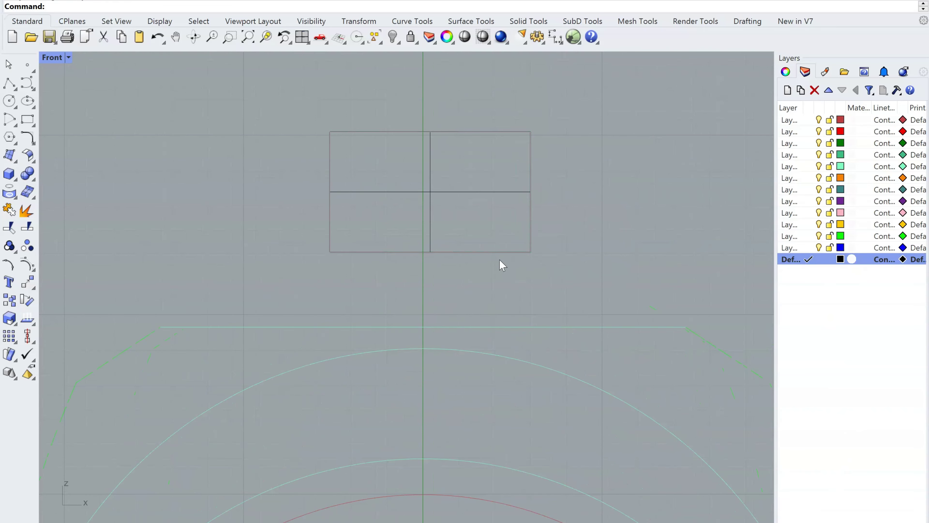
Delete the original rectangle curve around the plane surface.
left_click(521, 285)
key("Delete")
right_click_drag(487, 199, 523, 201)
scroll(473, 266, "down", 4)
scroll(518, 233, "up", 3)
scroll(496, 187, "down", 3)
scroll(494, 181, "up", 3)
left_click(540, 172)
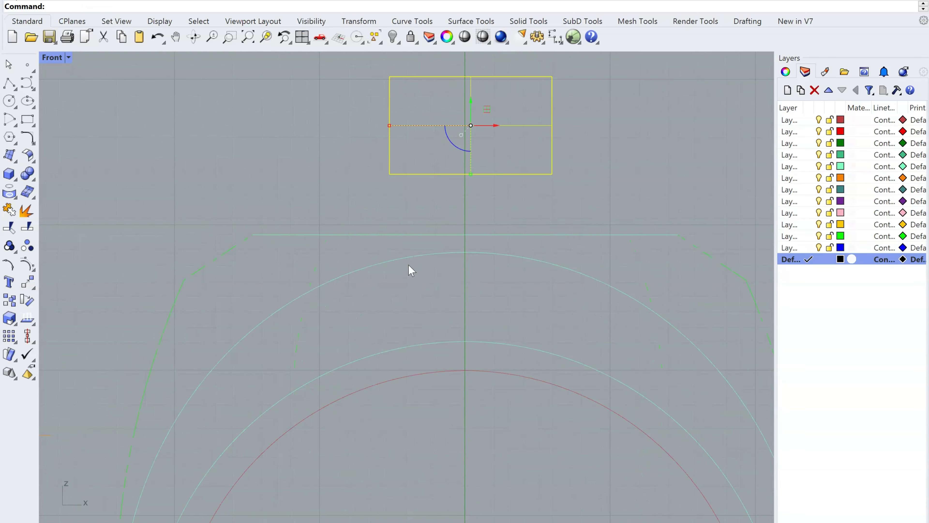
scroll(460, 205, "down", 3)
scroll(459, 206, "up", 3)
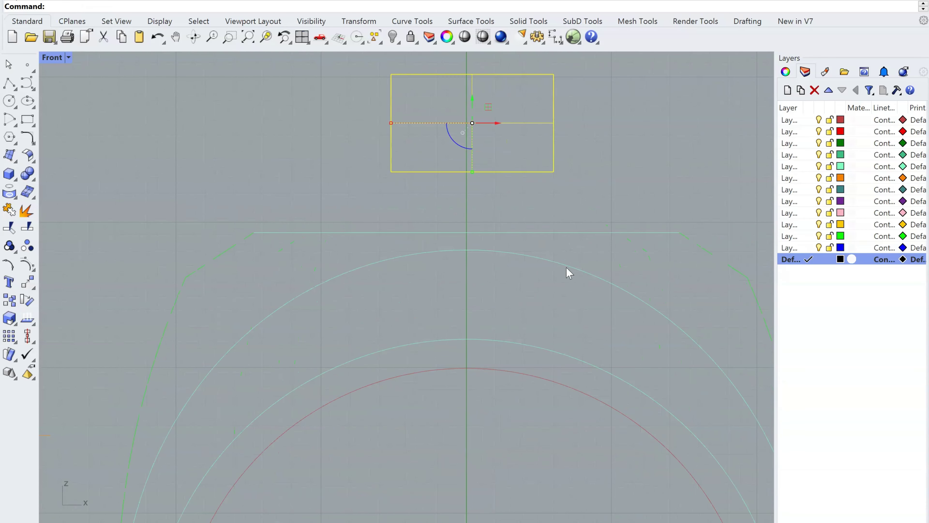
right_click_drag(581, 287, 599, 303)
right_click_drag(550, 256, 530, 200)
left_click(514, 357)
scroll(514, 357, "down", 8)
right_click_drag(537, 475, 497, 392)
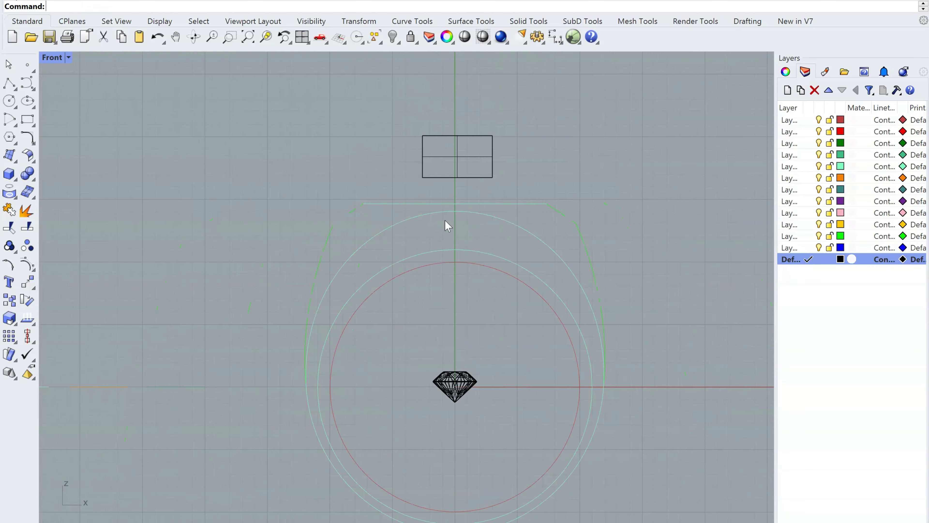
left_click(460, 384)
scroll(496, 364, "up", 5)
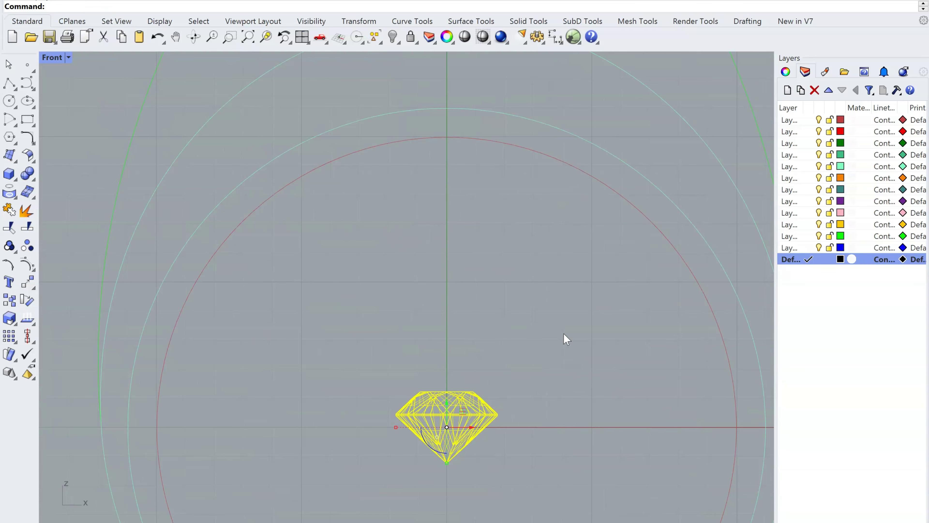
scroll(564, 333, "down", 12)
scroll(527, 336, "up", 6)
Move the rectangular plane down into the ring's head, between the horizontal line and the inner ring curve.
right_click_drag(602, 355, 687, 431)
scroll(538, 249, "up", 2)
right_click_drag(545, 258, 578, 350)
left_click(529, 181)
left_click_drag(515, 124, 547, 231)
scroll(528, 261, "up", 8)
right_click_drag(574, 250, 466, 210)
scroll(467, 209, "down", 8)
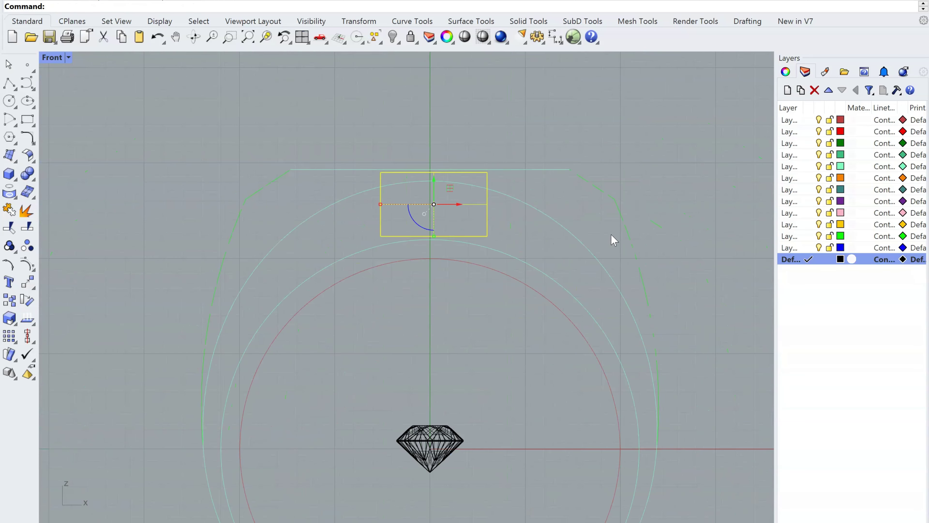
right_click_drag(609, 252, 570, 222)
key("Escape")
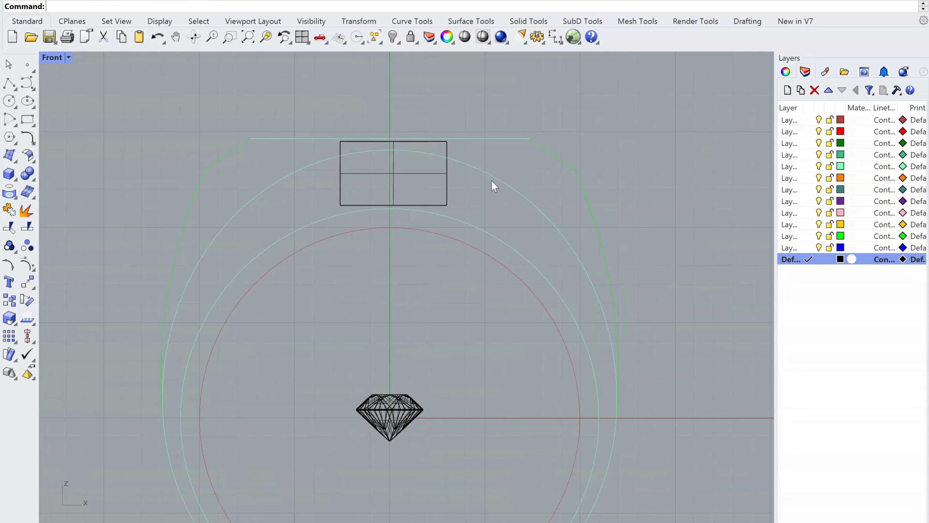
Copy the outer ring curve horizontally along the X axis to a spot clear of the ring.
left_click(496, 185)
right_click_drag(550, 311, 556, 330)
scroll(569, 240, "down", 8)
scroll(556, 329, "up", 3)
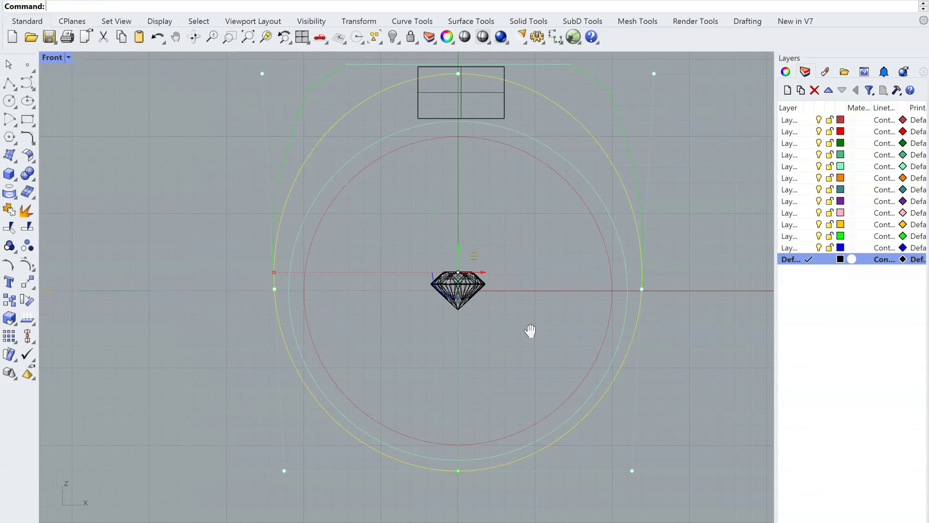
scroll(522, 323, "down", 3)
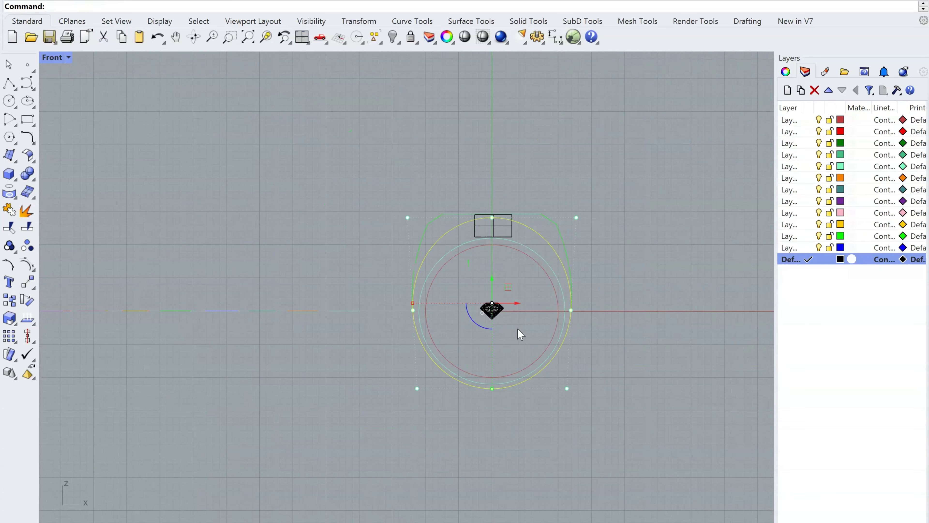
right_click_drag(518, 332, 460, 323)
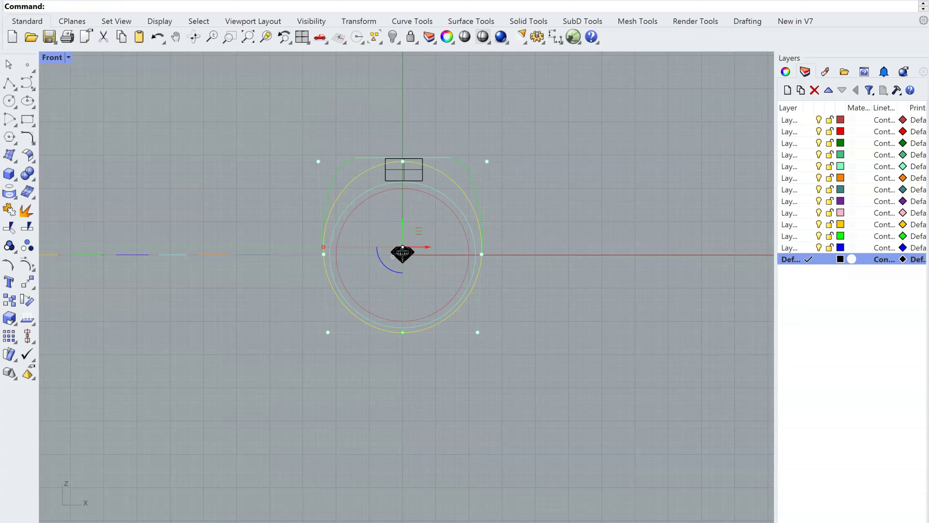
left_click_drag(431, 250, 627, 246)
left_click(638, 279)
scroll(450, 223, "up", 3)
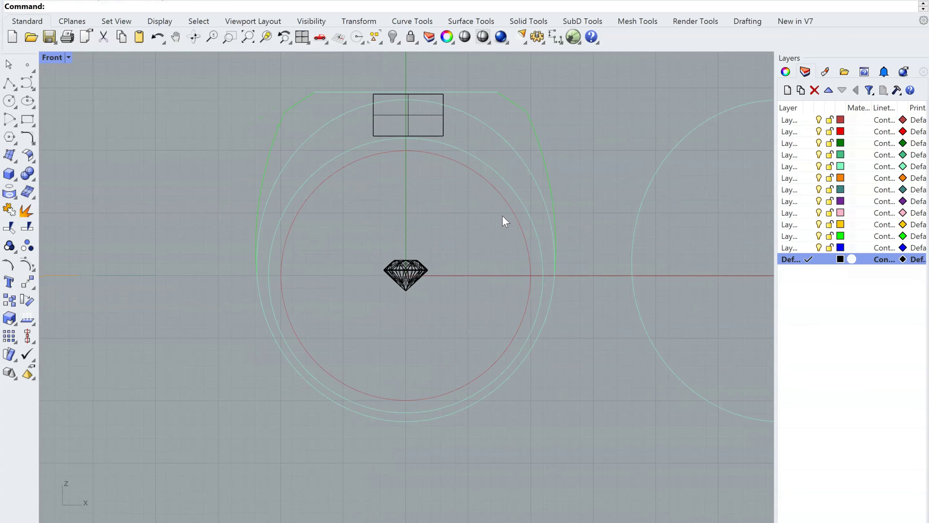
Make the bright green layer current and draw a both-sides line centred on the origin, across the ring.
right_click(502, 215)
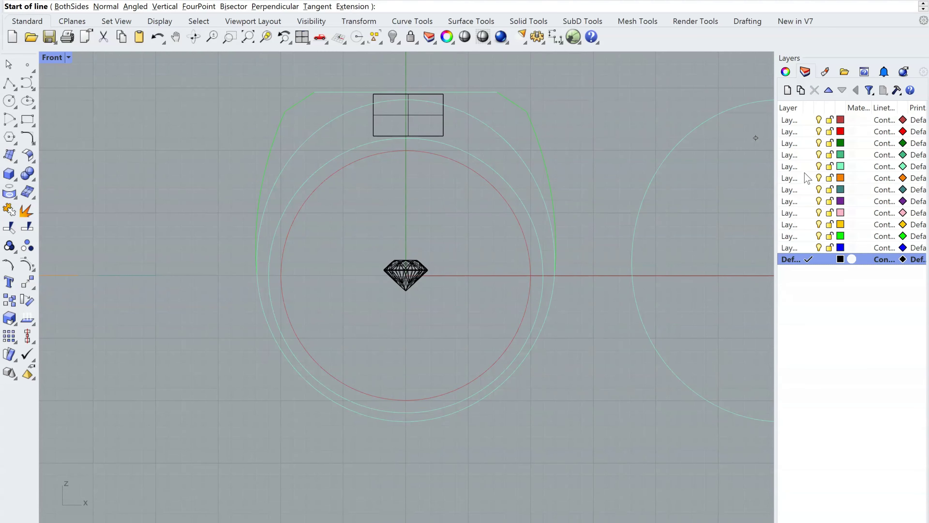
left_click(809, 235)
type("0")
key("Return")
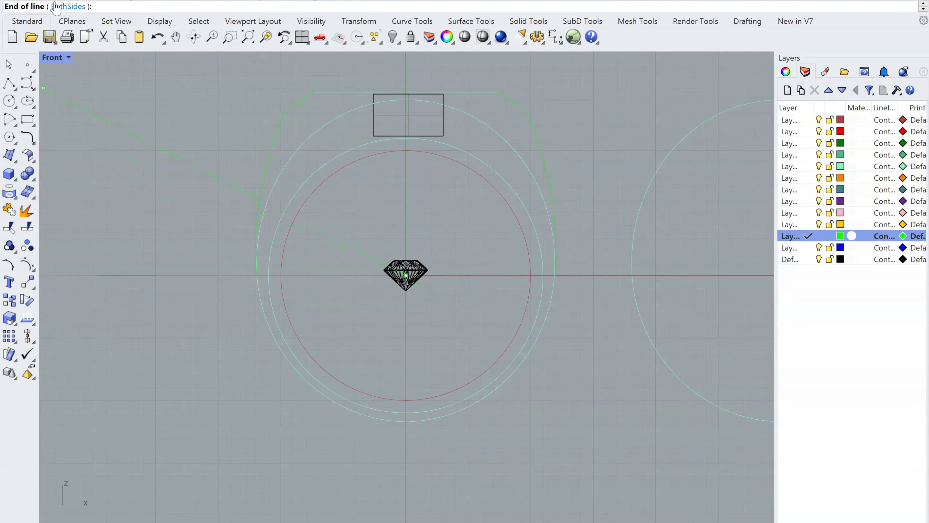
left_click(68, 6)
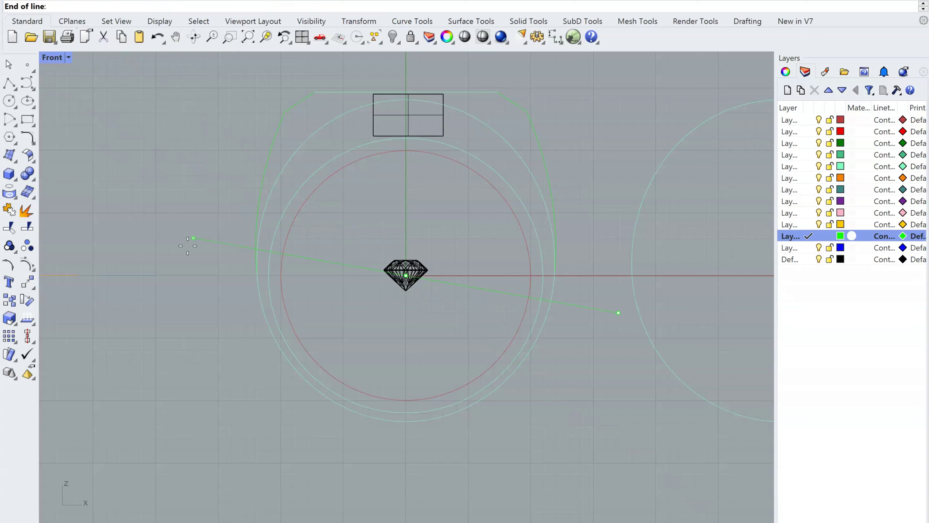
left_click(158, 280)
Try to trim the upper part of the outer ring curve above the horizontal line.
left_click(283, 168)
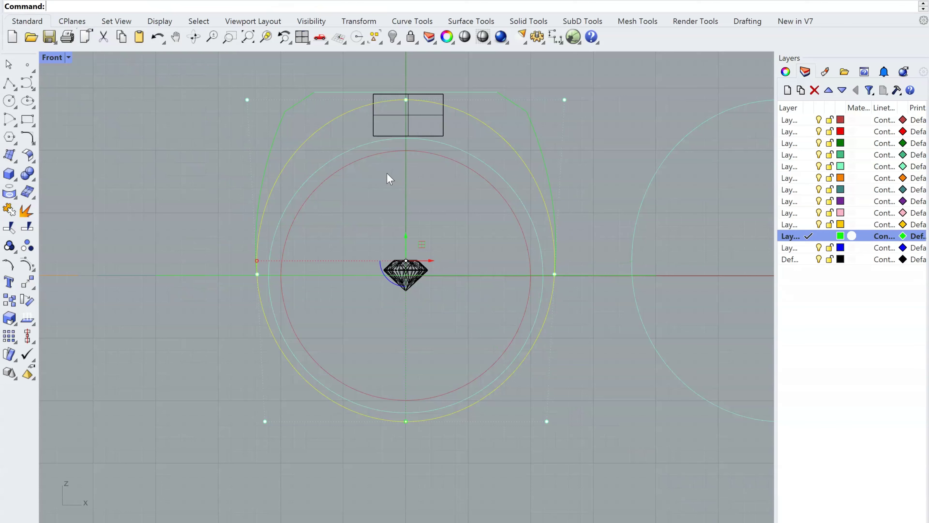
key("ctrl+t")
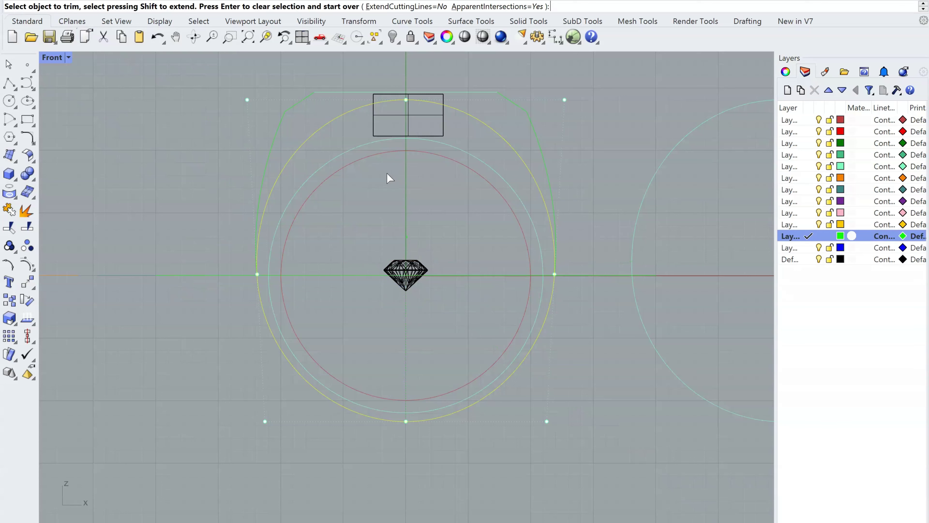
left_click(295, 151)
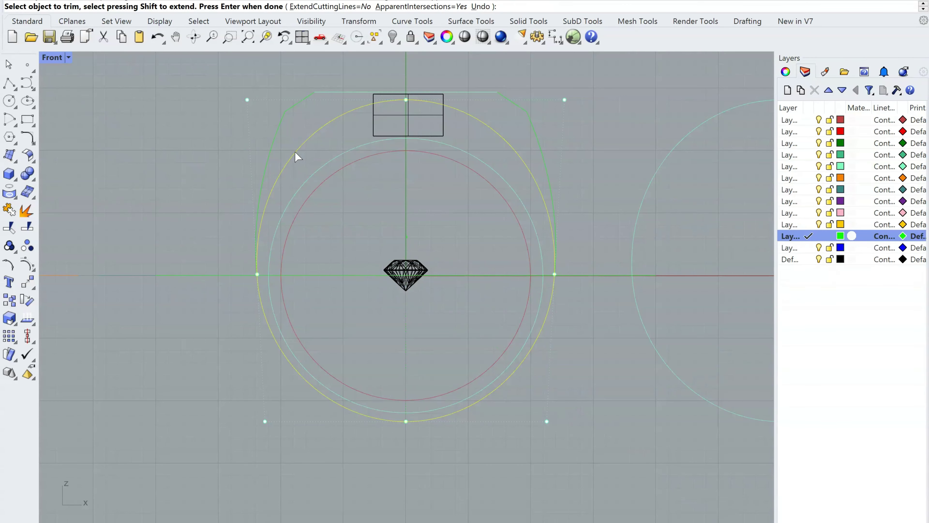
key("Return")
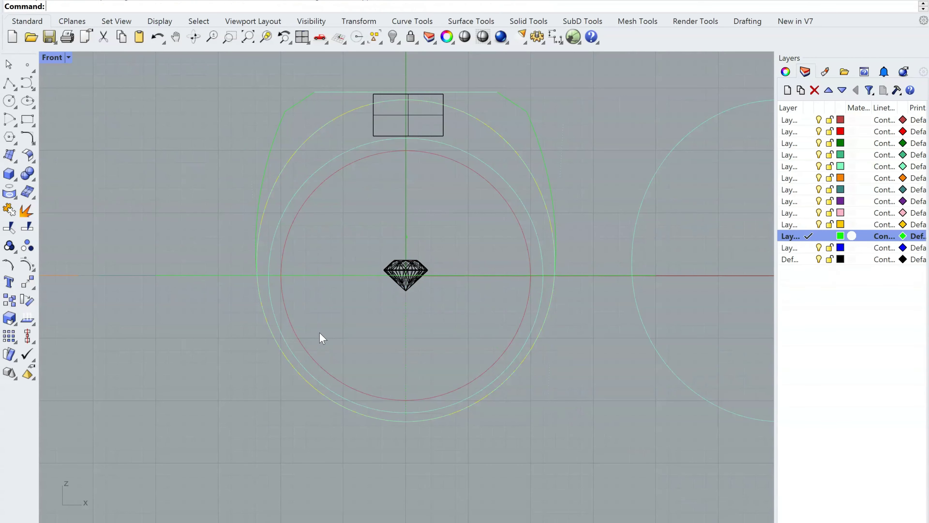
Try to split the outer ring curve where the horizontal construction line crosses it.
scroll(269, 295, "up", 5)
right_click_drag(299, 307, 302, 309)
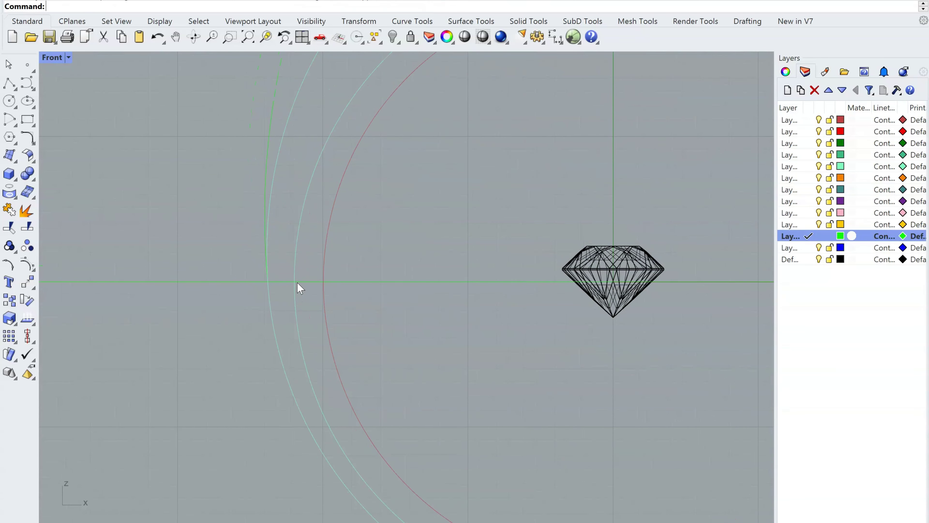
type("Spit")
type("lit")
key("Return")
scroll(293, 311, "down", 4)
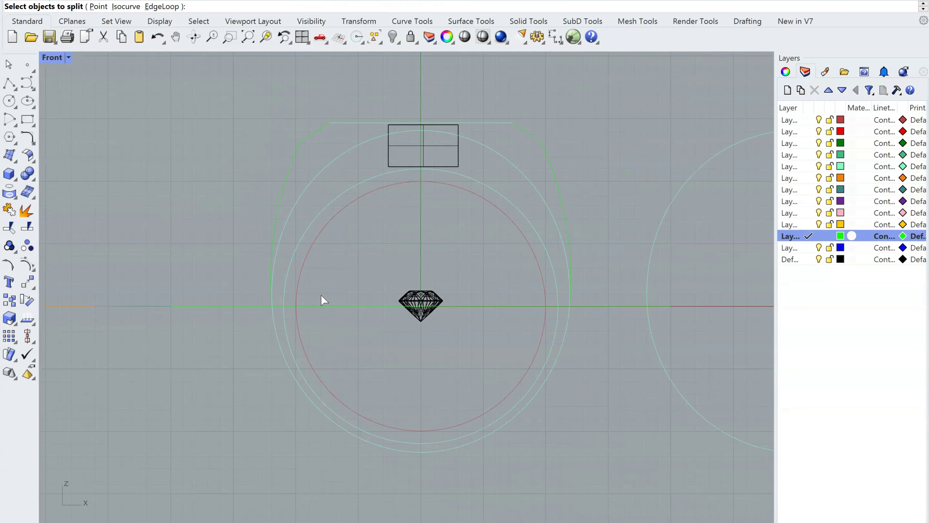
scroll(333, 296, "up", 1)
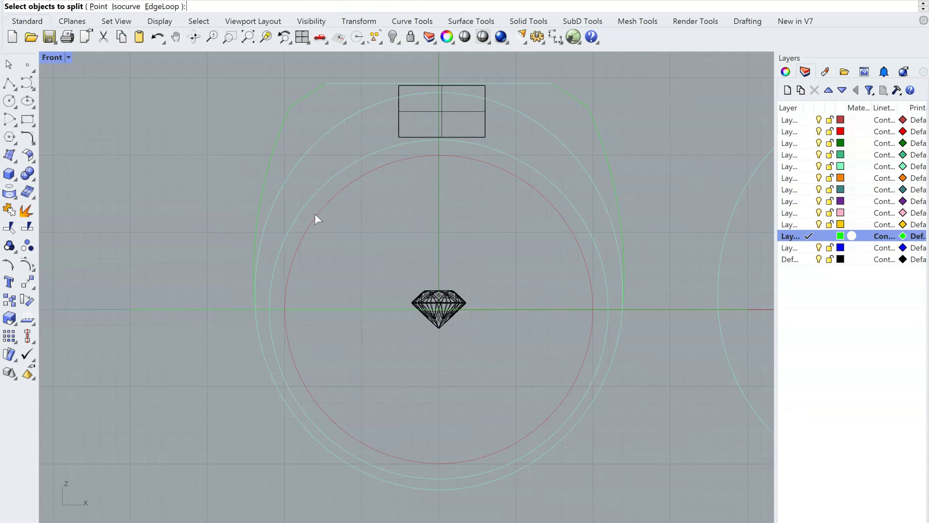
left_click(299, 175)
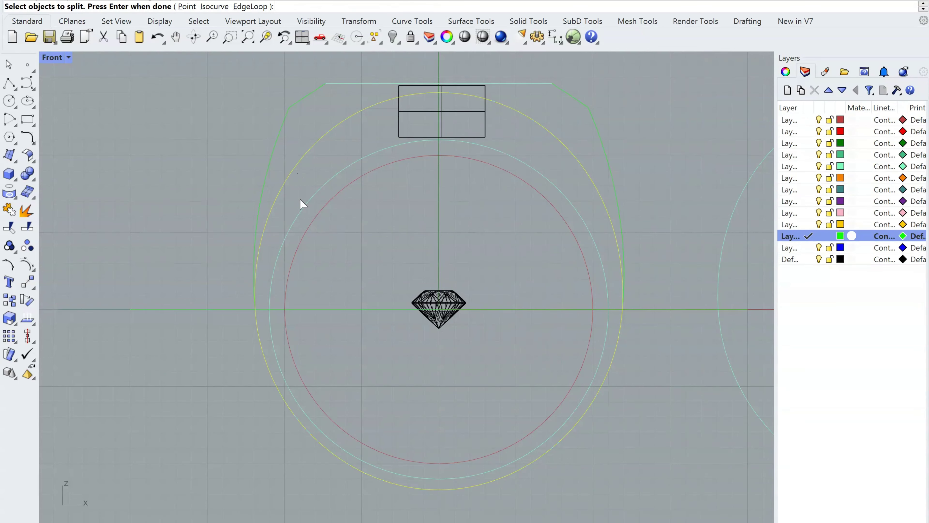
left_click(323, 310)
key("Return")
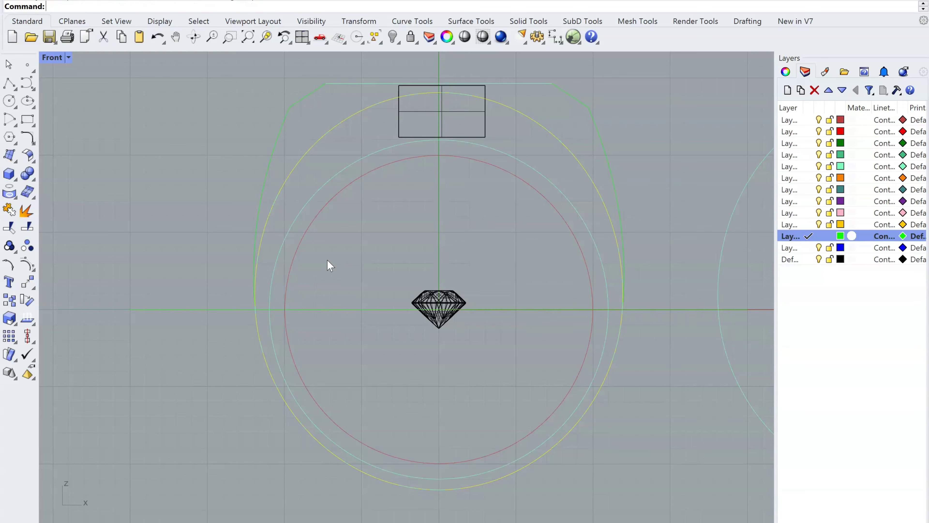
key("Return")
left_click(333, 309)
key("Return")
Retry the split on the preselected outer ring curve, using the horizontal line as the cutting object.
left_click(274, 214)
type("plit")
key("Return")
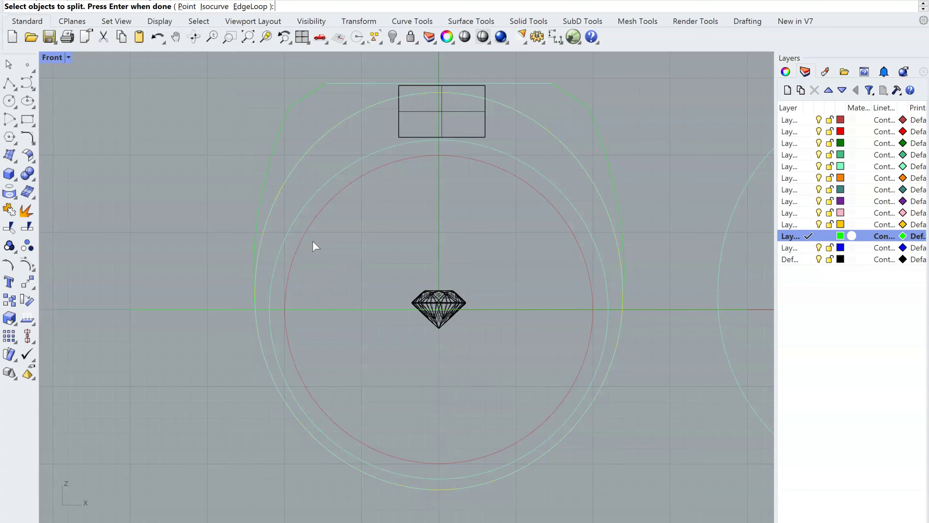
right_click(317, 248)
left_click(334, 309)
right_click_drag(348, 264, 350, 264)
right_click(346, 263)
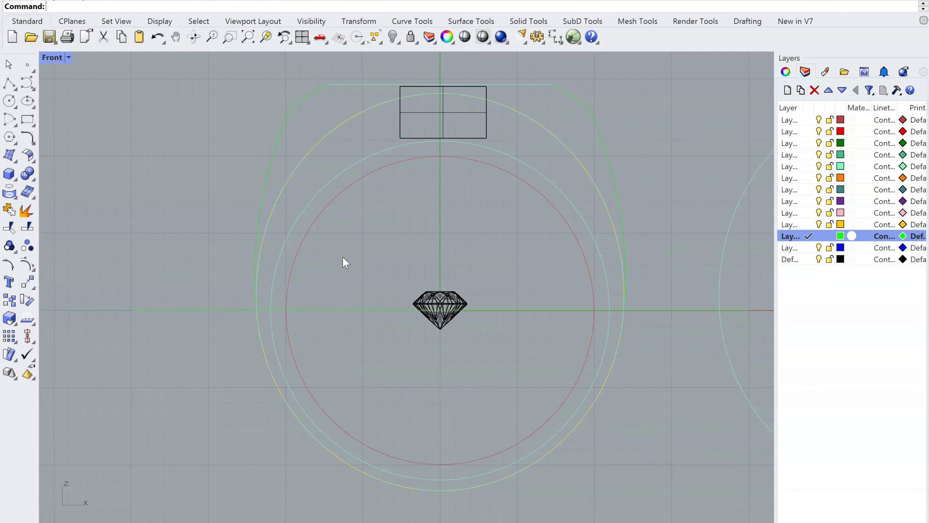
left_click(289, 170)
Check the construction line in the four-viewport layout and delete the skewed line.
double_click(58, 57)
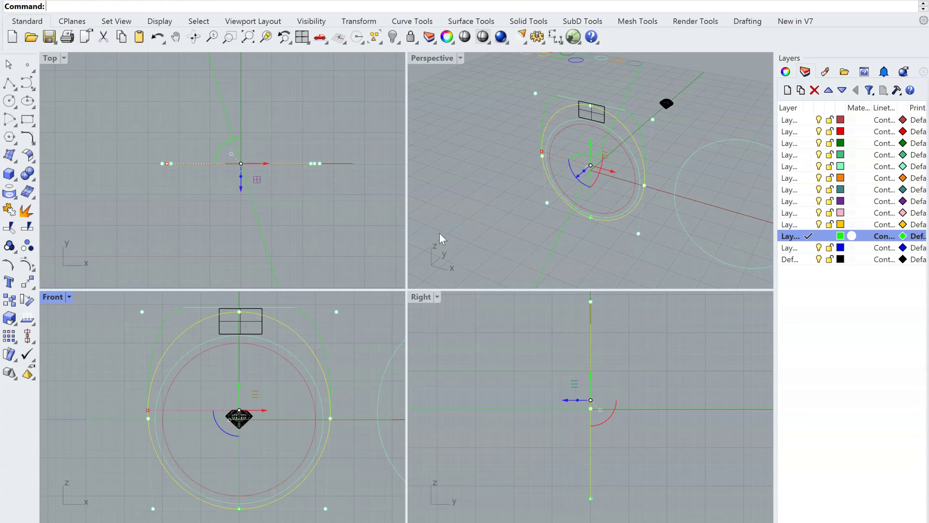
right_click_drag(512, 183, 584, 260)
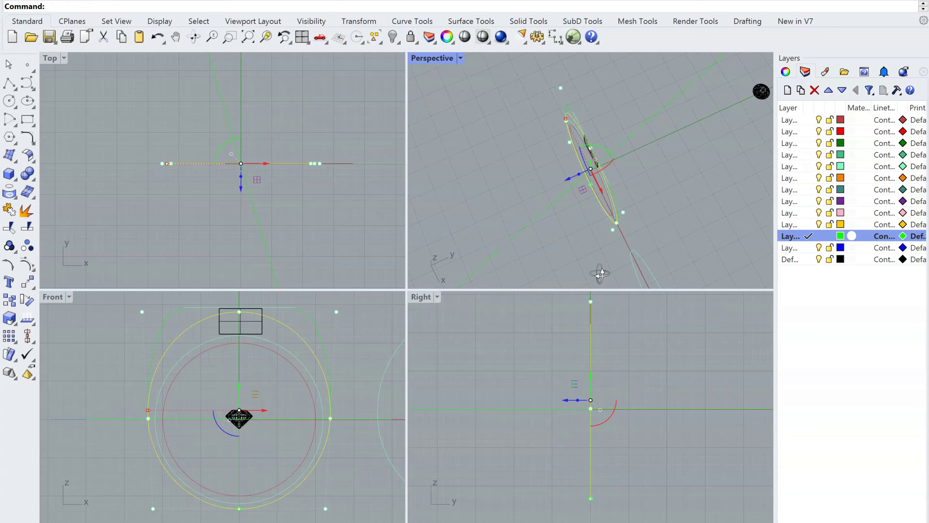
left_click(637, 471)
left_click(546, 216)
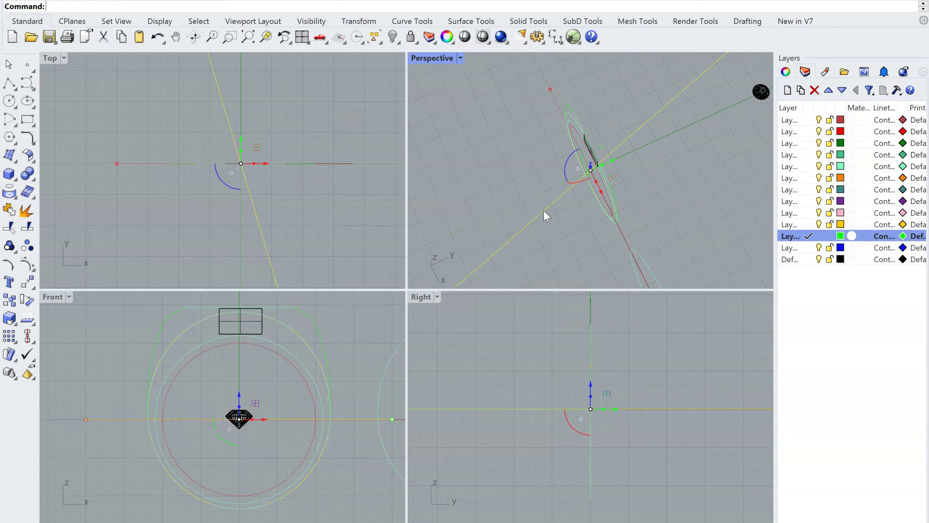
key("Delete")
Remove the diamond at the ring's centre from the front view.
scroll(279, 447, "up", 4)
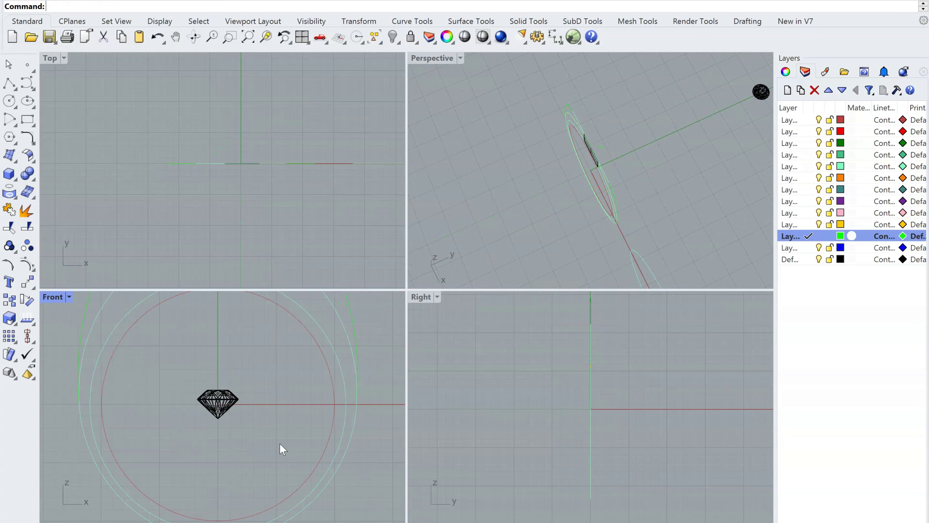
right_click_drag(278, 447, 285, 440)
scroll(299, 447, "down", 4)
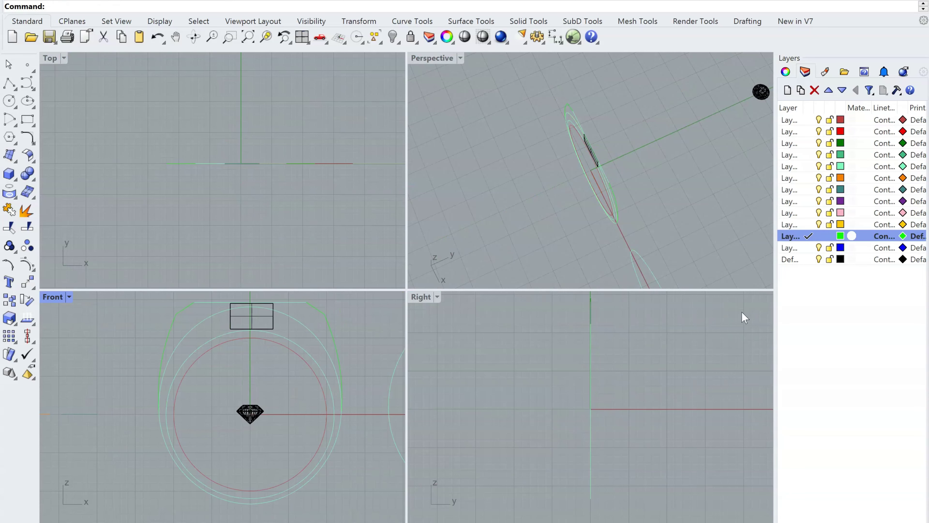
left_click(250, 412)
scroll(307, 469, "down", 3)
left_click_drag(285, 458, 271, 332)
key("Escape")
scroll(310, 426, "up", 8)
right_click_drag(311, 436, 298, 315)
right_click_drag(267, 387, 271, 342)
scroll(271, 345, "down", 2)
right_click_drag(254, 413, 262, 447)
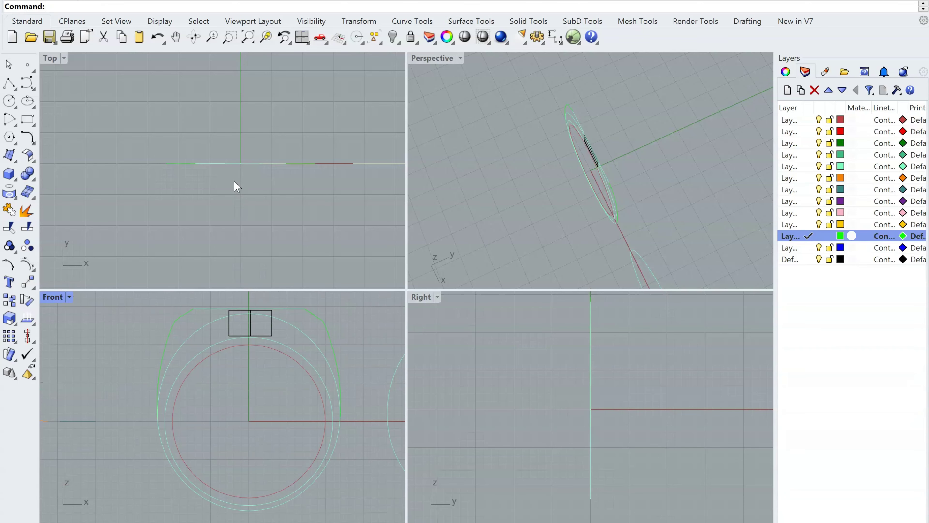
Draw a new horizontal both-sides line through the origin in the front view, extending past the ring on each side.
right_click(336, 406)
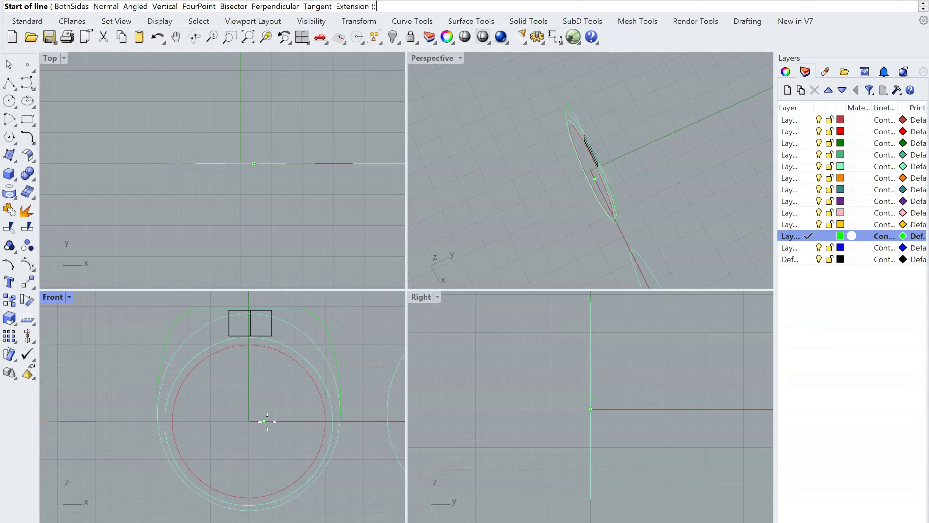
key("Return")
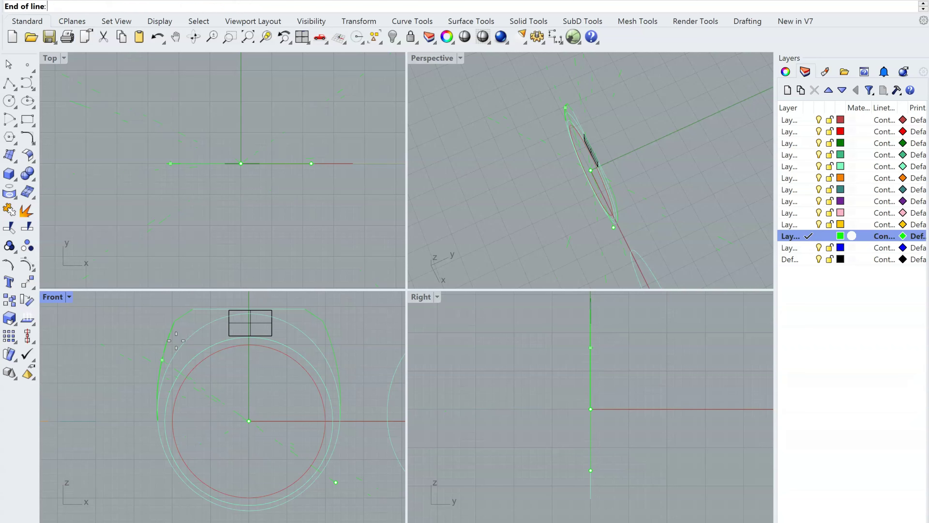
left_click(96, 420)
Try to split the outer ring curve and the horizontal line with both picked as objects to split.
type("Split")
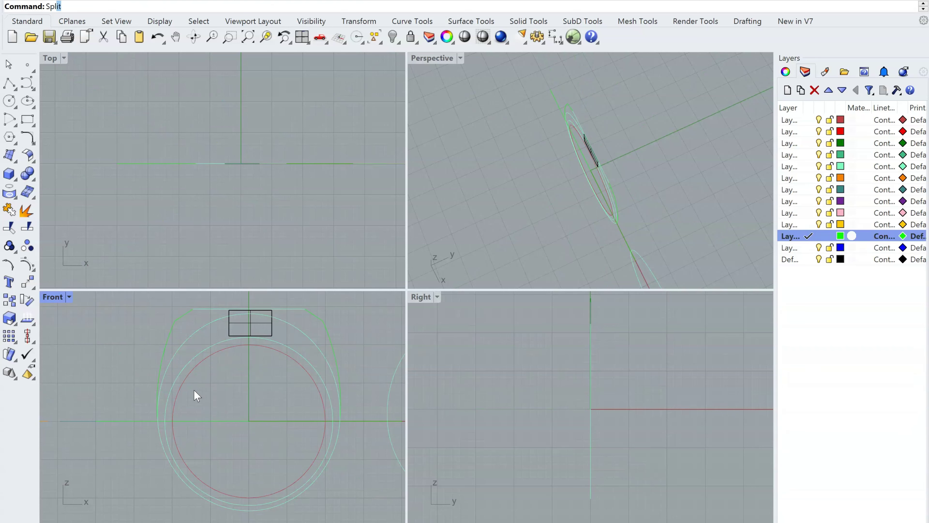
key("Return")
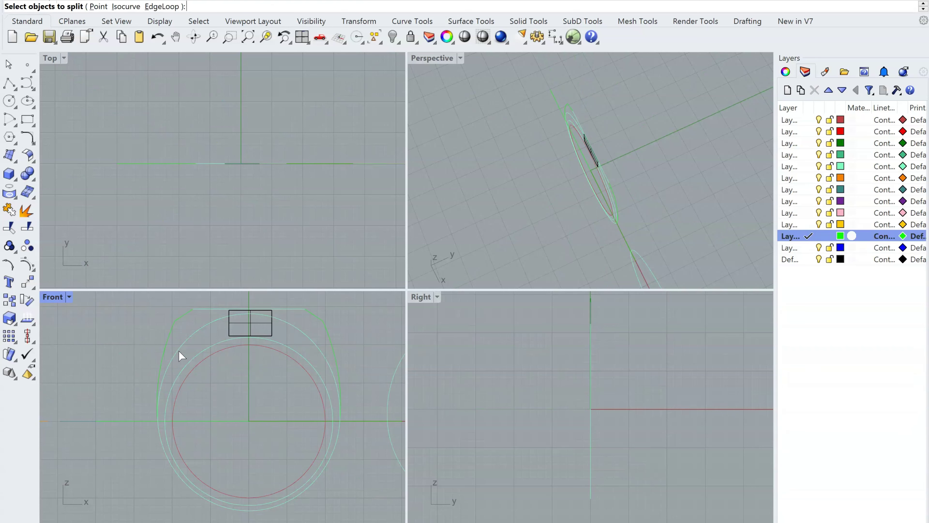
left_click(178, 351)
left_click(209, 421)
key("Return")
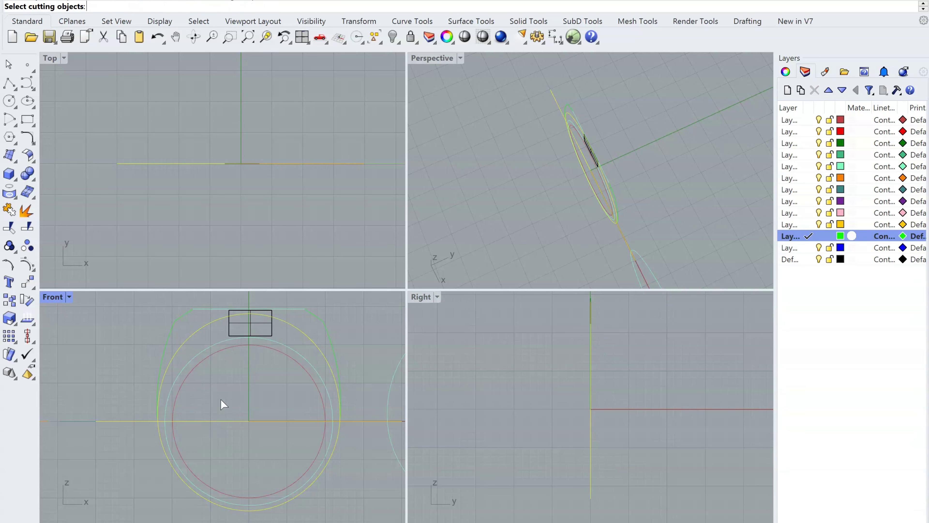
key("Return")
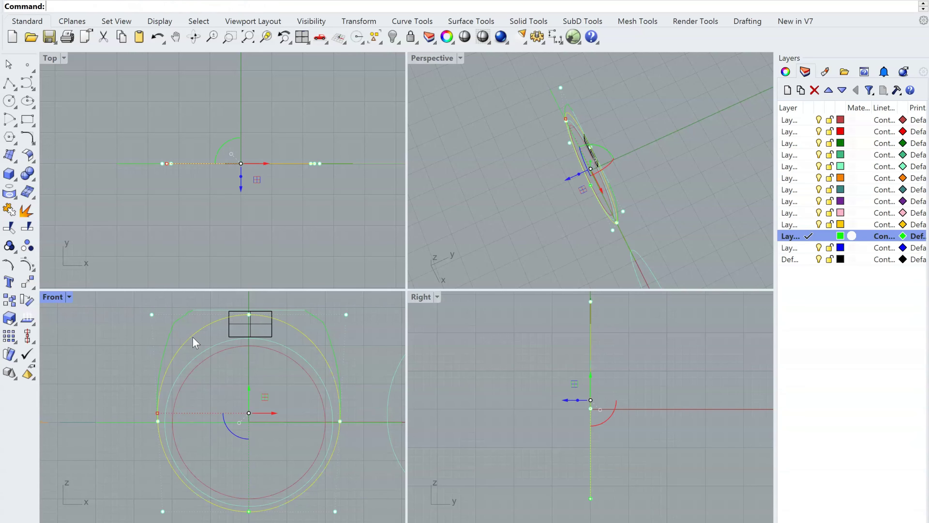
left_click(195, 395)
Split the outer ring curve using the horizontal line as the only cutting object.
key("Return")
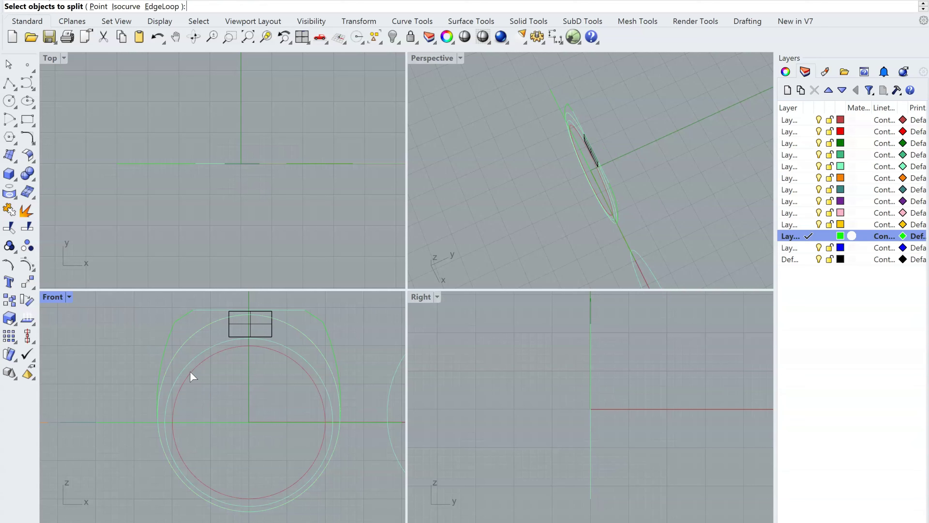
left_click(185, 351)
key("Return")
left_click(209, 420)
key("Return")
Delete the upper half of the split outer ring curve and the horizontal cutting line, and check the joint with the shoulder curve.
left_click(187, 343)
key("Delete")
scroll(205, 461, "up", 5)
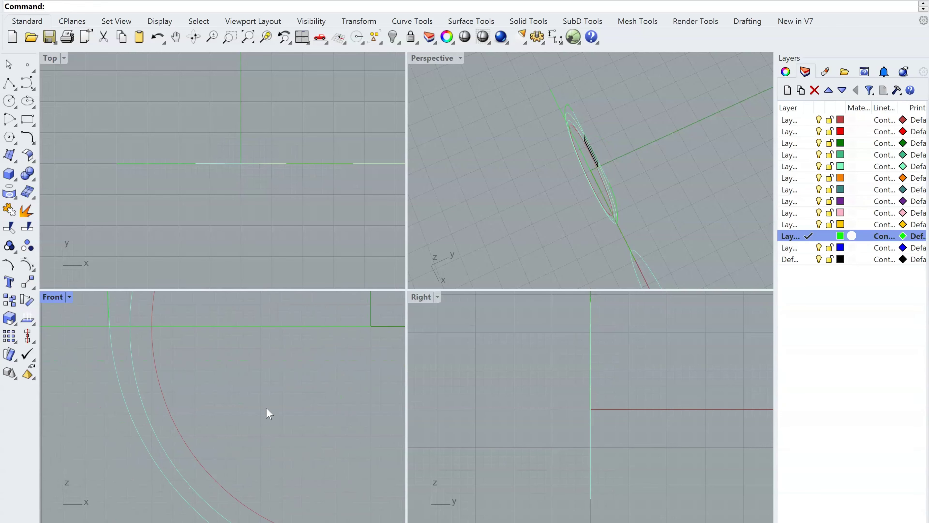
double_click(62, 300)
scroll(345, 377, "down", 4)
scroll(581, 337, "up", 1)
left_click(624, 352)
left_click(524, 353)
right_click_drag(524, 353, 526, 412)
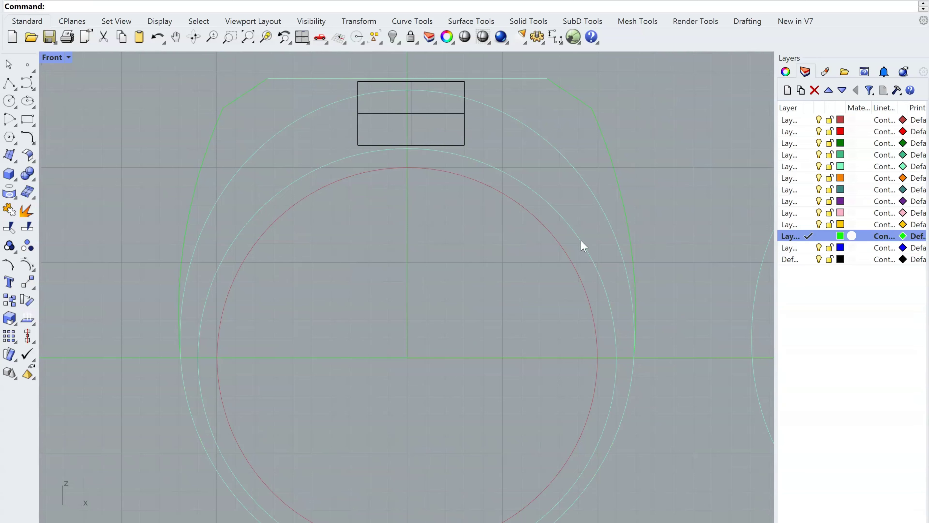
left_click(592, 199)
key("Delete")
scroll(574, 367, "down", 2)
scroll(572, 357, "up", 2)
scroll(677, 350, "up", 5)
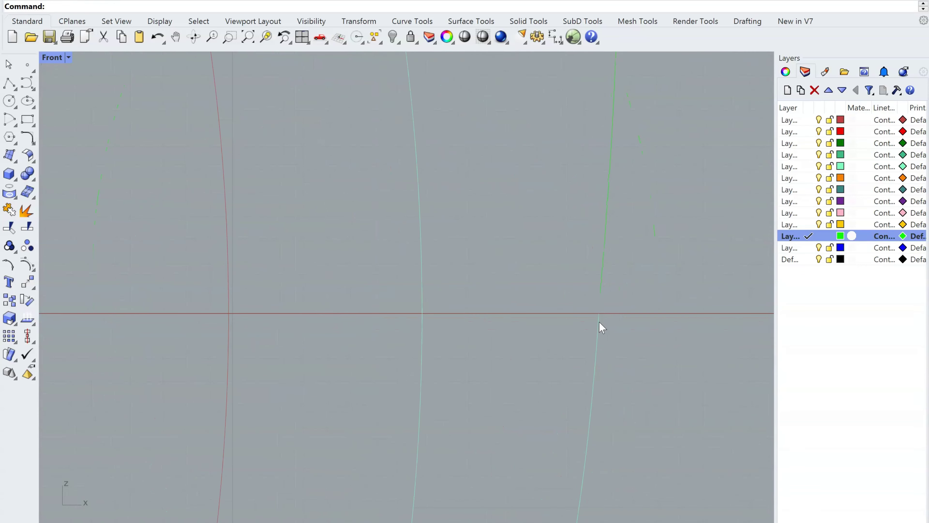
scroll(601, 327, "down", 5)
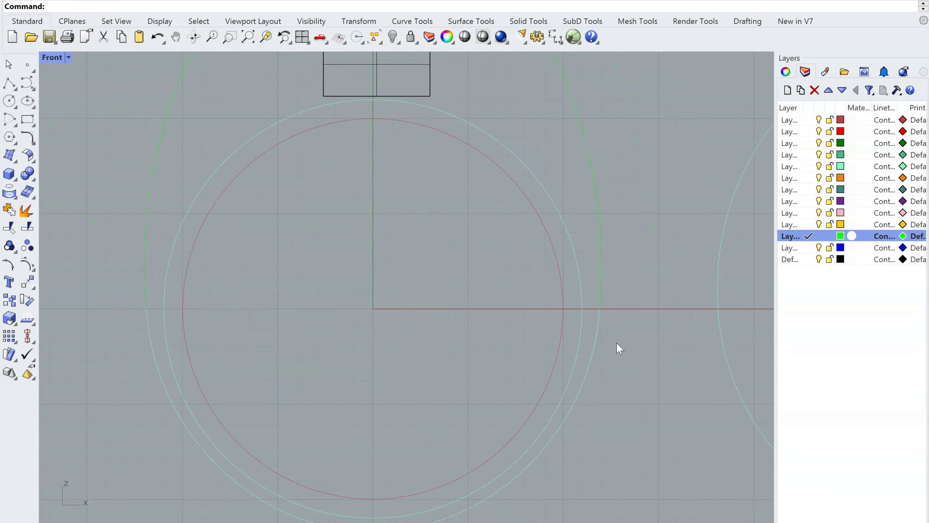
scroll(621, 301, "up", 4)
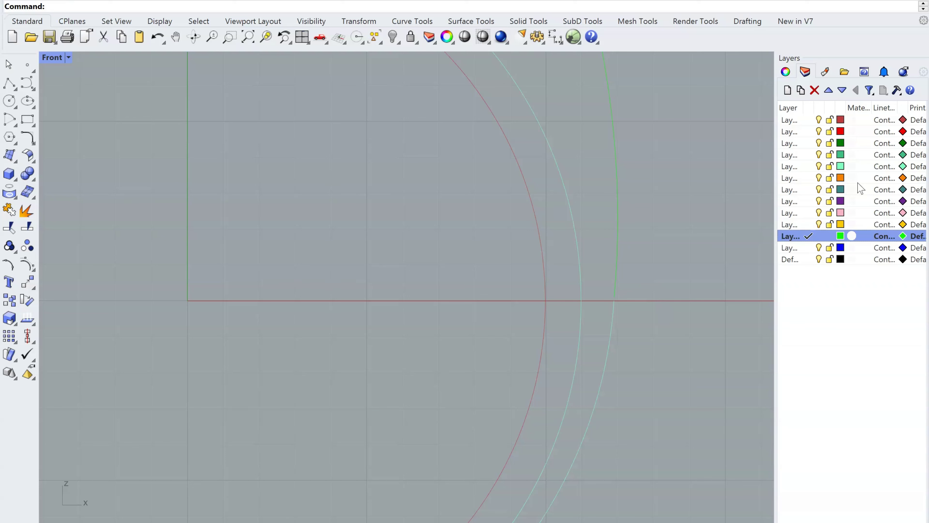
On the bright red layer, draw an arc around the ring's lower half, from the right shoulder curve's end to the left one's, starting straight down.
left_click(809, 131)
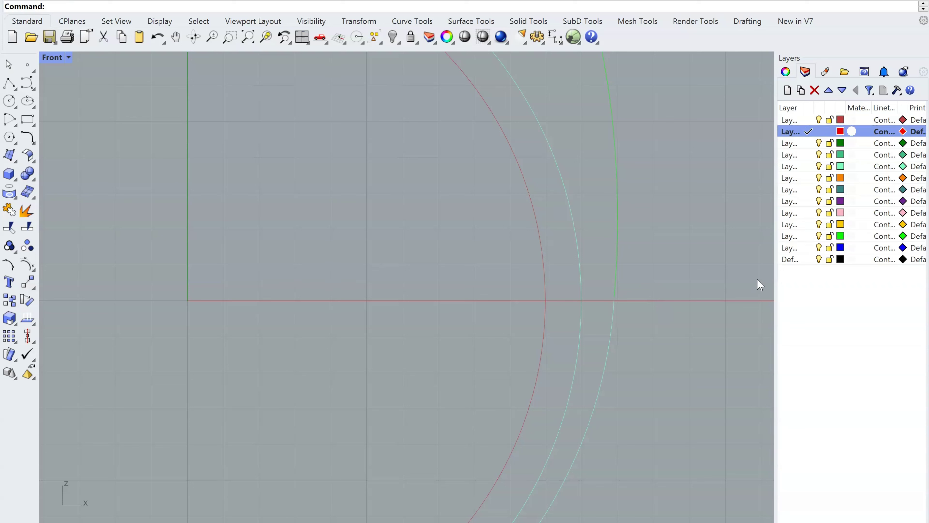
key("Return")
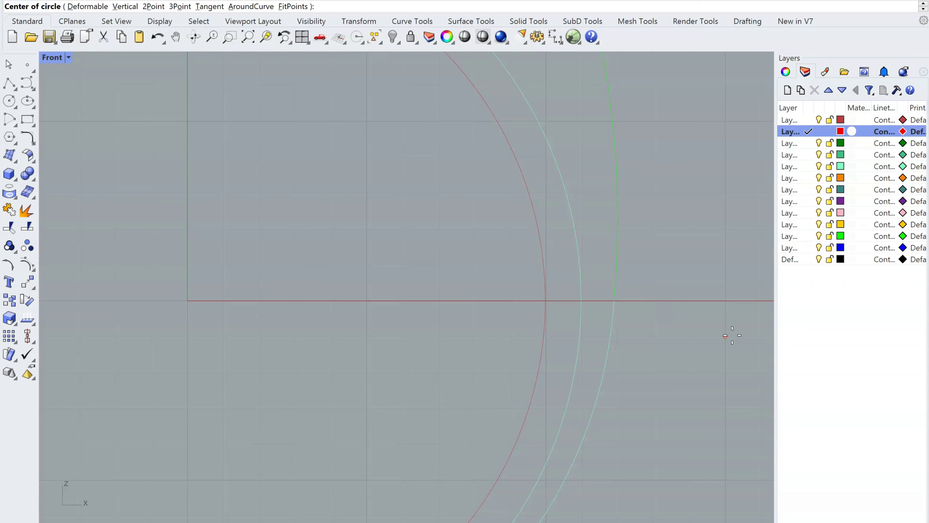
key("Escape")
key("a")
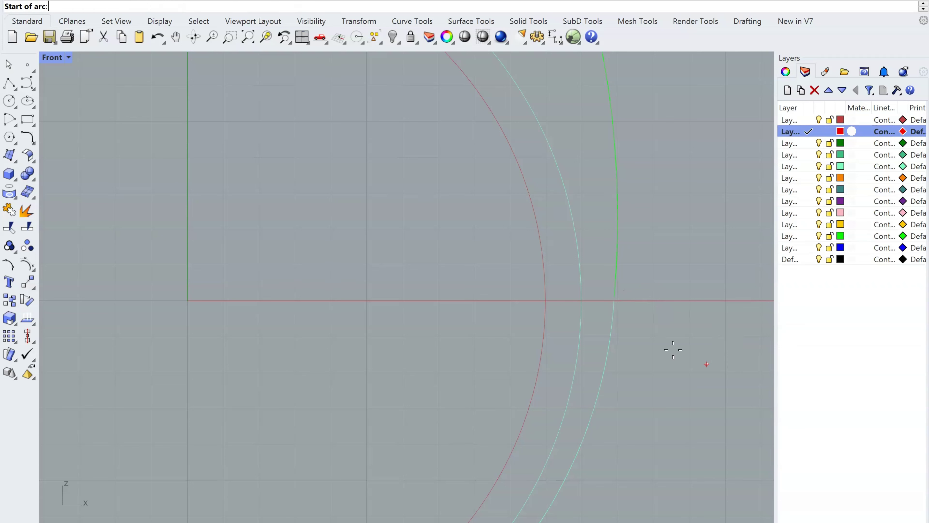
scroll(614, 311, "up", 5)
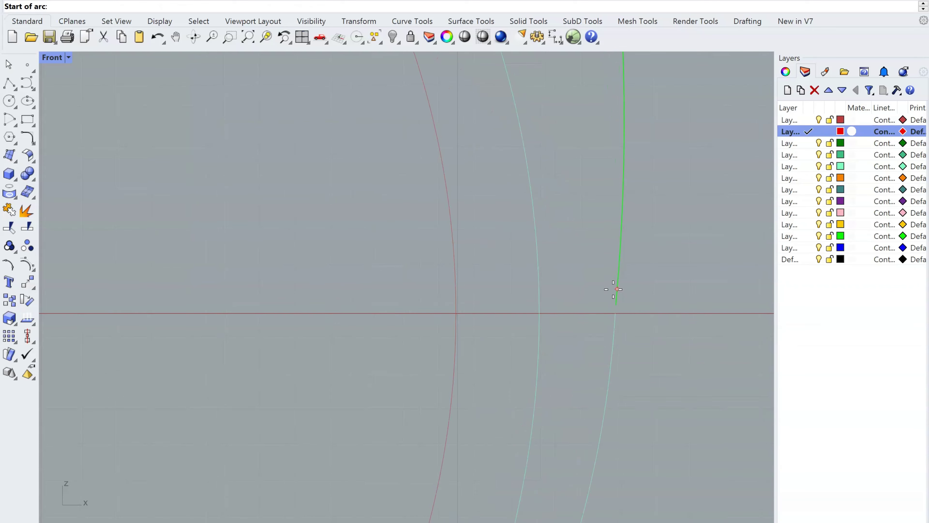
left_click(612, 306)
scroll(612, 330, "down", 5)
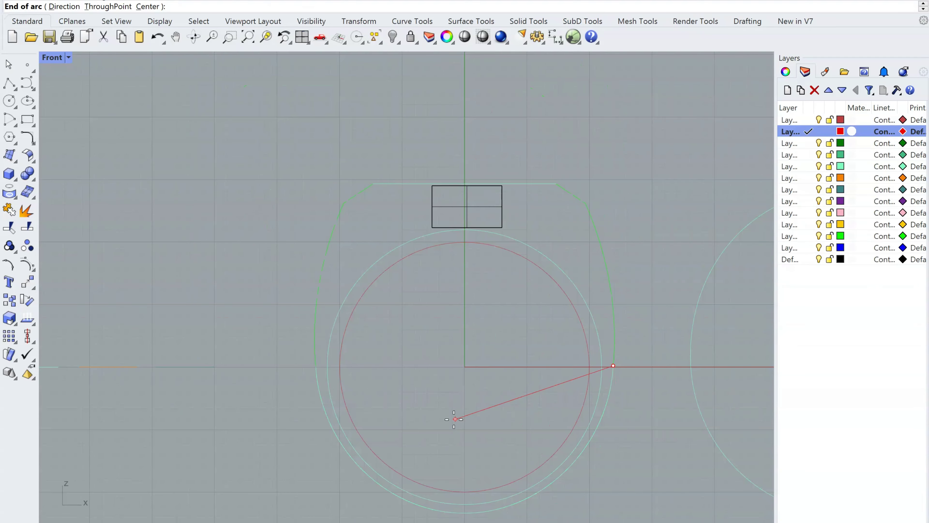
scroll(342, 390, "up", 5)
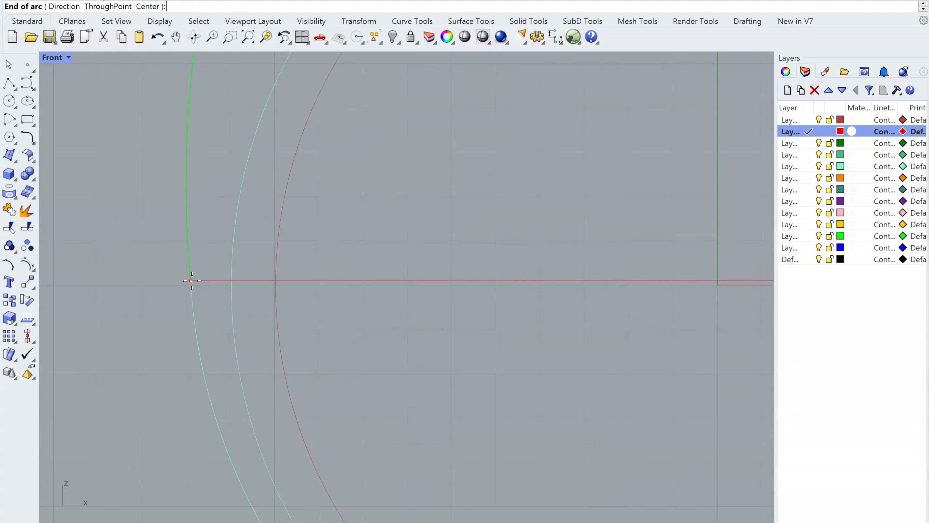
left_click(191, 280)
scroll(430, 406, "down", 5)
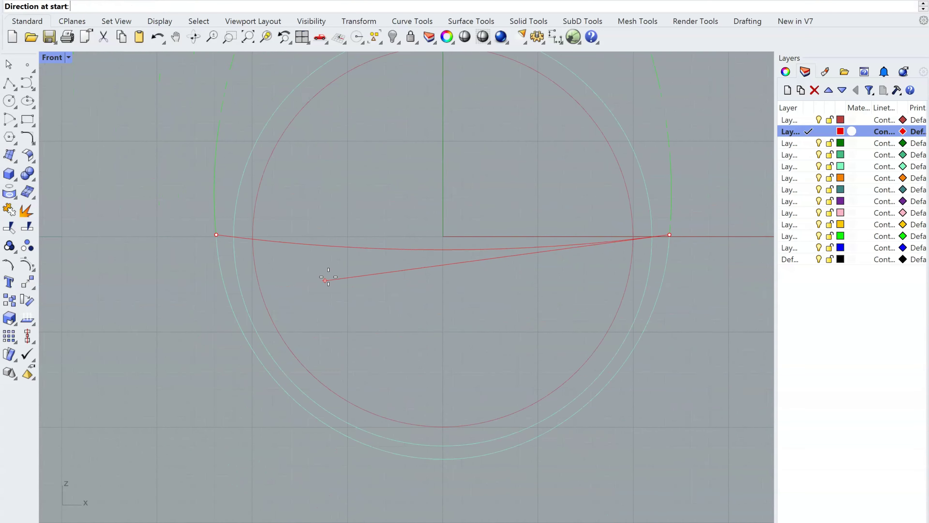
scroll(325, 281, "down", 5)
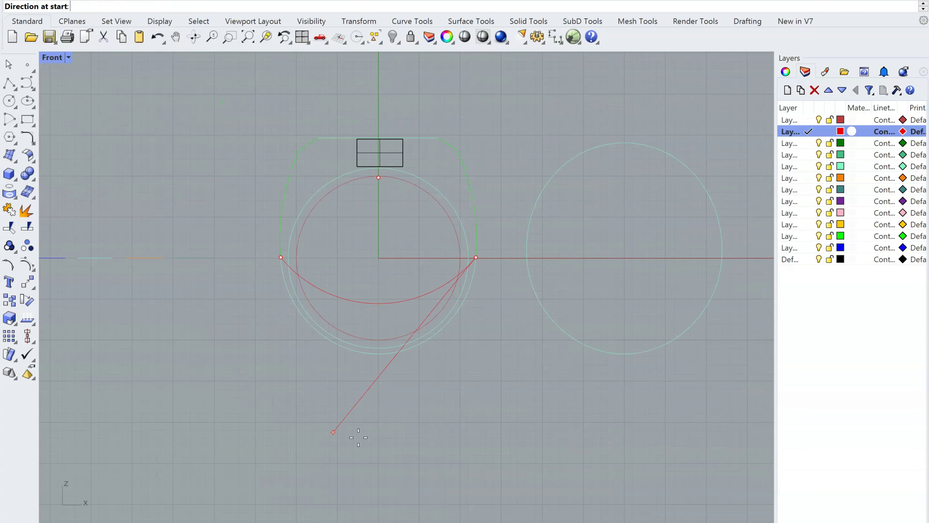
left_click(479, 455)
Examine where the new lower arc meets both shoulder curves and how it runs against the old outer curve.
scroll(454, 311, "up", 3)
scroll(472, 274, "up", 3)
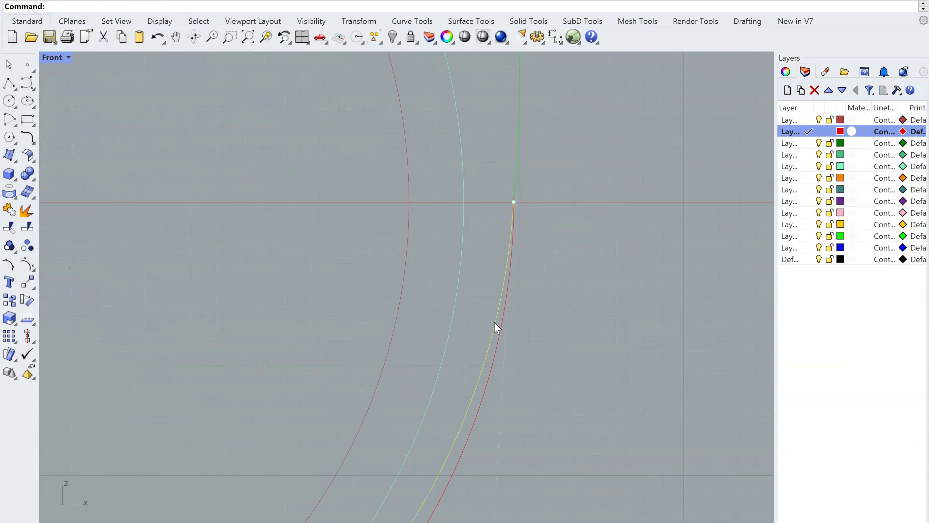
scroll(550, 286, "down", 5)
scroll(545, 286, "up", 3)
scroll(529, 225, "up", 6)
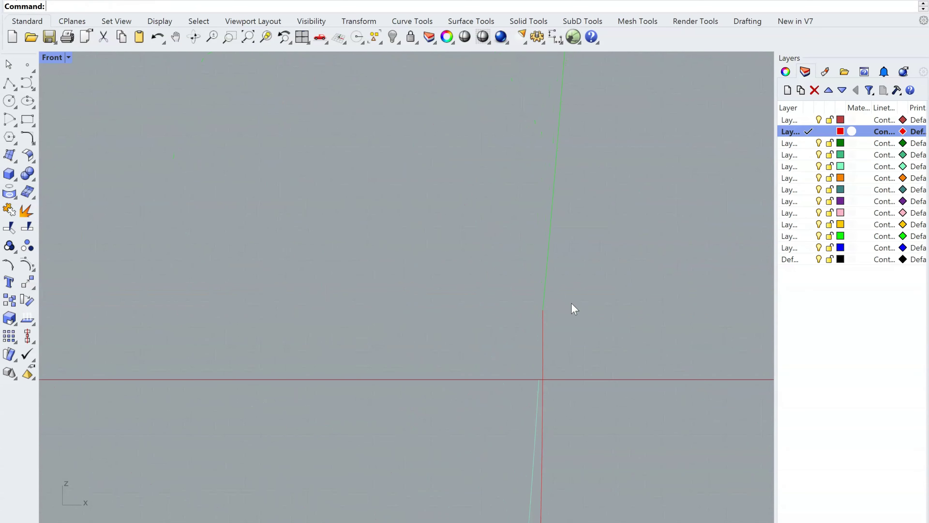
scroll(570, 310, "down", 5)
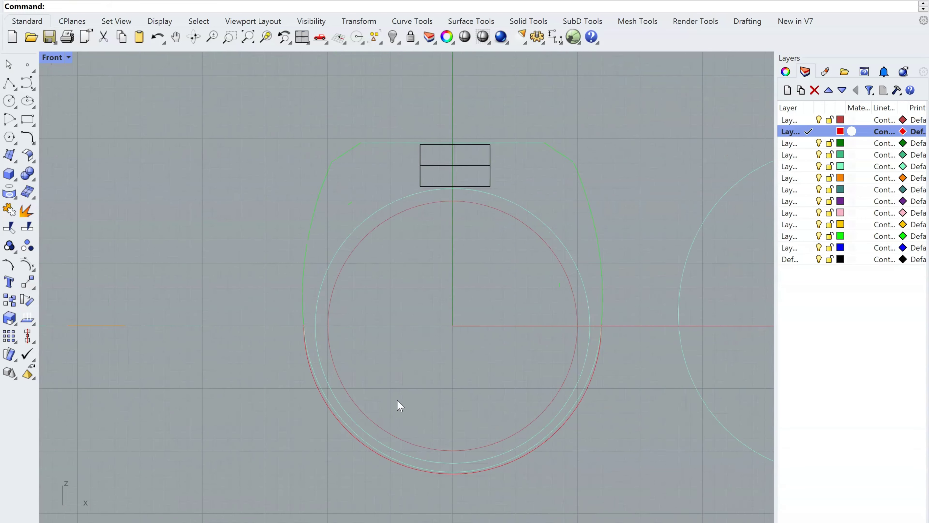
scroll(440, 342, "up", 3)
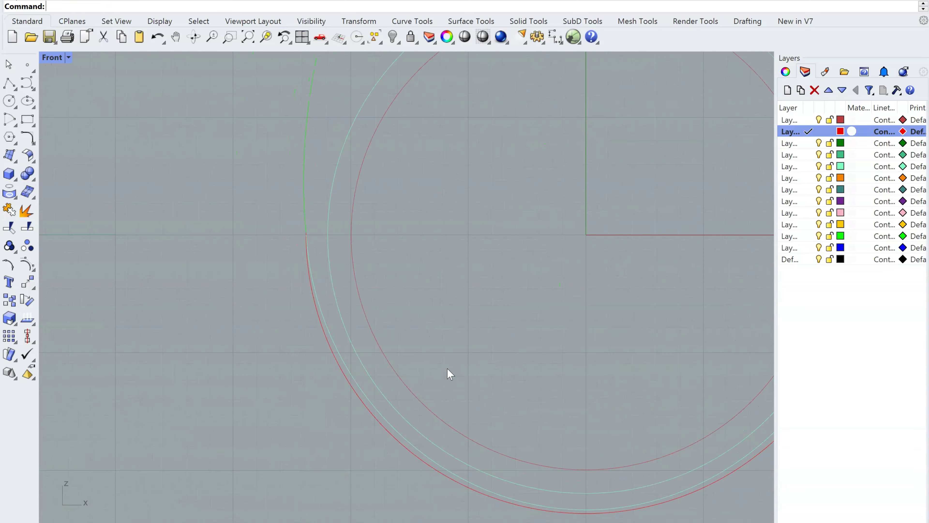
scroll(409, 369, "down", 5)
scroll(457, 403, "up", 5)
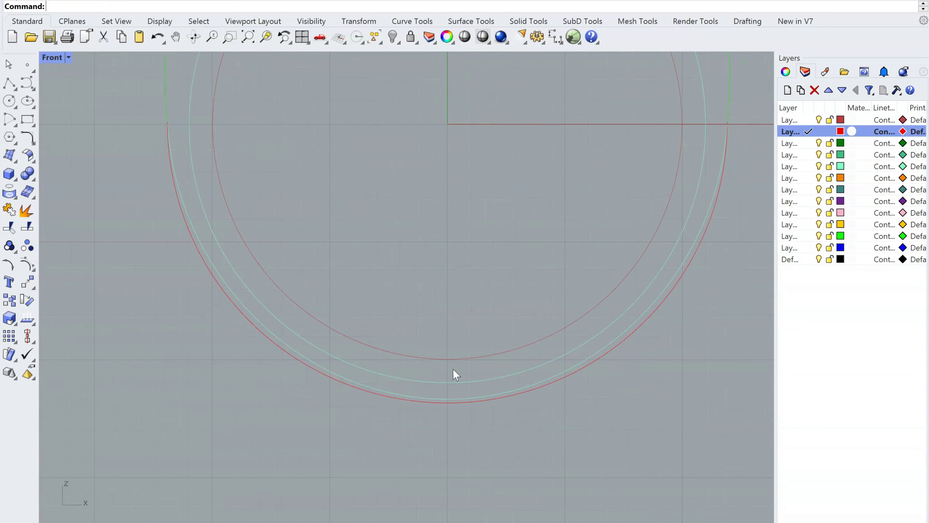
scroll(384, 293, "down", 2)
scroll(455, 318, "up", 8)
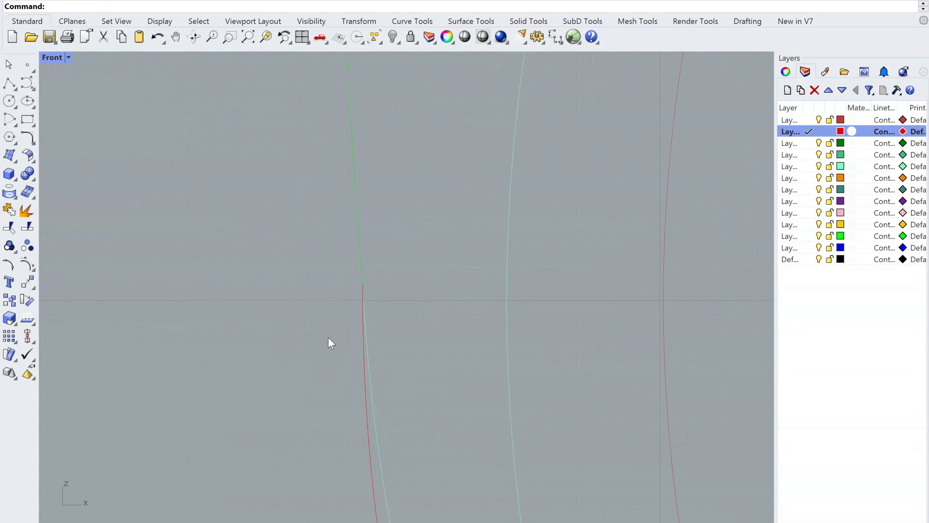
Join the lower arc with the left and right shoulder curves into one outline curve.
key("ctrl+j")
left_click(362, 339)
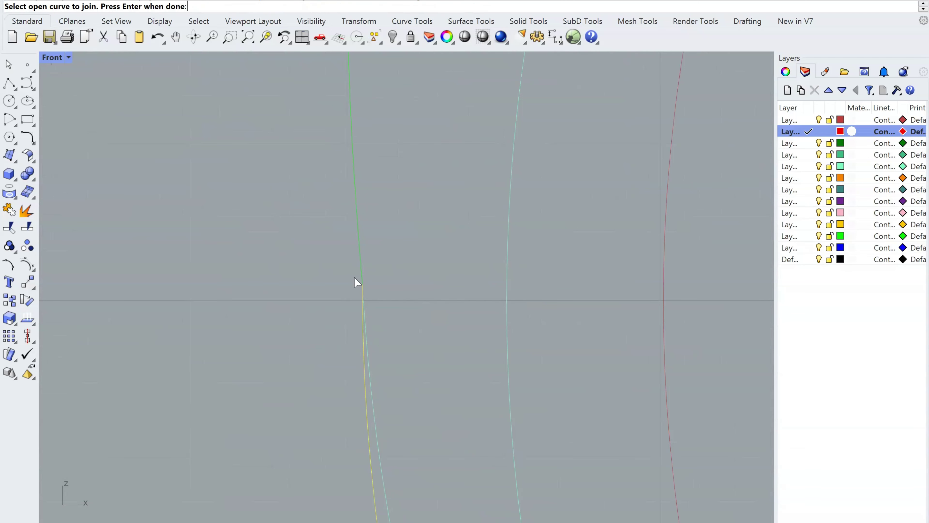
scroll(362, 256, "down", 10)
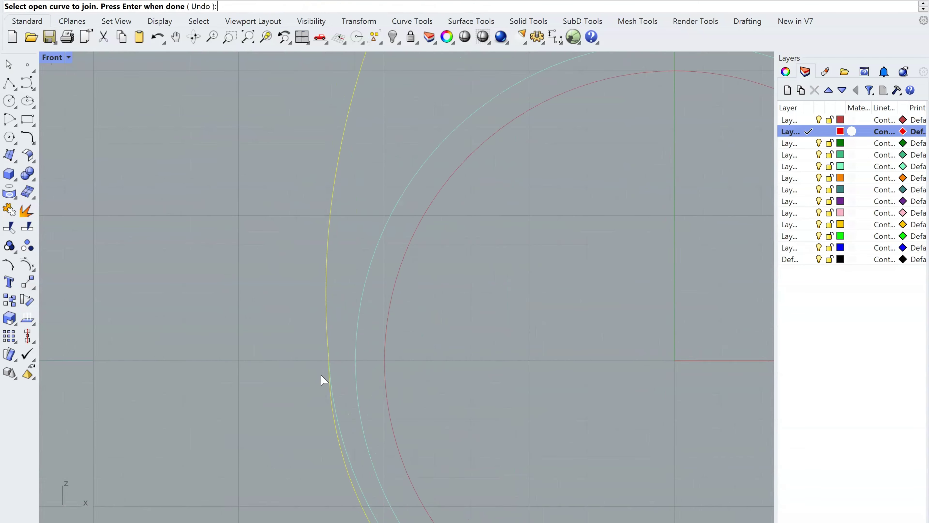
scroll(467, 354, "up", 10)
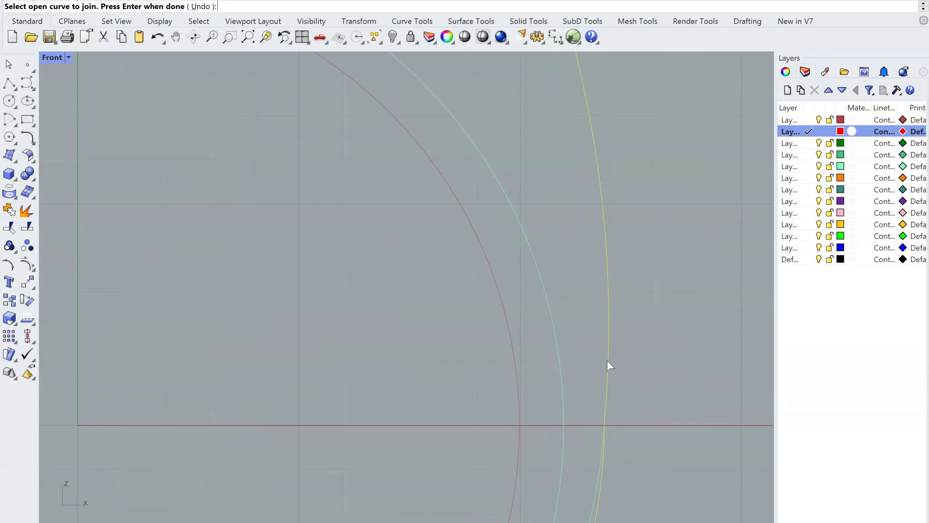
key("Return")
Turn on the control points of the joined outline curve.
scroll(626, 441, "up", 14)
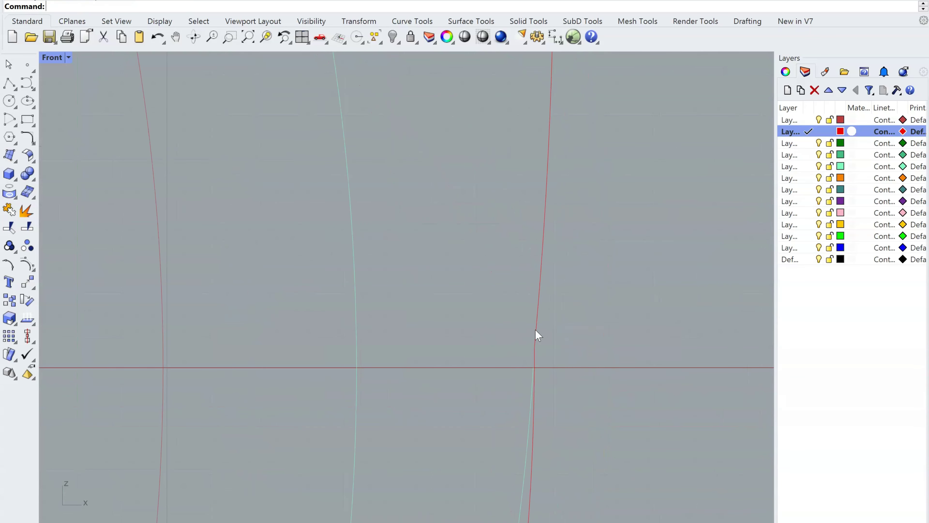
left_click(534, 331)
key("F10")
Scale the two control points at the arc-to-shoulder joints slightly outward along the horizontal to smooth the kinks.
scroll(525, 384, "up", 10)
left_click(551, 279)
scroll(676, 382, "down", 6)
scroll(646, 362, "down", 3)
scroll(531, 380, "up", 10)
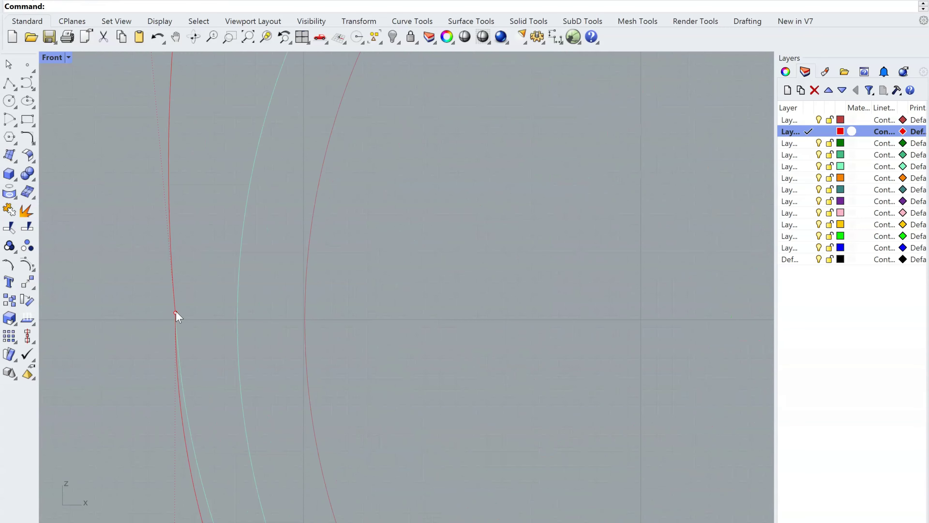
scroll(176, 315, "down", 6)
scroll(316, 325, "up", 4)
scroll(425, 321, "down", 5)
scroll(714, 279, "up", 5)
left_click(707, 271, "shift")
scroll(700, 309, "down", 10)
scroll(437, 318, "up", 4)
right_click_drag(434, 331, 394, 314)
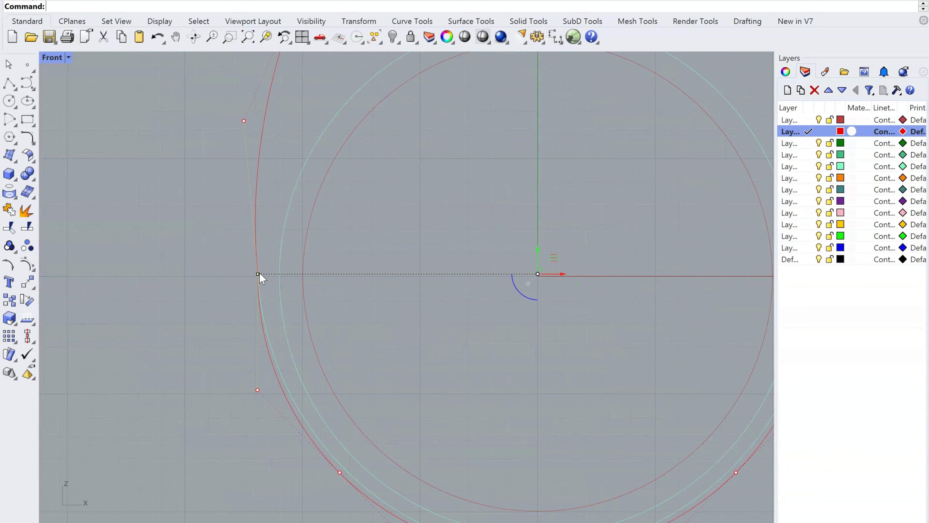
left_click_drag(258, 275, 250, 275)
left_click(373, 316)
Dimension the band's vertical thickness at its lowest point, between the inner red circle and the new outline.
scroll(427, 326, "down", 4)
scroll(378, 407, "up", 6)
right_click_drag(347, 414, 421, 423)
right_click(418, 424)
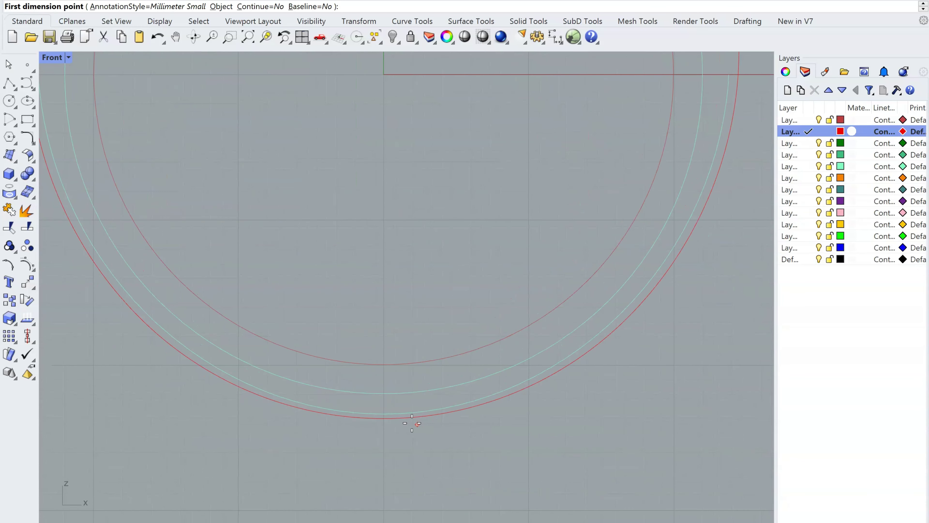
left_click(384, 364)
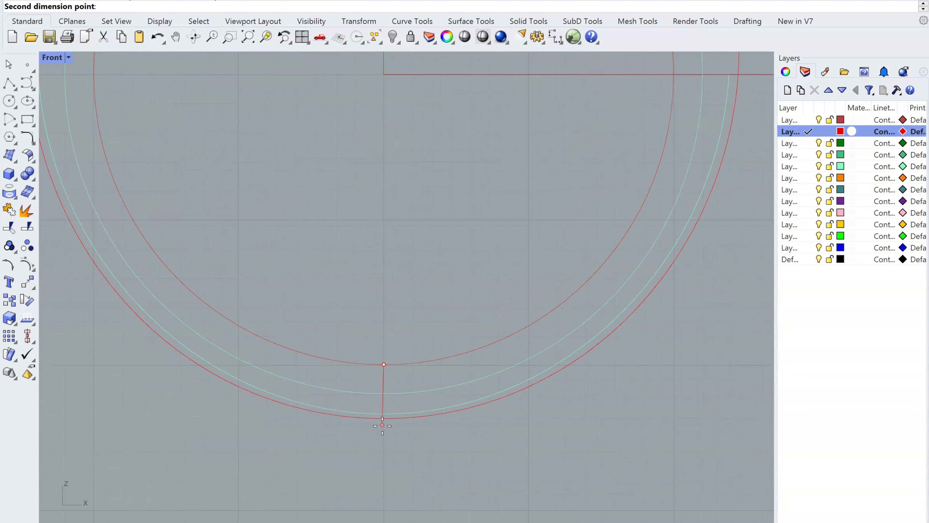
left_click(384, 417)
scroll(383, 418, "down", 3)
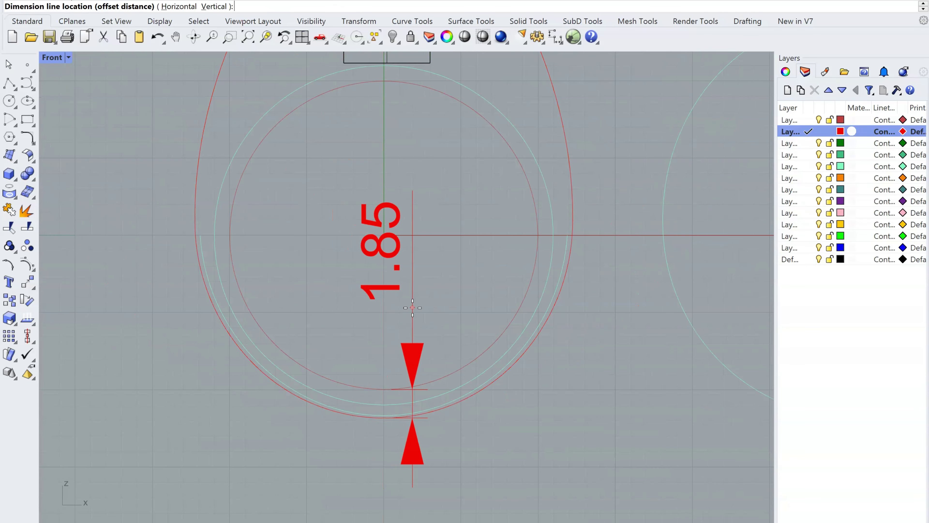
left_click(400, 380)
Select the red outline curve and show its control points around the lower half of the band.
scroll(396, 380, "up", 3)
scroll(396, 379, "down", 2)
scroll(578, 388, "down", 2)
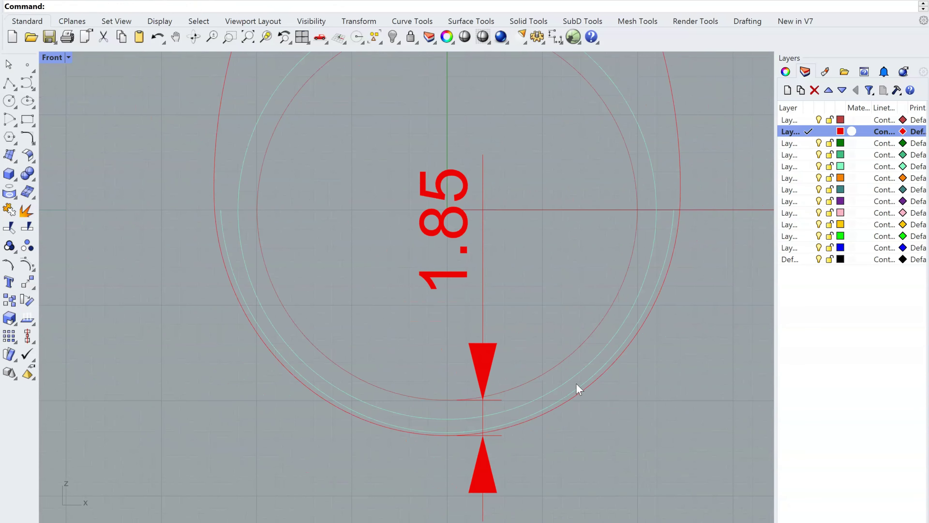
left_click(576, 398)
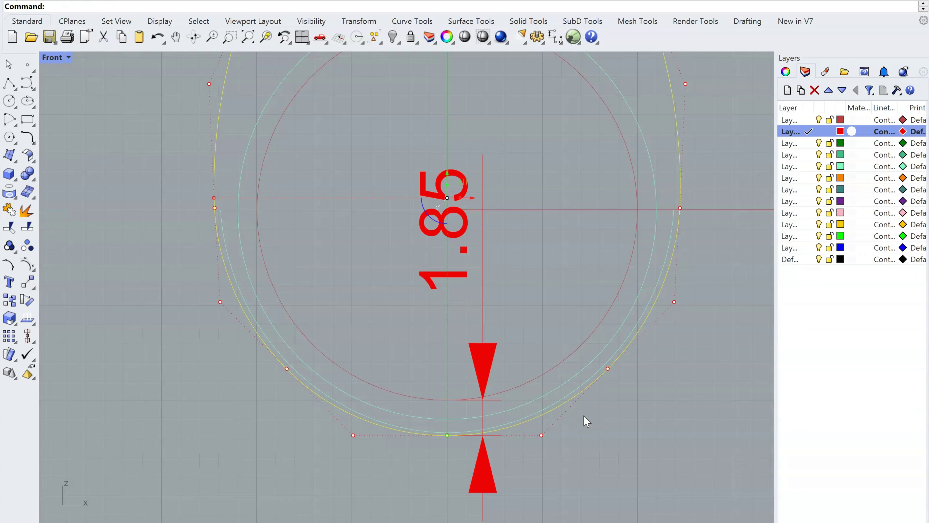
scroll(584, 415, "down", 3)
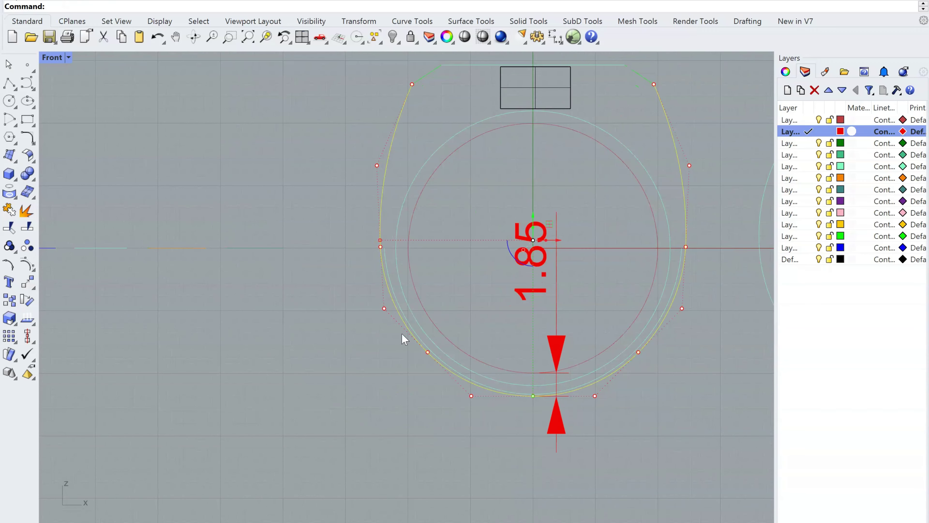
scroll(387, 321, "up", 3)
right_click_drag(416, 355, 369, 298)
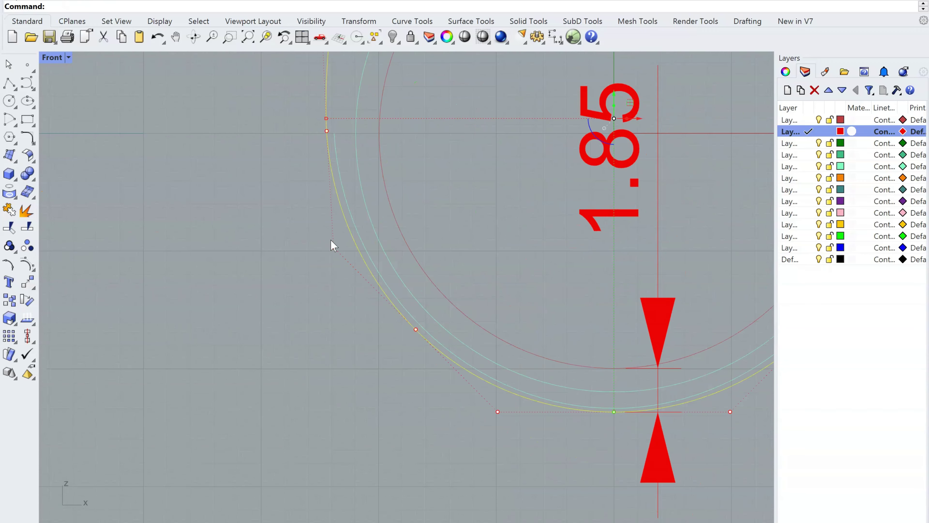
Move the outline's seven lower control points up together to a bottom thickness of 1.50 mm, and remove the old lower outer curve.
left_click(333, 247)
left_click(416, 330, "shift")
left_click(497, 412, "shift")
left_click(615, 413, "shift")
left_click(730, 413, "shift")
right_click_drag(730, 415, 514, 435)
left_click(593, 357, "shift")
left_click(674, 274, "shift")
right_click_drag(363, 334, 440, 339)
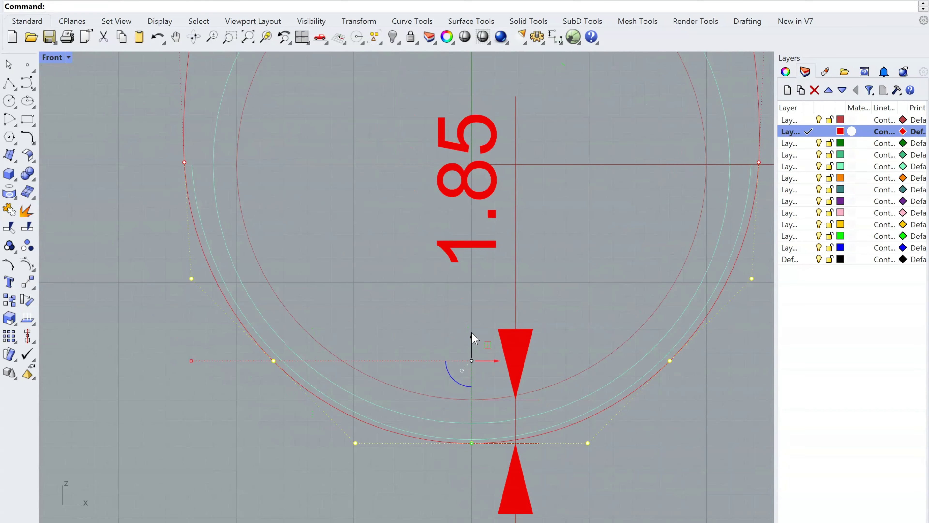
left_click_drag(472, 332, 473, 327)
key("Escape")
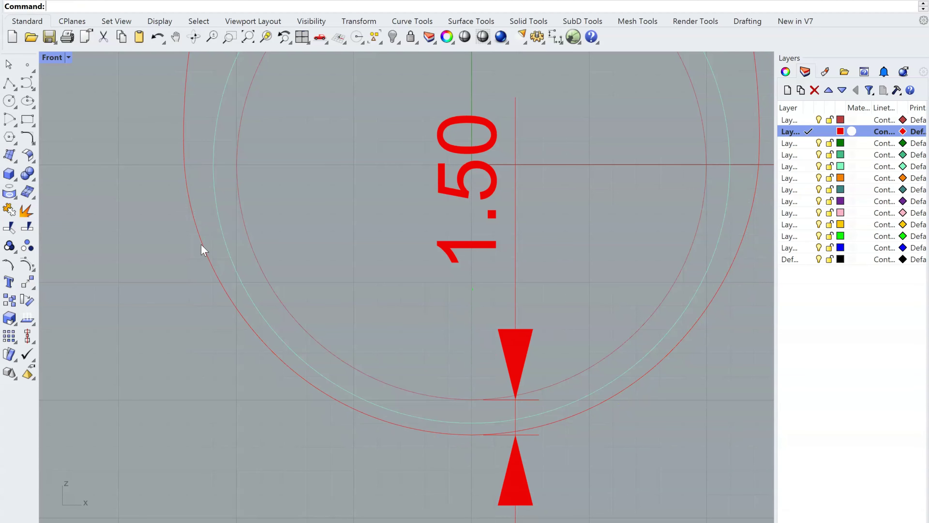
Delete the thickness dimension at the bottom of the band.
scroll(423, 337, "down", 3)
scroll(436, 360, "up", 6)
right_click_drag(435, 359, 421, 419)
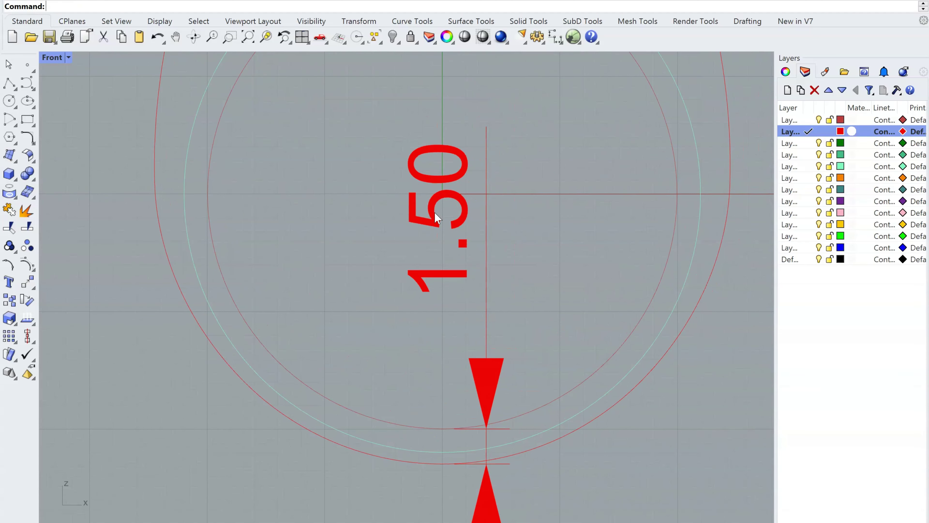
left_click(435, 212)
key("Delete")
scroll(491, 332, "down", 4)
scroll(481, 332, "up", 2)
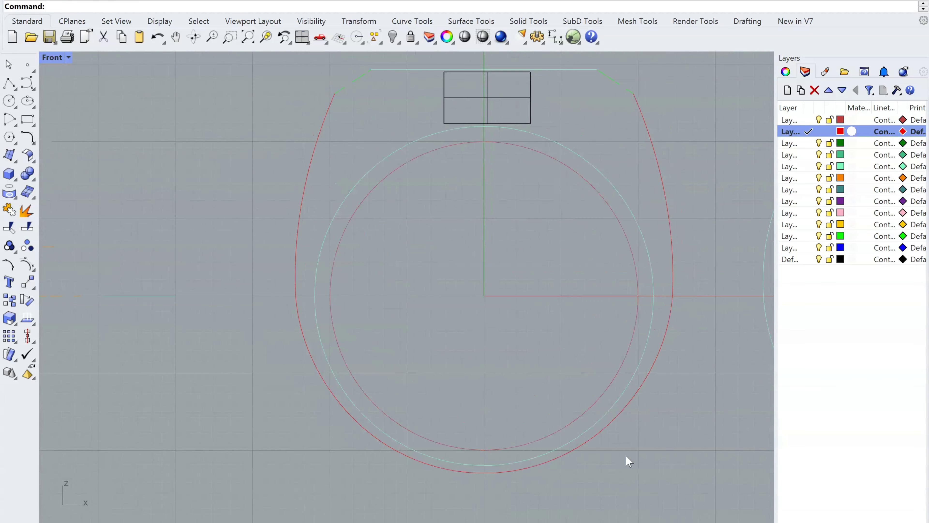
Recheck the band's thickness at its lowest point with a new vertical dimension, and delete that dimension.
scroll(622, 458, "up", 3)
right_click_drag(559, 458, 578, 415)
right_click(577, 416)
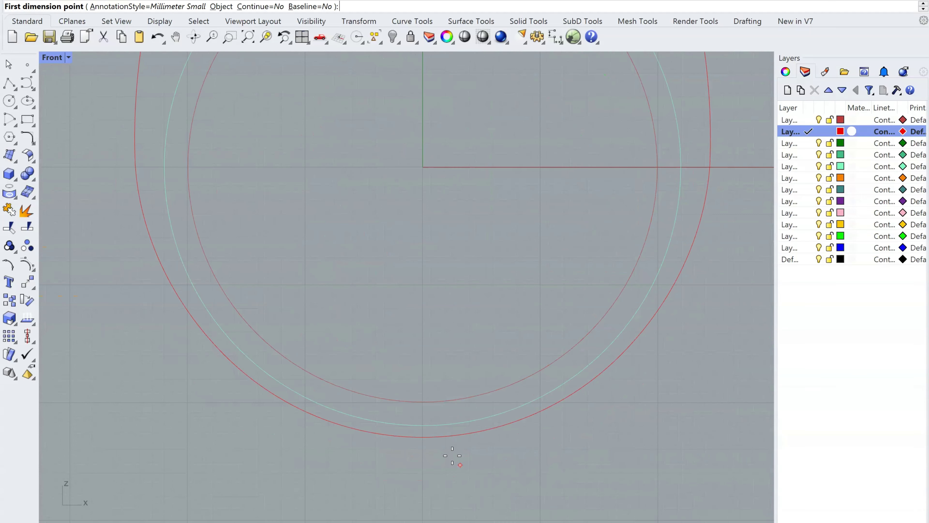
left_click(423, 401)
left_click(423, 436)
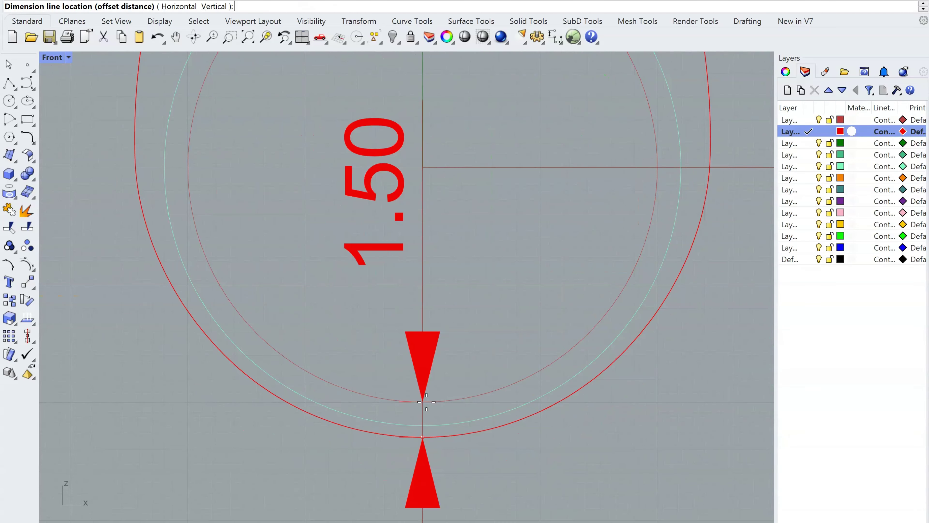
left_click(523, 296)
scroll(463, 347, "down", 5)
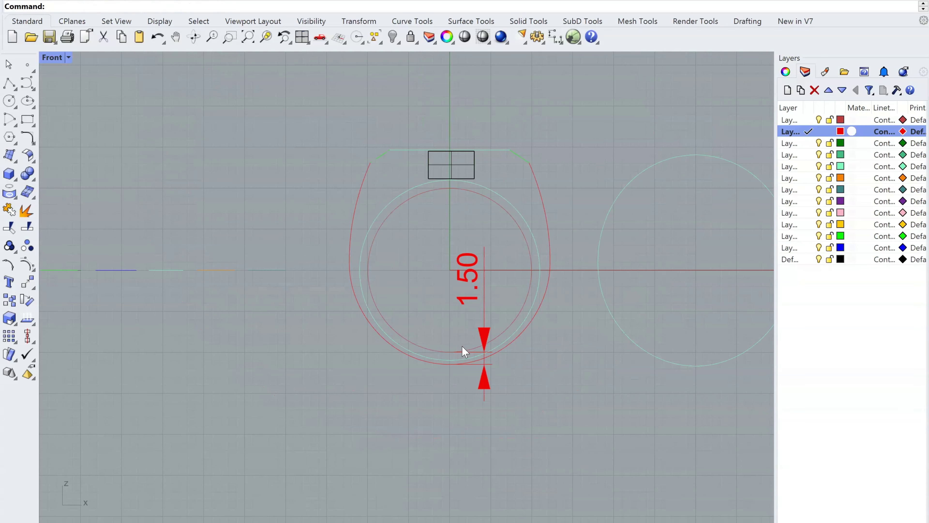
left_click(474, 286)
key("Delete")
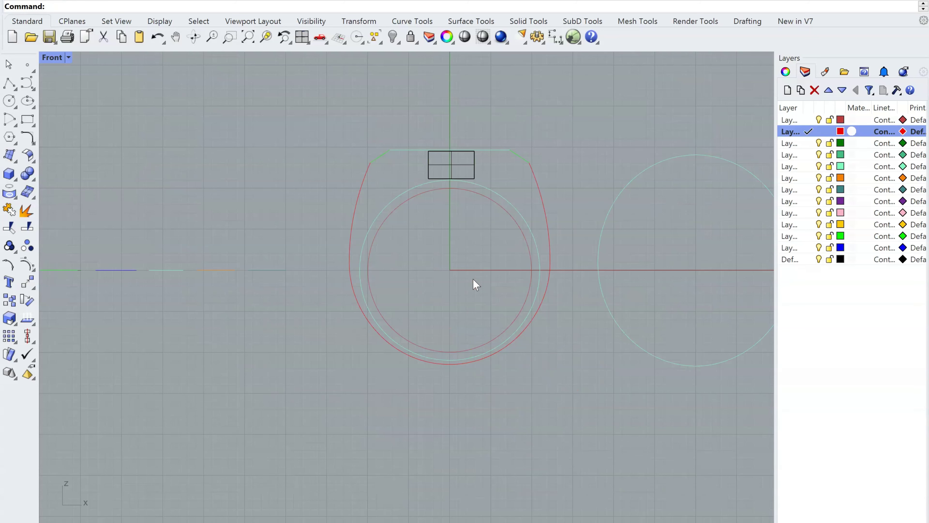
Undo the recent edits back to before the outline's lower control points were moved up and the old lower arc was removed.
scroll(459, 317, "up", 5)
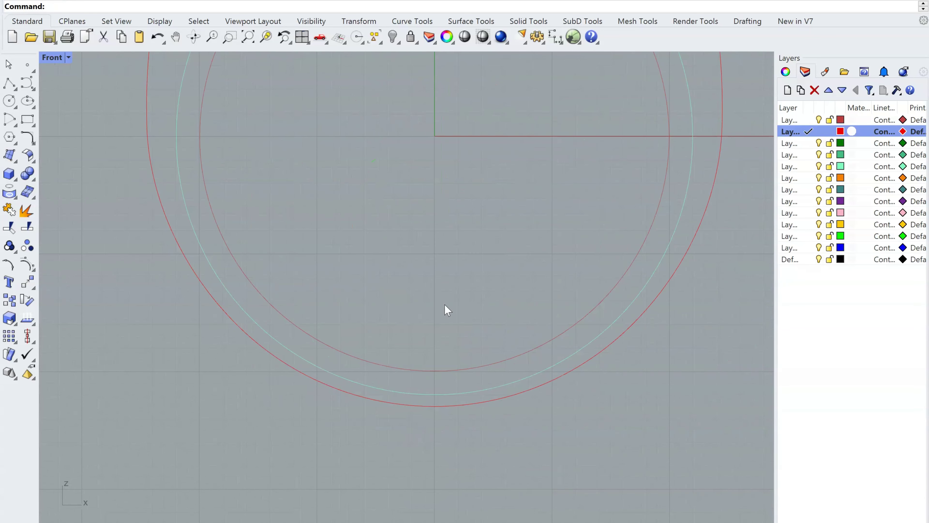
key("ctrl+z")
key("ctrl+y")
key("ctrl+z")
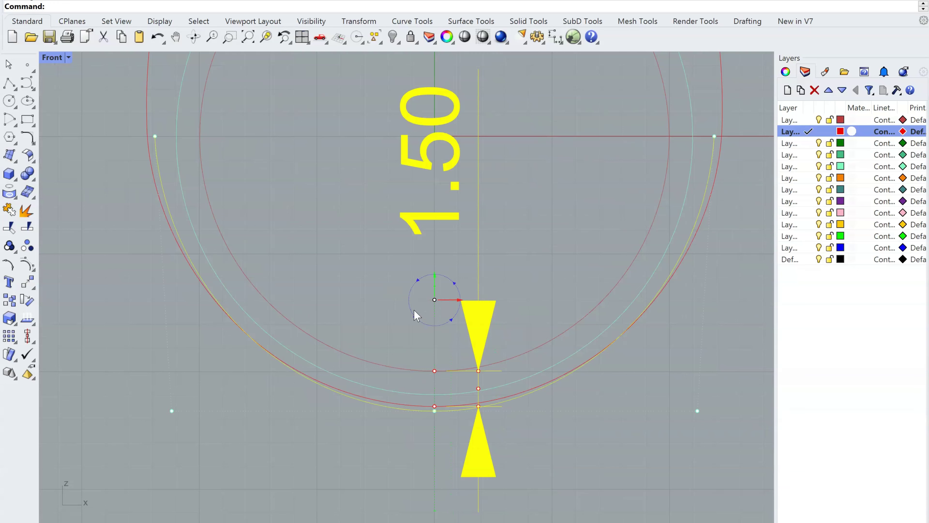
left_click(547, 279)
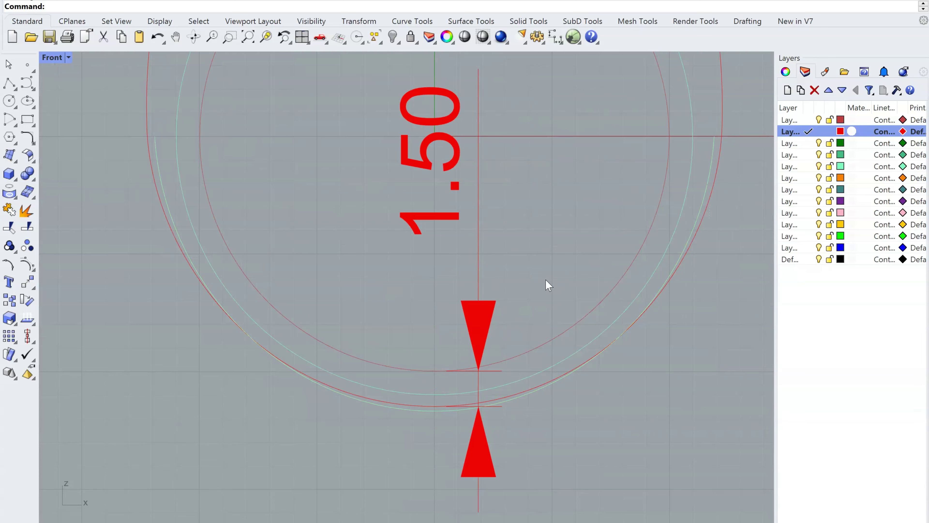
key("ctrl+z")
scroll(531, 407, "up", 5)
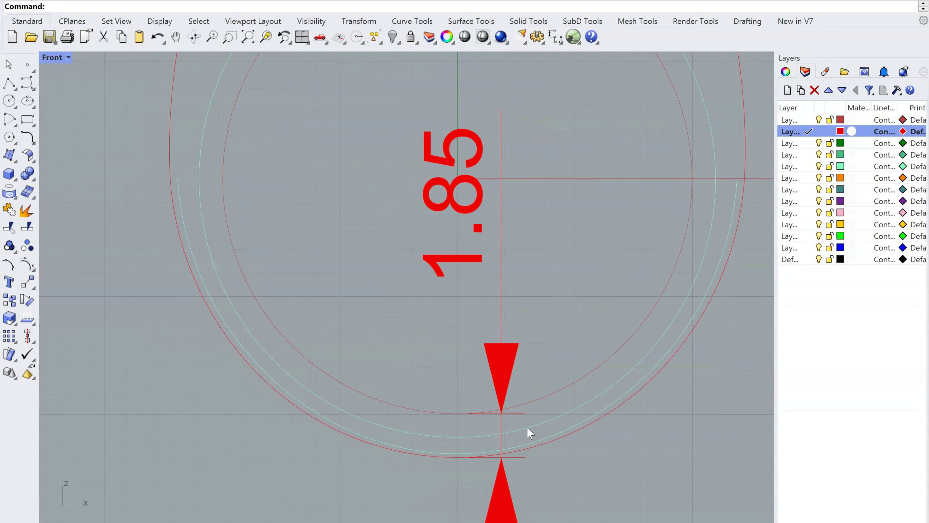
Measure the vertical distance from the inner circle to the old teal lower arc at the bottom of the band.
right_click_drag(434, 442, 507, 425)
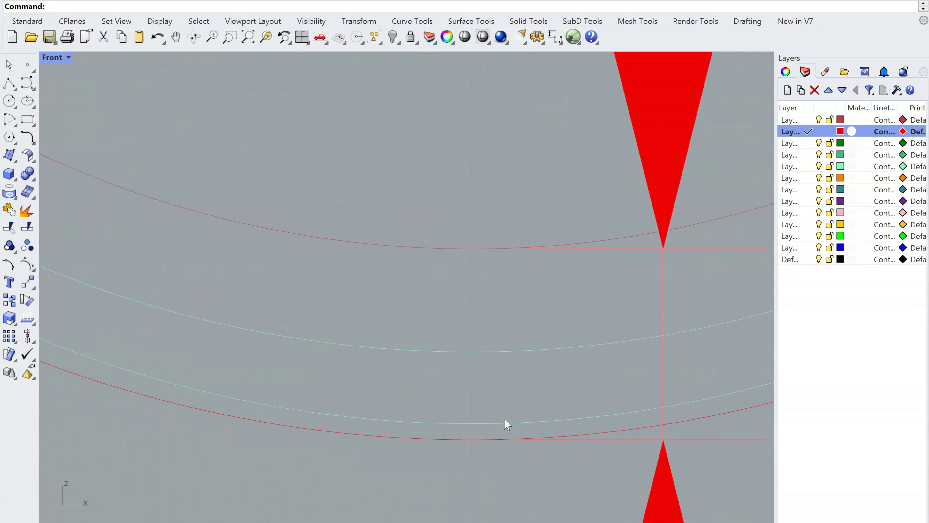
right_click(504, 419)
left_click(471, 249)
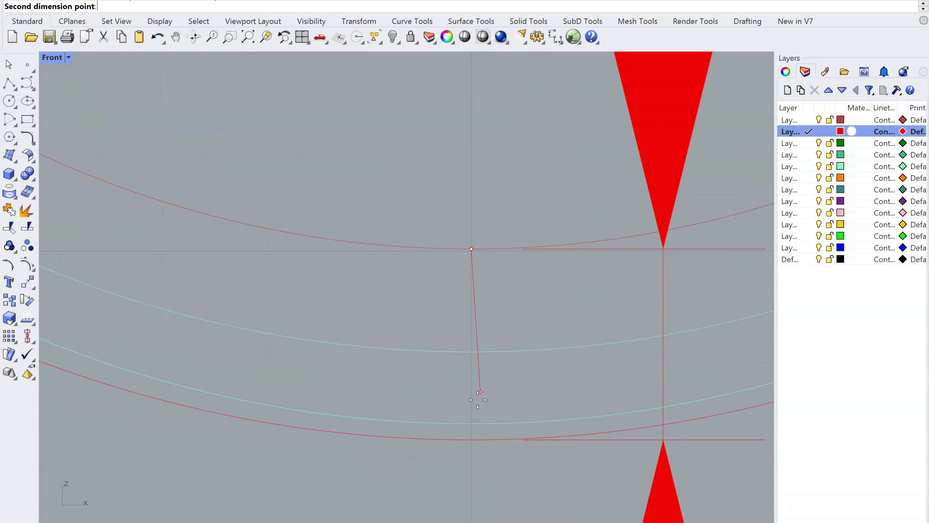
left_click(470, 424)
scroll(470, 424, "down", 3)
scroll(470, 424, "down", 14)
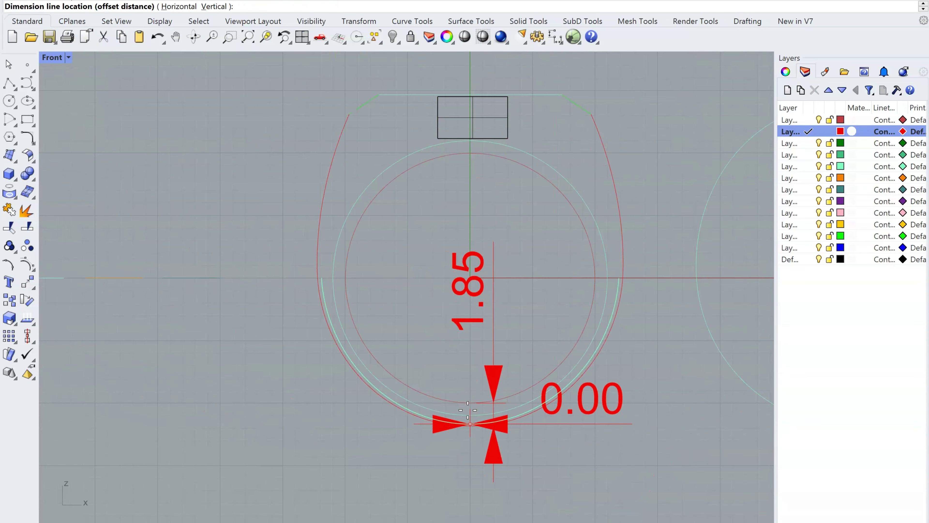
left_click(439, 329)
Delete both thickness dimensions at the bottom of the band.
scroll(458, 315, "up", 4)
right_click_drag(486, 339, 525, 270)
left_click(499, 214)
key("Delete")
left_click(398, 224)
key("Delete")
Move the red outline's seven lower control points up together to the old teal arc's lowest point, about 1.70 mm below the inner circle.
scroll(458, 433, "up", 5)
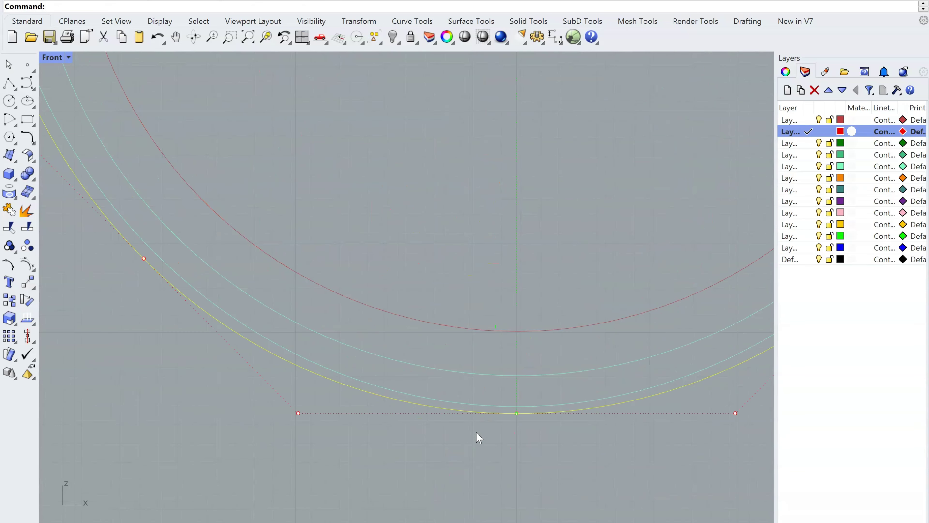
scroll(476, 432, "down", 5)
scroll(513, 437, "up", 3)
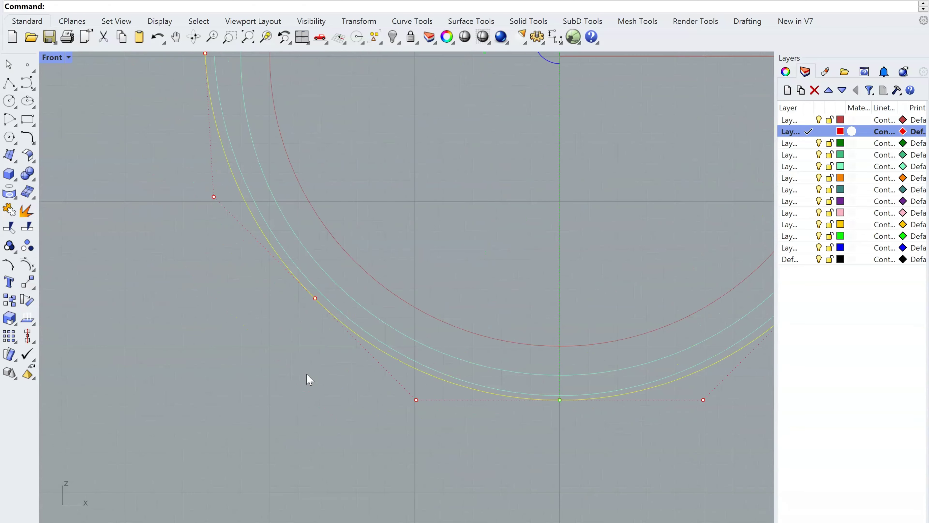
left_click(214, 197)
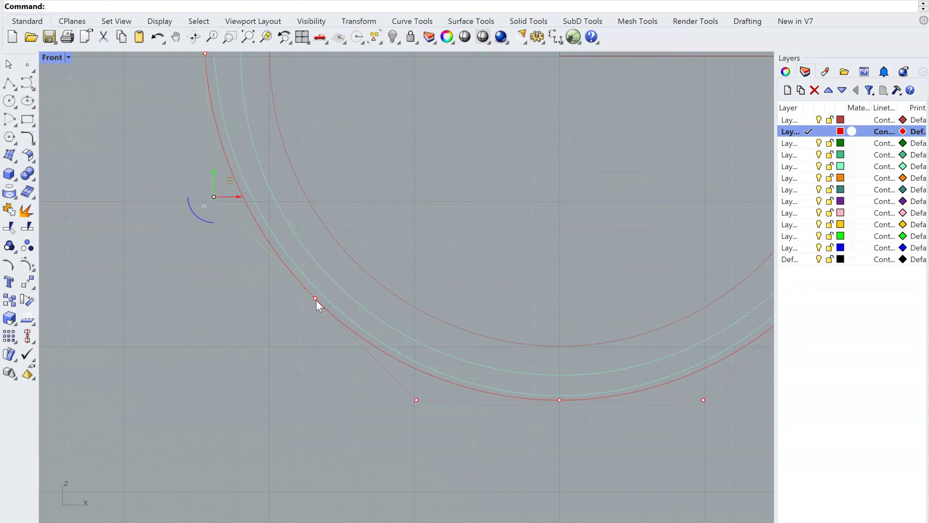
left_click(315, 299, "shift")
left_click(416, 400, "shift")
left_click(560, 400, "shift")
left_click(704, 400, "shift")
scroll(575, 429, "down", 3)
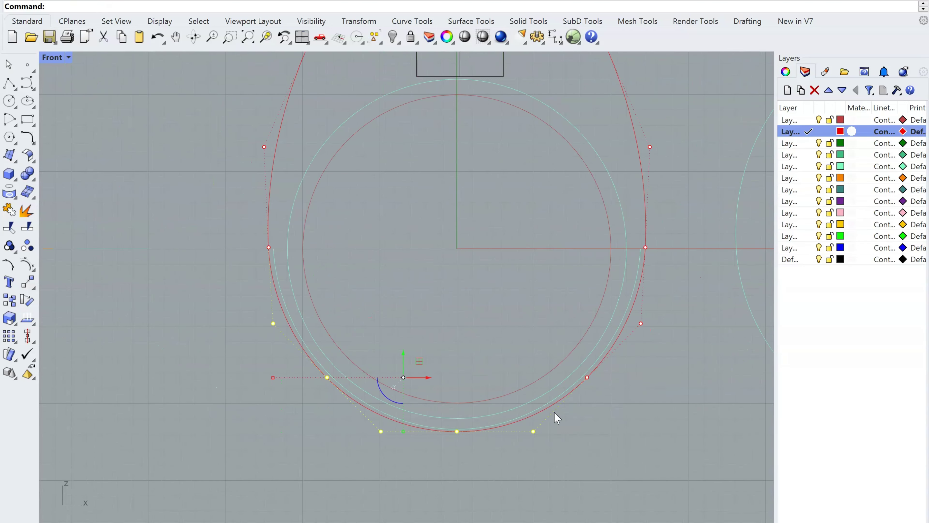
scroll(586, 388, "up", 3)
left_click(595, 370, "shift")
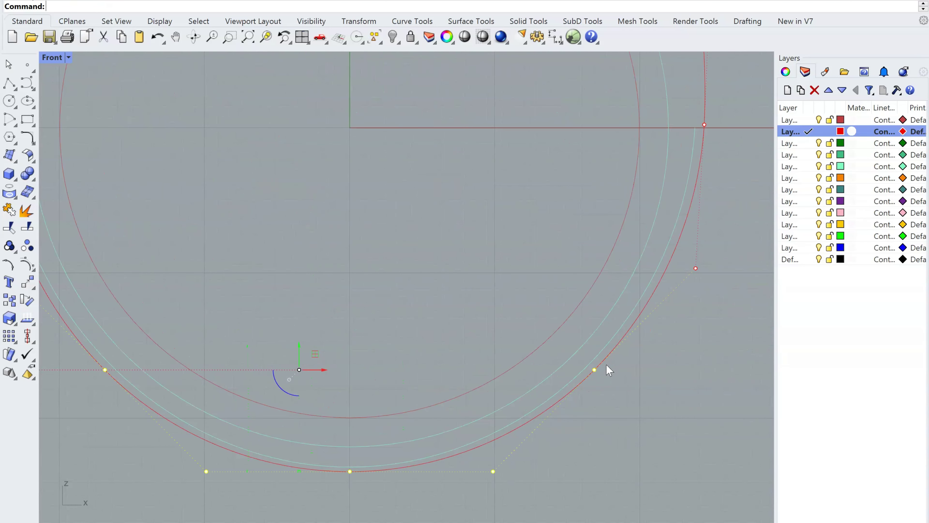
left_click(696, 268, "shift")
scroll(575, 296, "down", 2)
scroll(439, 377, "up", 5)
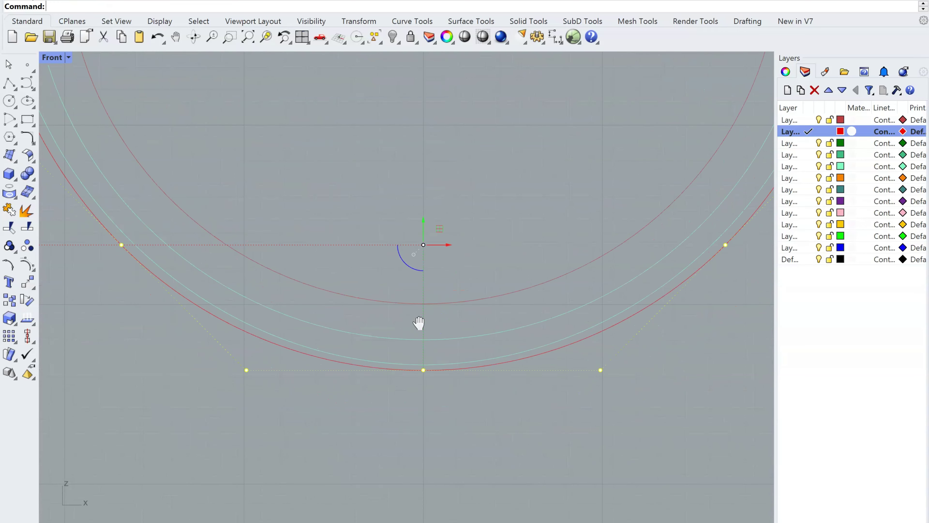
right_click_drag(415, 244, 410, 214)
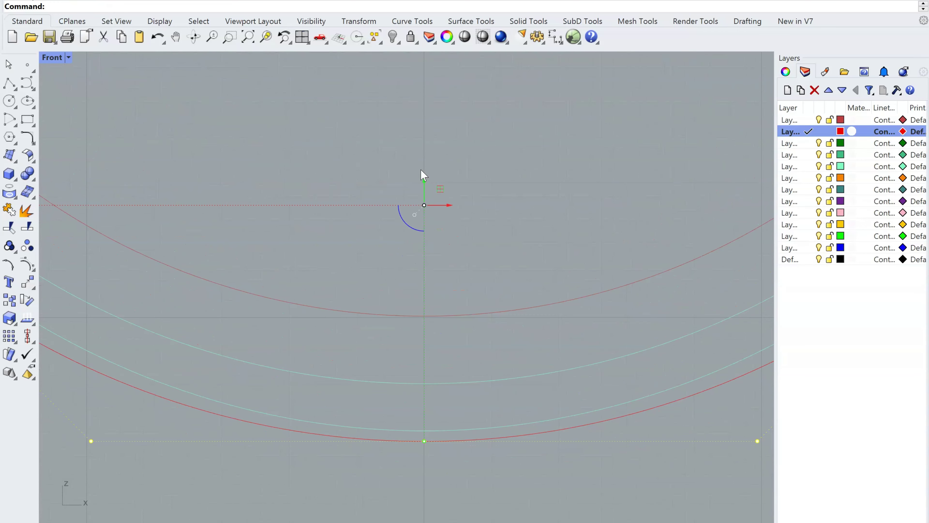
left_click_drag(424, 185, 427, 175)
scroll(371, 388, "down", 12)
key("Escape")
key("Escape")
Compare the adjusted outline with the old teal lower arc and delete that arc.
scroll(383, 431, "up", 8)
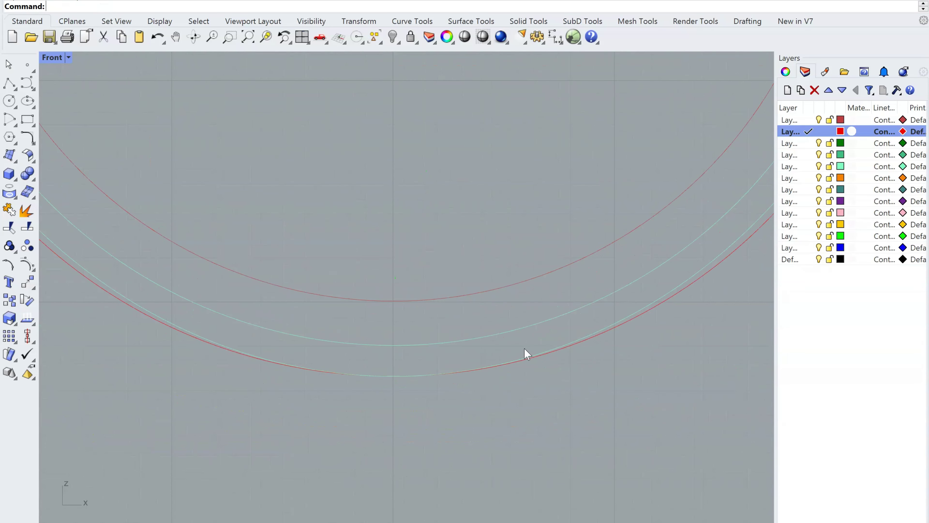
scroll(629, 249, "down", 4)
scroll(701, 252, "up", 6)
left_click(727, 275)
scroll(555, 369, "down", 3)
scroll(414, 449, "up", 5)
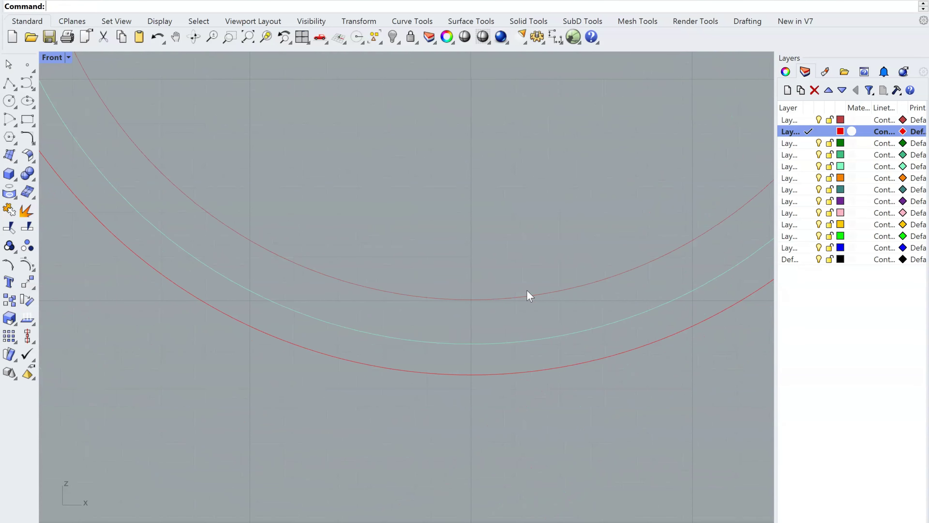
Check the band's bottom thickness with a vertical dimension from the inner circle to the red outline, and delete the dimension.
right_click(591, 300)
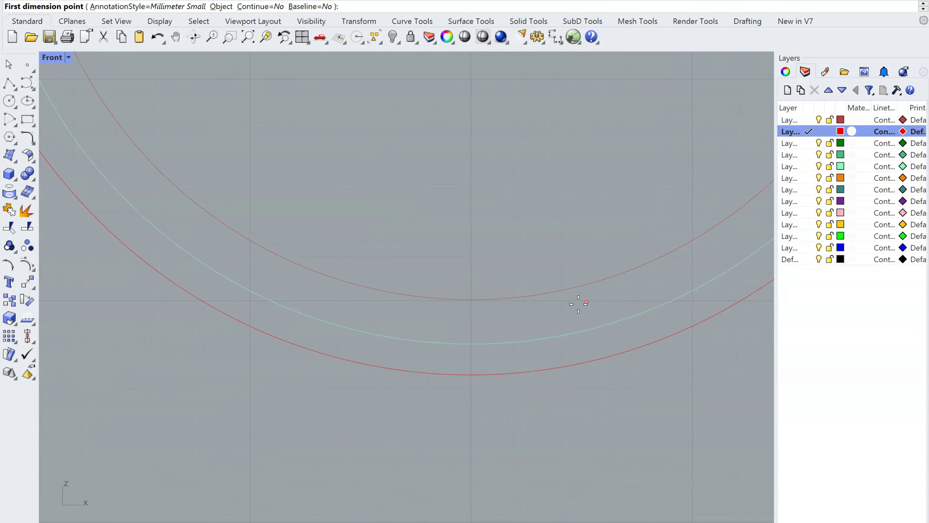
left_click(472, 300)
left_click(472, 374)
scroll(481, 396, "down", 4)
scroll(480, 396, "down", 5)
left_click(496, 288)
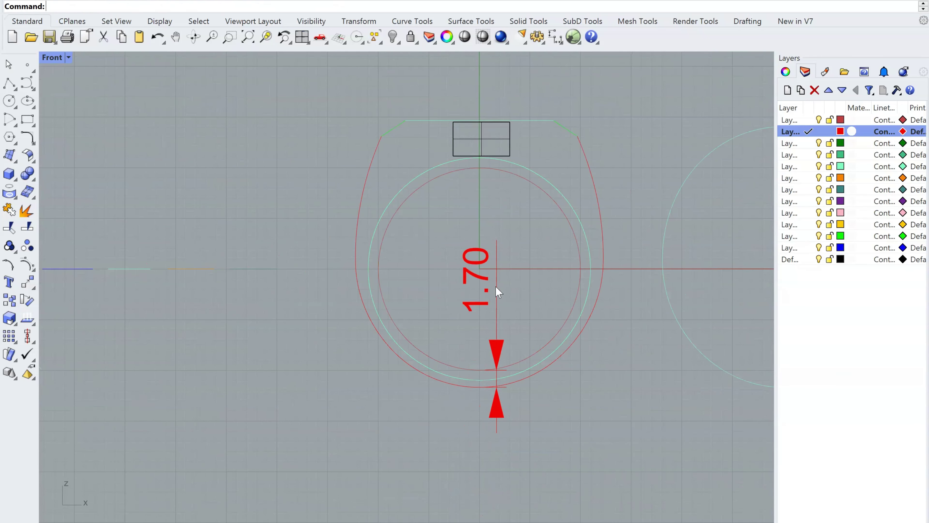
scroll(481, 251, "up", 3)
left_click(479, 222)
key("Delete")
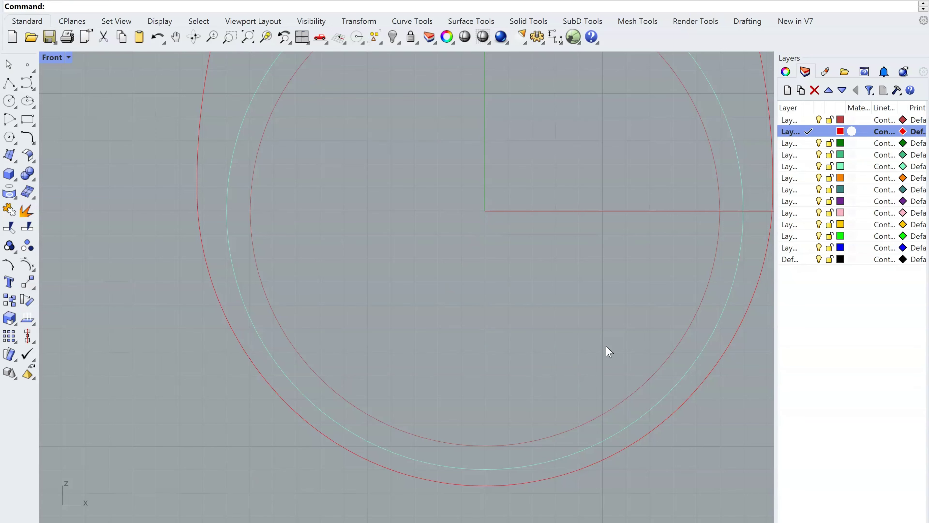
Examine how the rectangular block sits under the flat top line and how the green corner lines meet the red shoulder curves.
scroll(576, 384, "down", 5)
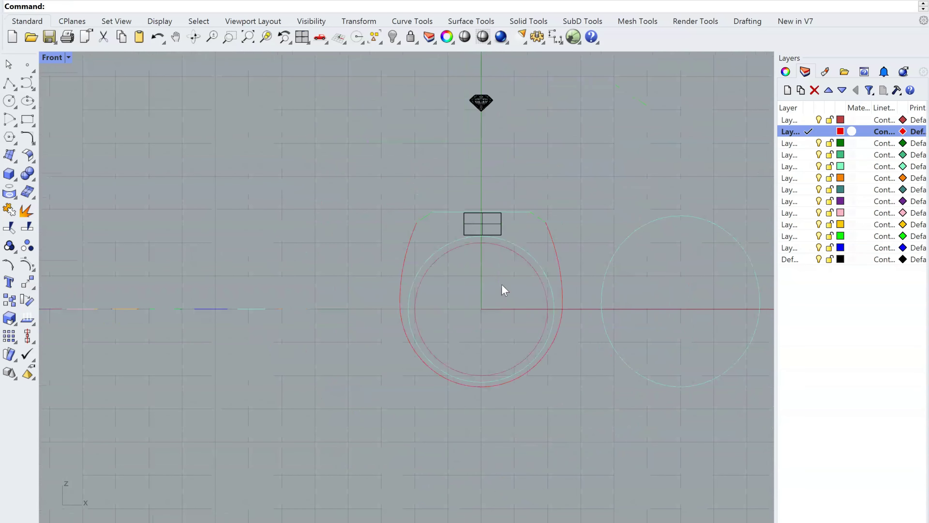
scroll(502, 285, "up", 2)
scroll(487, 197, "up", 5)
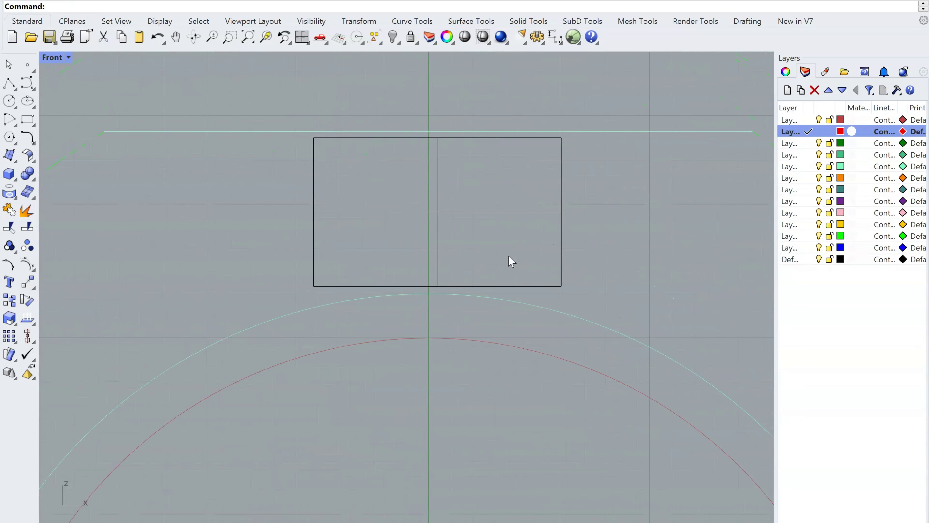
scroll(467, 217, "down", 4)
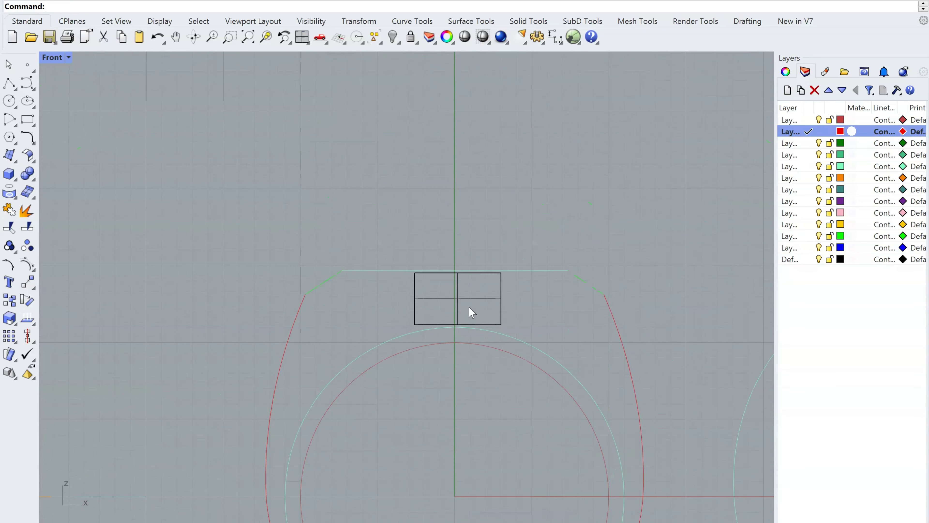
scroll(470, 336, "up", 10)
right_click_drag(512, 391, 463, 237)
scroll(455, 221, "down", 8)
right_click_drag(517, 172, 540, 222)
scroll(591, 235, "up", 8)
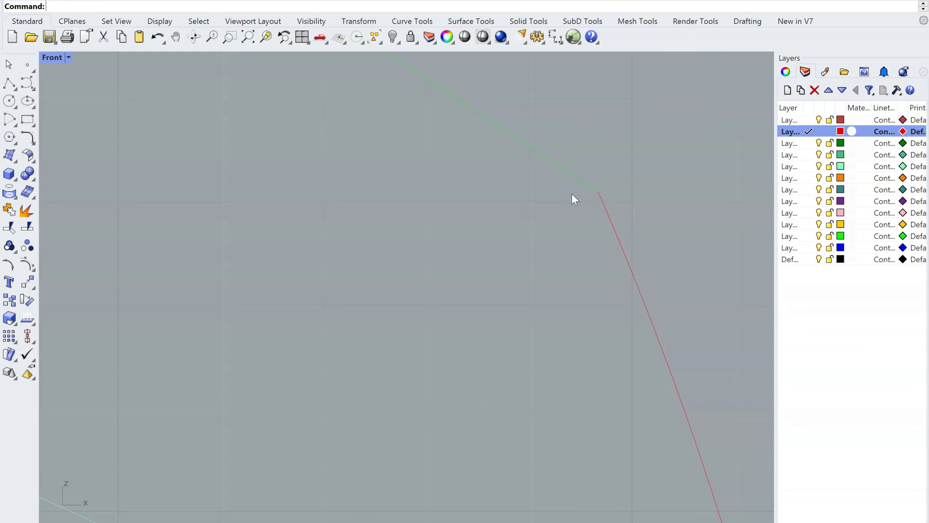
scroll(572, 201, "down", 8)
right_click_drag(475, 235, 609, 218)
scroll(610, 223, "up", 1)
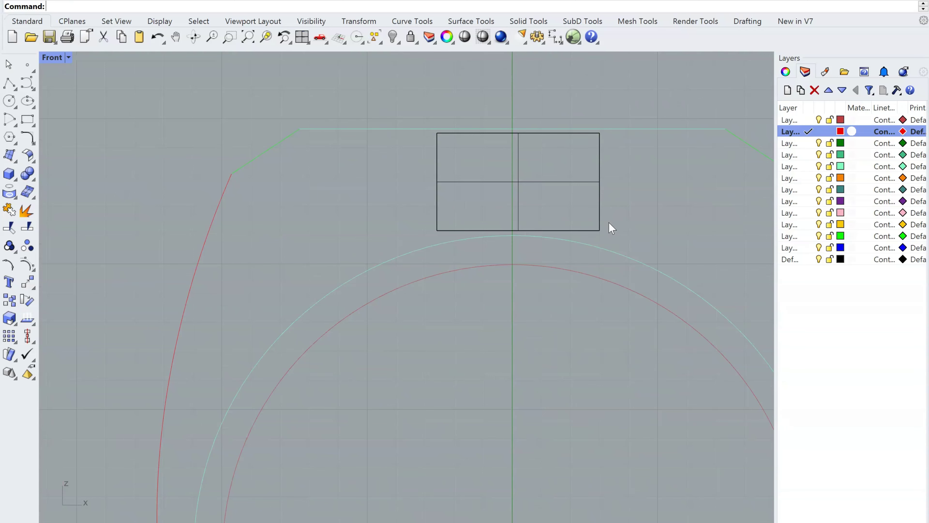
scroll(518, 270, "down", 5)
scroll(519, 272, "up", 4)
right_click_drag(522, 265, 471, 286)
scroll(518, 244, "down", 2)
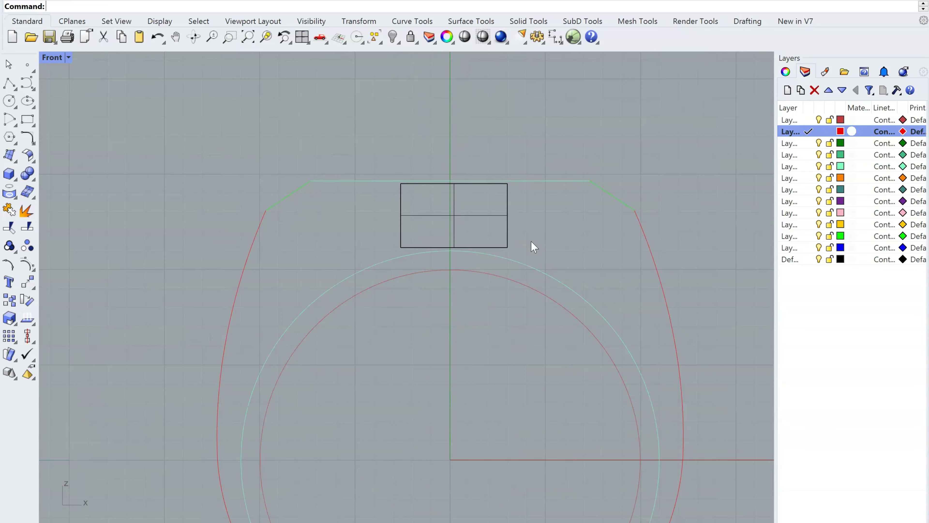
scroll(512, 223, "up", 3)
right_click_drag(509, 231, 531, 265)
scroll(555, 219, "down", 2)
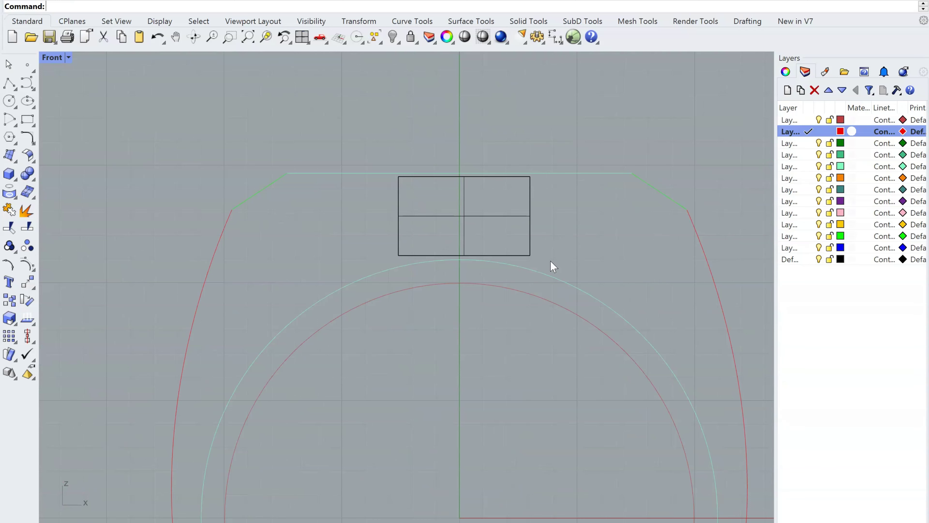
Inspect the gap between the rectangular block and the teal circle above the finger hole.
scroll(567, 208, "down", 8)
right_click_drag(545, 302, 501, 267)
scroll(555, 283, "up", 4)
scroll(433, 172, "up", 4)
right_click_drag(433, 172, 445, 272)
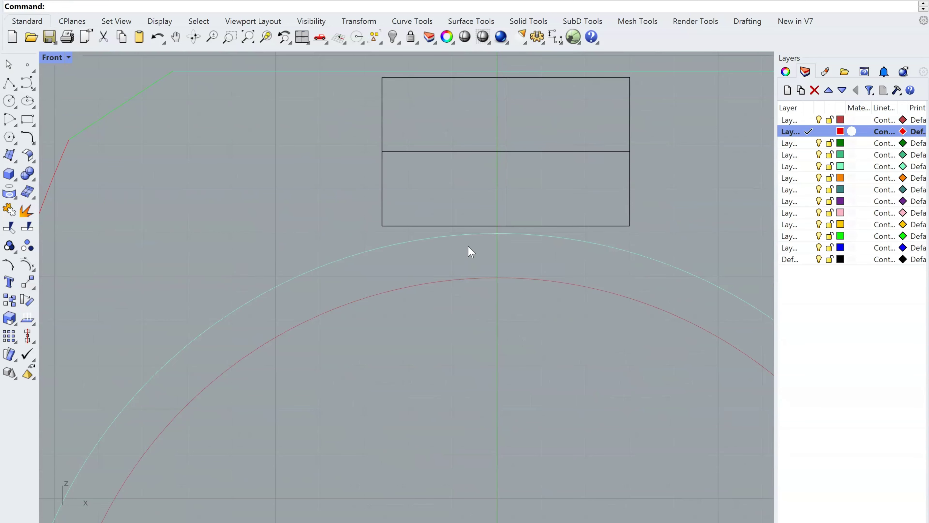
scroll(469, 251, "up", 2)
left_click(449, 233)
right_click_drag(471, 257, 492, 248)
key("Escape")
scroll(503, 256, "down", 8)
right_click_drag(579, 331, 475, 338)
scroll(507, 267, "down", 1)
right_click_drag(508, 270, 555, 256)
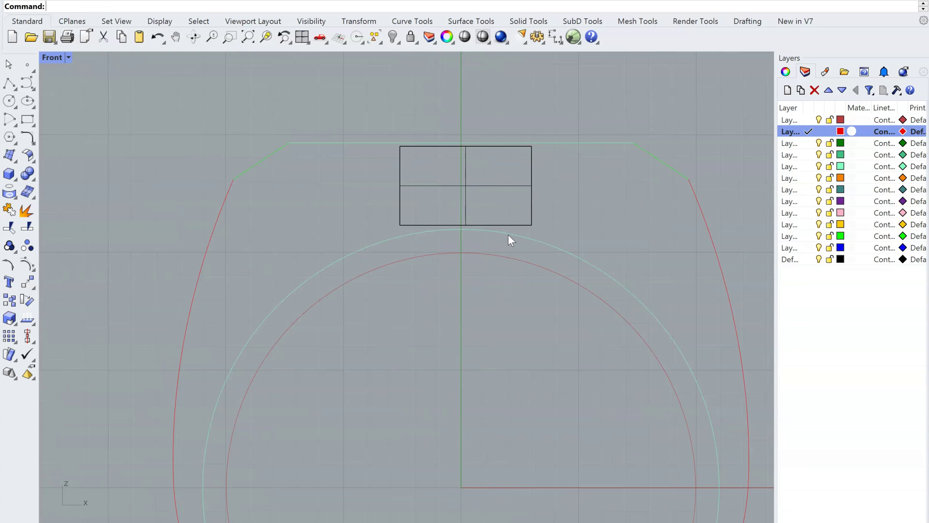
Join the red outline with the flat top line and the two green corner lines into one closed curve.
key("ctrl+j")
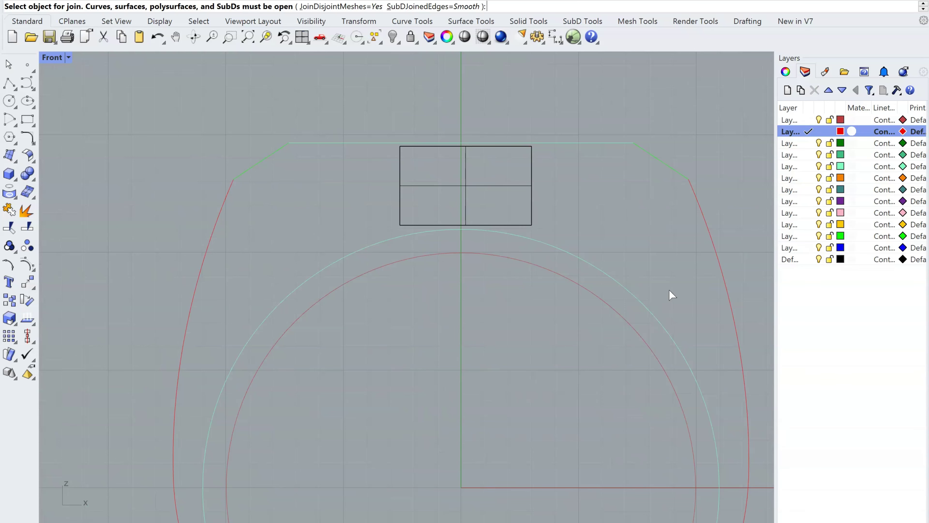
left_click(719, 263)
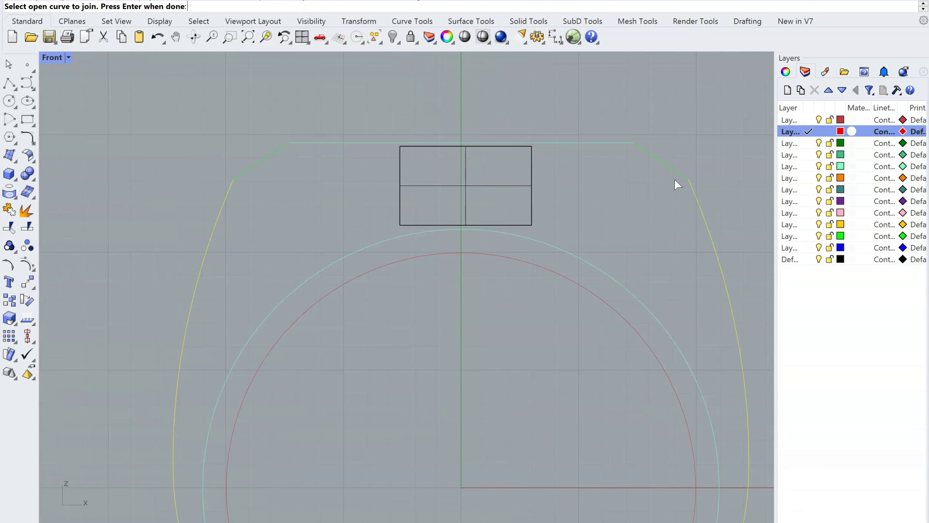
left_click(603, 144)
left_click(261, 165)
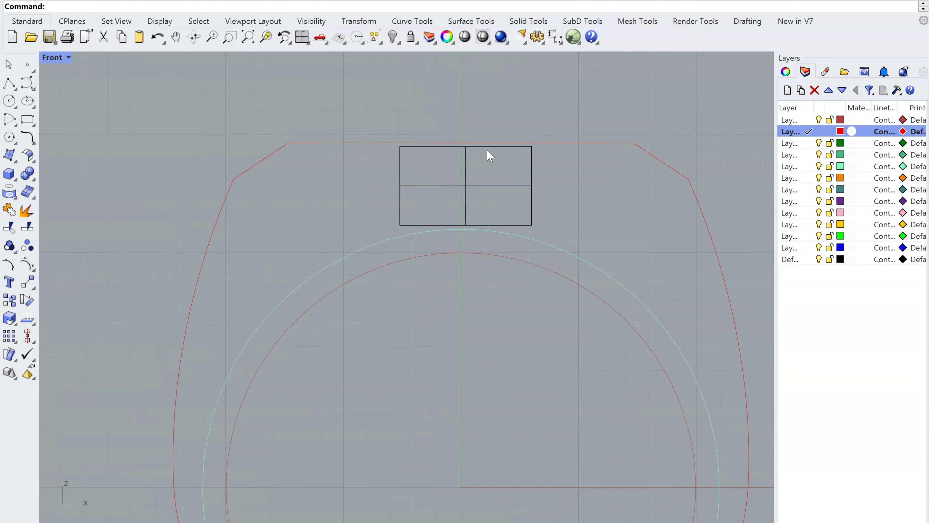
Review the joined ring outline together with the inner circles and the rectangular block.
scroll(487, 149, "down", 4)
right_click_drag(608, 362, 563, 328)
scroll(593, 258, "down", 2)
scroll(585, 266, "up", 2)
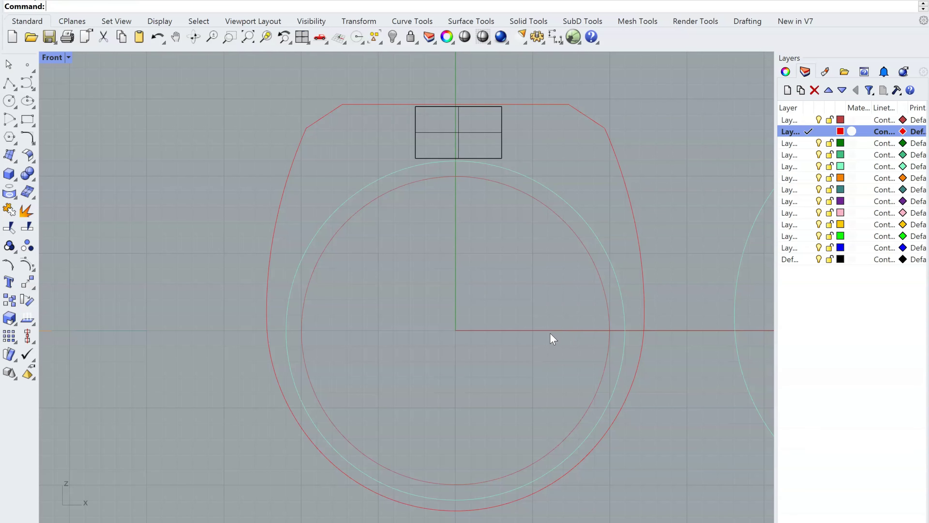
scroll(529, 260, "up", 2)
right_click_drag(529, 261, 543, 278)
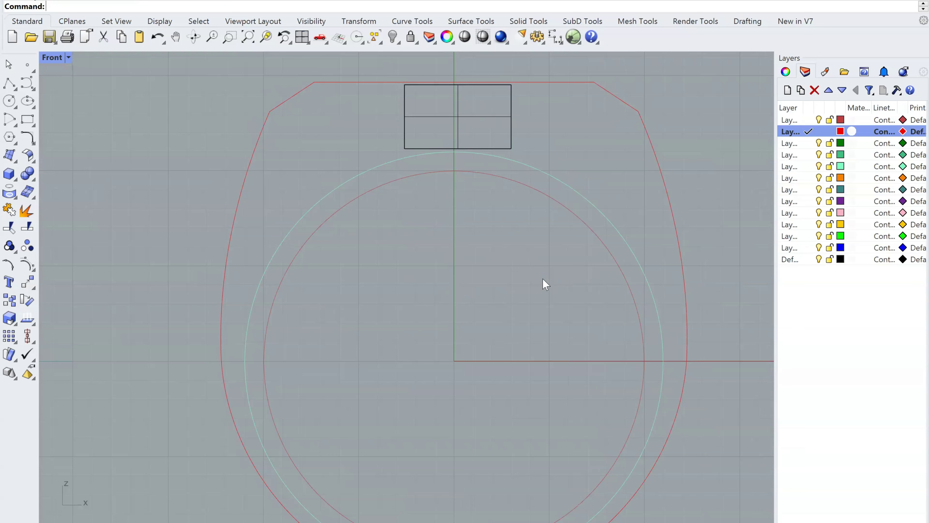
scroll(574, 216, "down", 4)
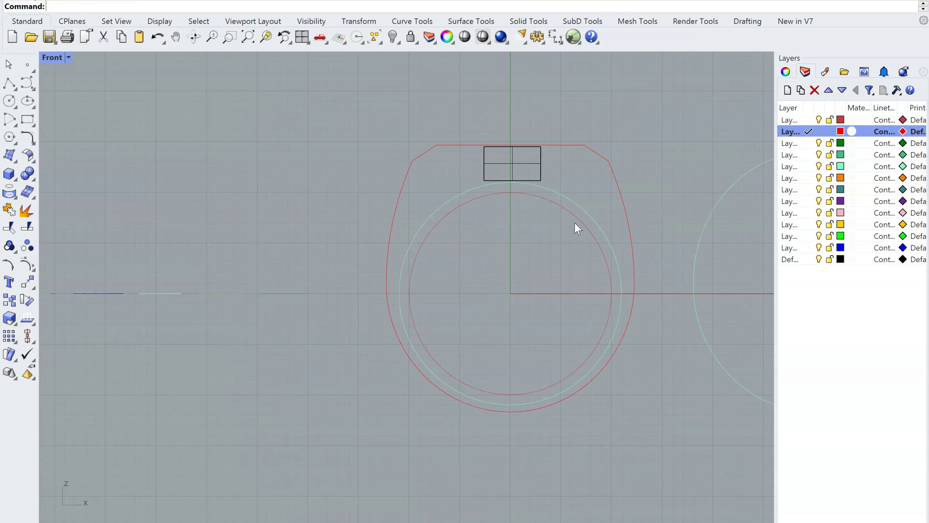
scroll(569, 262, "up", 4)
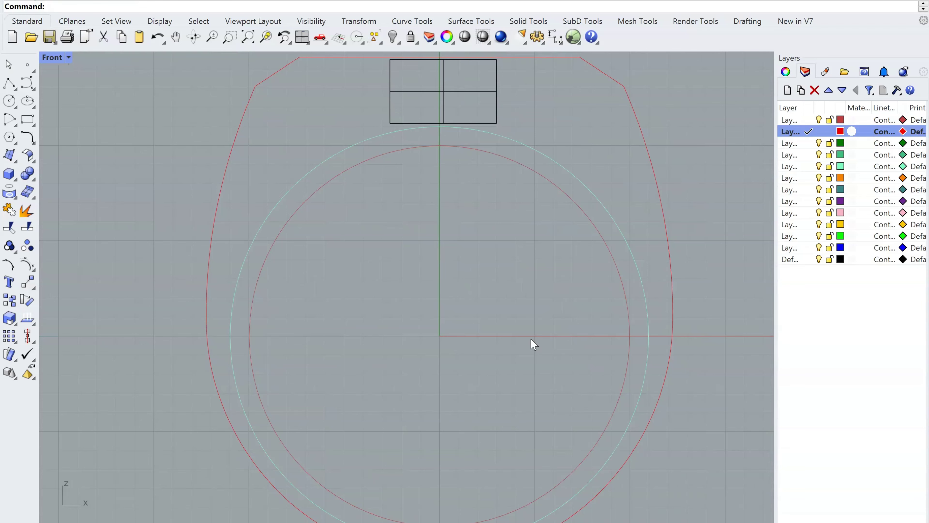
Raise the rectangular block slightly so its top edge sits just under the ring outline's flat top line.
scroll(539, 270, "down", 3)
scroll(510, 307, "up", 2)
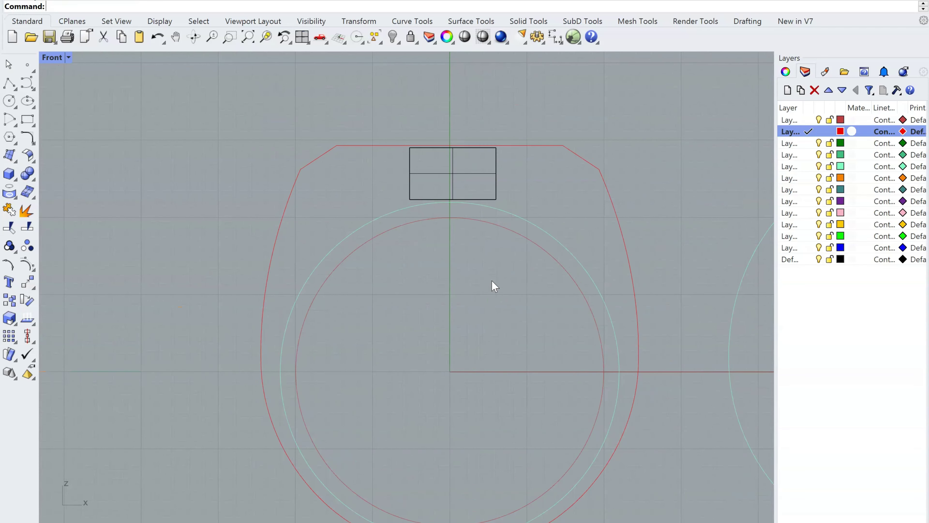
right_click_drag(448, 286, 505, 274)
scroll(505, 174, "up", 8)
right_click_drag(526, 212, 514, 248)
left_click(500, 179)
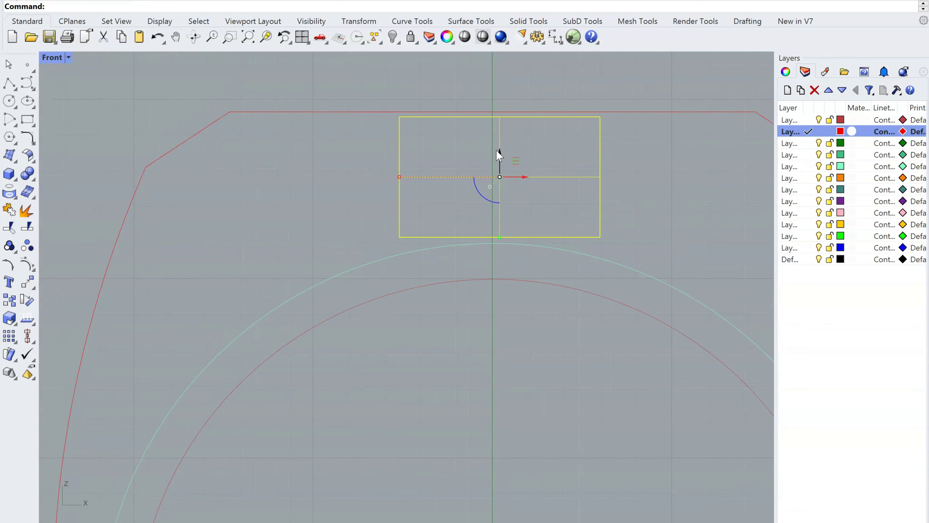
left_click_drag(497, 150, 489, 152)
scroll(497, 155, "up", 4)
right_click_drag(593, 177, 564, 221)
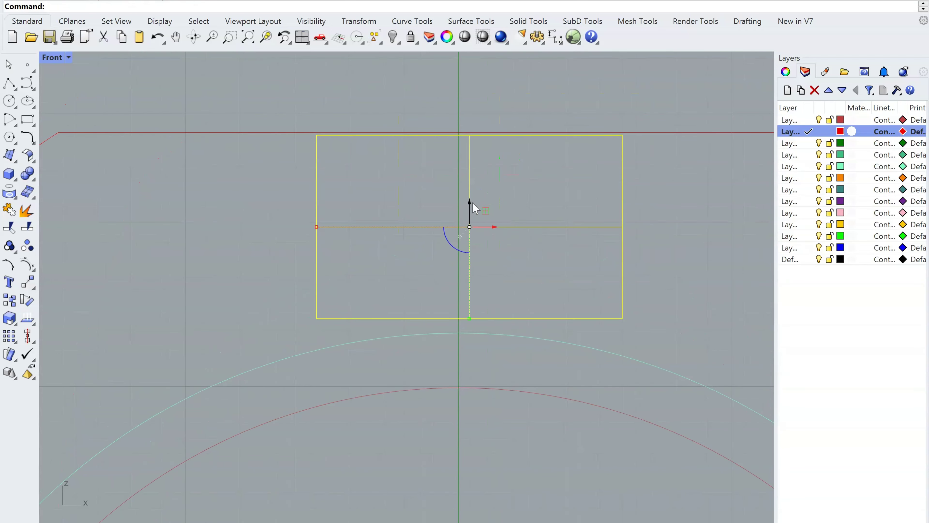
scroll(460, 199, "down", 3)
scroll(463, 199, "up", 1)
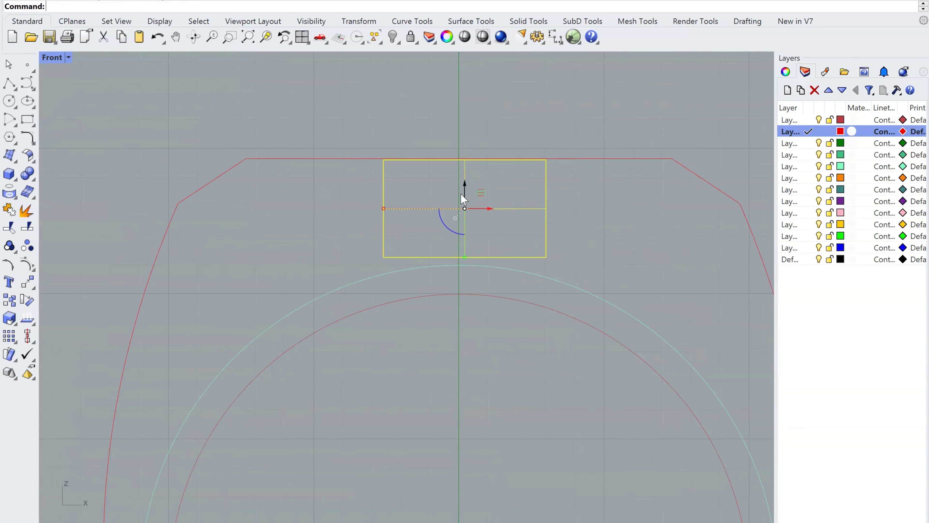
Review the raised block's placement within the whole ring outline.
scroll(460, 194, "down", 6)
scroll(479, 271, "up", 4)
right_click_drag(606, 319, 560, 295)
scroll(574, 253, "down", 2)
scroll(529, 260, "up", 2)
scroll(539, 293, "down", 1)
scroll(539, 293, "down", 2)
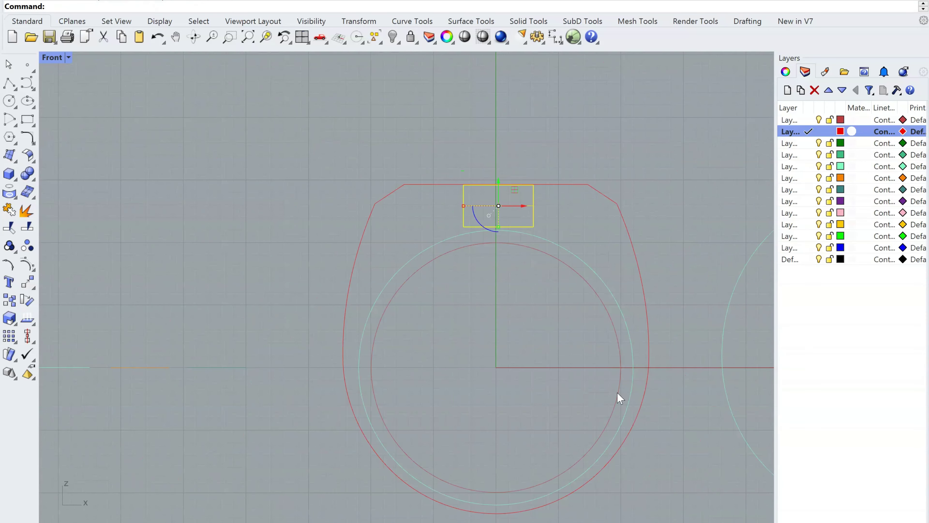
Move the separate teal oval sideways onto the ring, centring it on the vertical axis.
right_click_drag(517, 315, 417, 290)
scroll(415, 290, "down", 6)
scroll(523, 317, "up", 6)
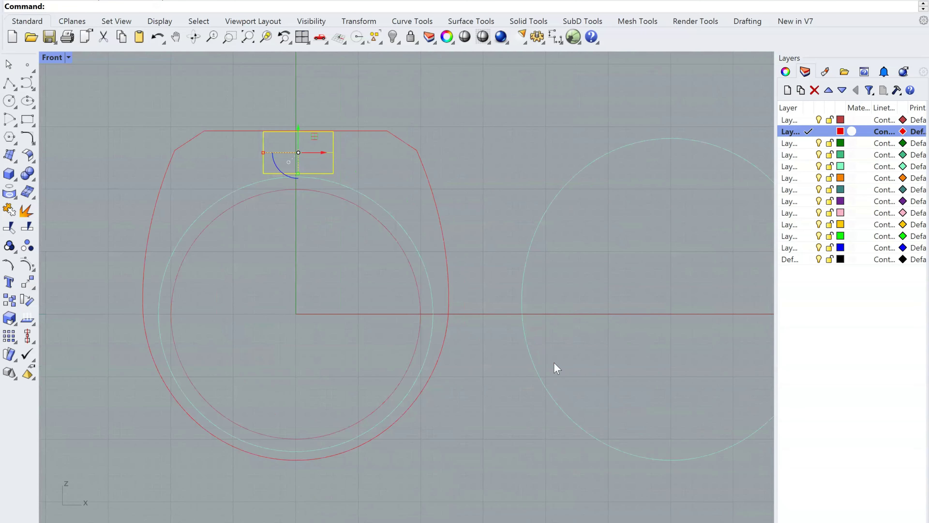
left_click(540, 386)
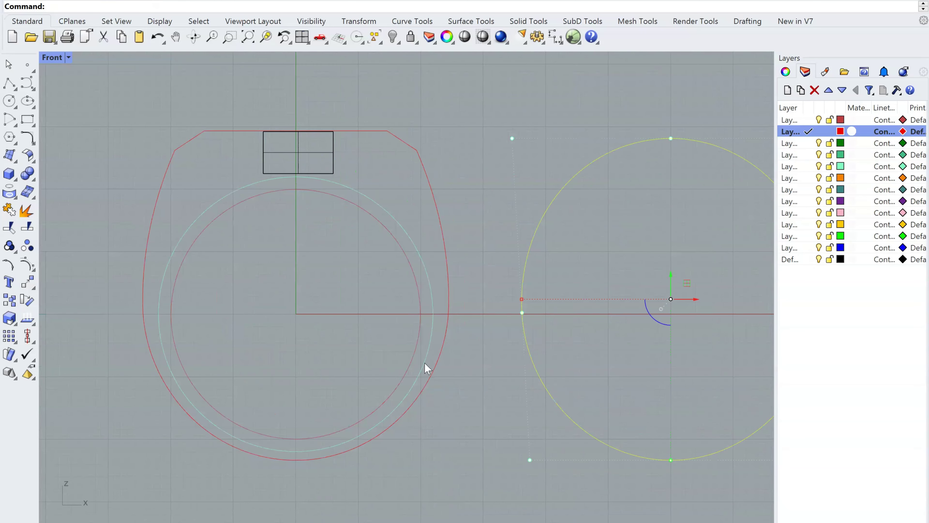
scroll(417, 329, "down", 1)
left_click_drag(642, 299, 336, 302)
left_click(563, 299)
Scale the teal oval down uniformly until its sides nearly match the teal circle around the finger hole.
scroll(352, 249, "up", 6)
right_click_drag(352, 245, 489, 253)
left_click(516, 171)
scroll(454, 242, "down", 2)
scroll(423, 254, "up", 2)
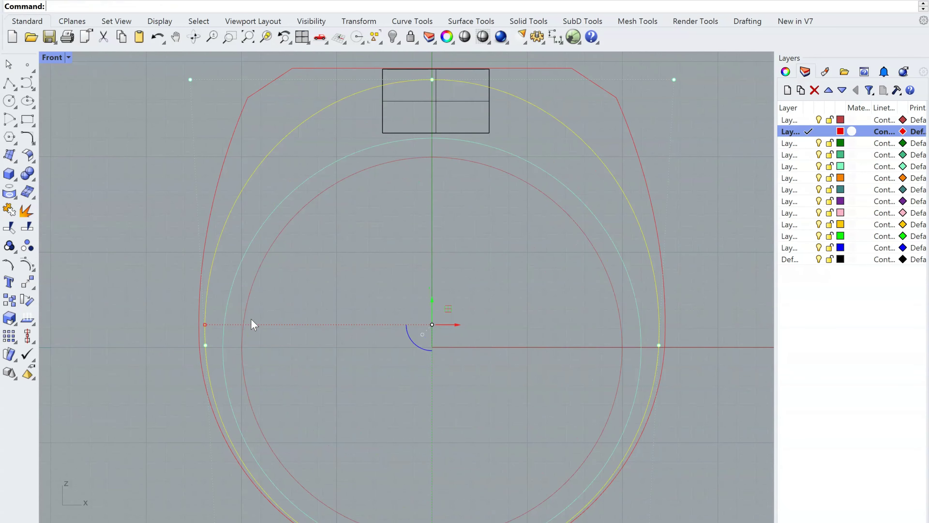
left_click_drag(205, 327, 229, 324)
left_click(468, 273)
Make the bright green layer current and put the teal circle around the finger hole on it.
right_click_drag(544, 192, 583, 219)
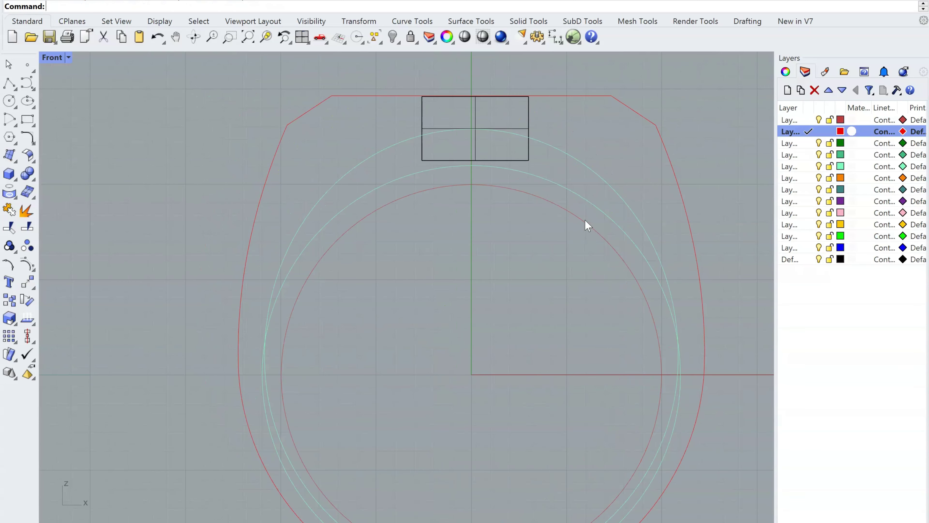
left_click(642, 250)
left_click(810, 238)
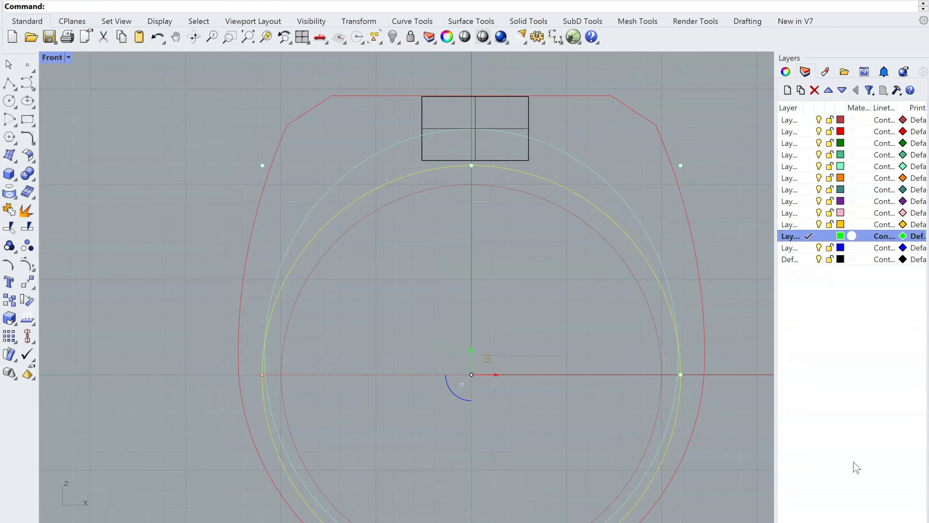
key("Escape")
right_click_drag(504, 194, 567, 253)
scroll(525, 182, "up", 6)
scroll(508, 251, "down", 5)
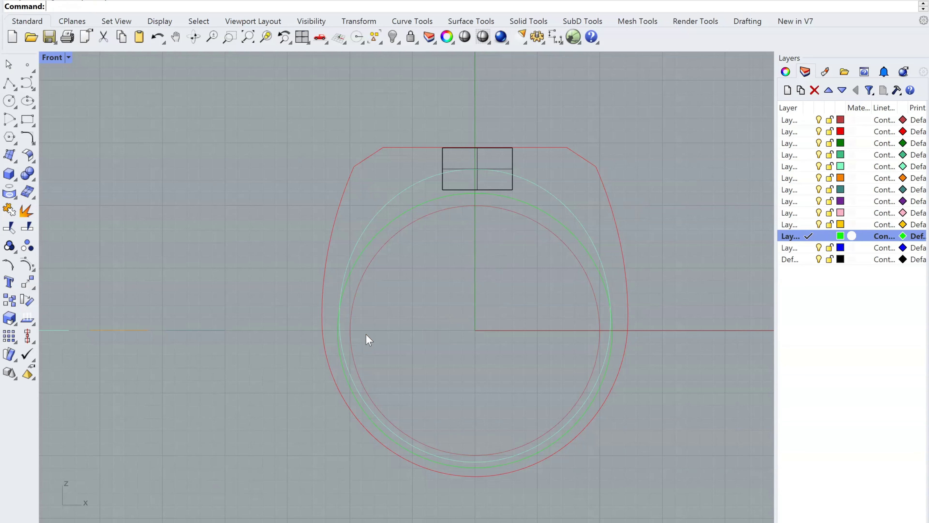
scroll(369, 340, "up", 2)
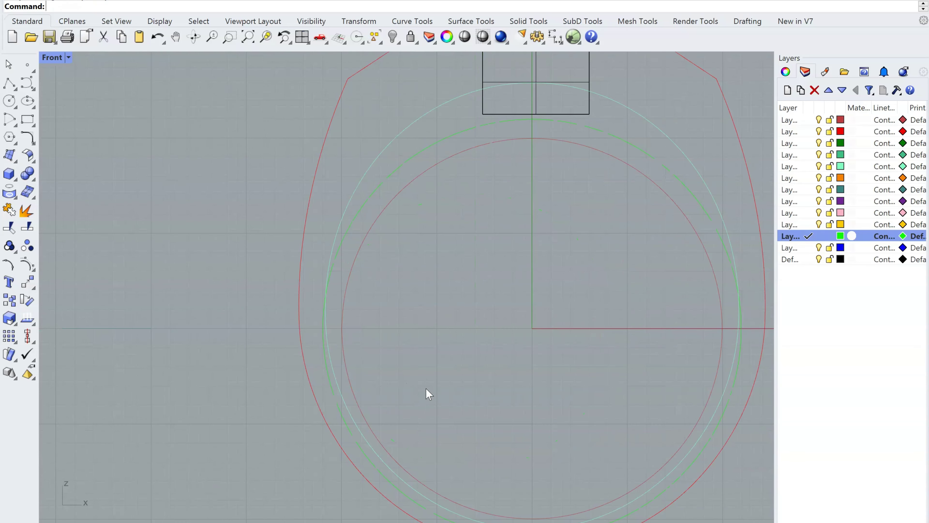
right_click_drag(447, 348, 433, 270)
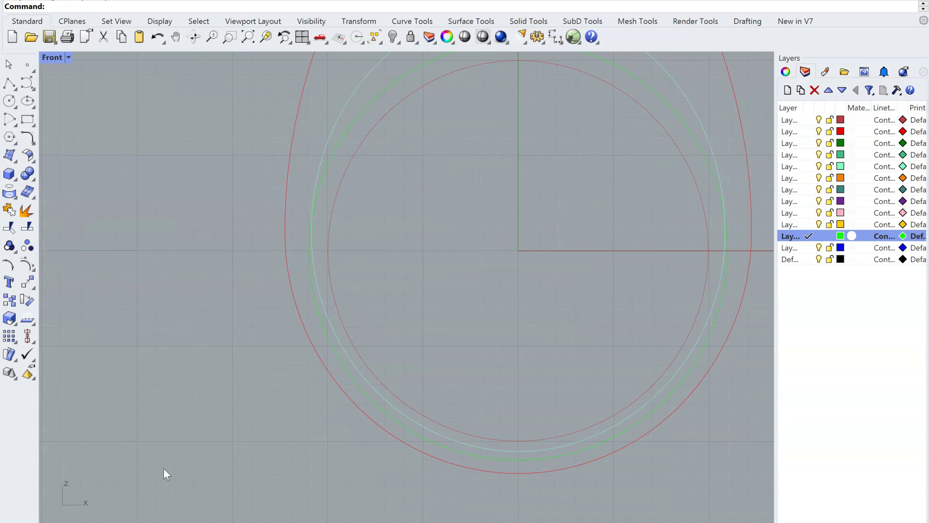
Switch to the Right view and examine the ring curves edge-on, especially the lower end of the outline.
left_click(163, 522)
scroll(423, 348, "down", 9)
scroll(421, 351, "up", 11)
right_click_drag(425, 350, 470, 300)
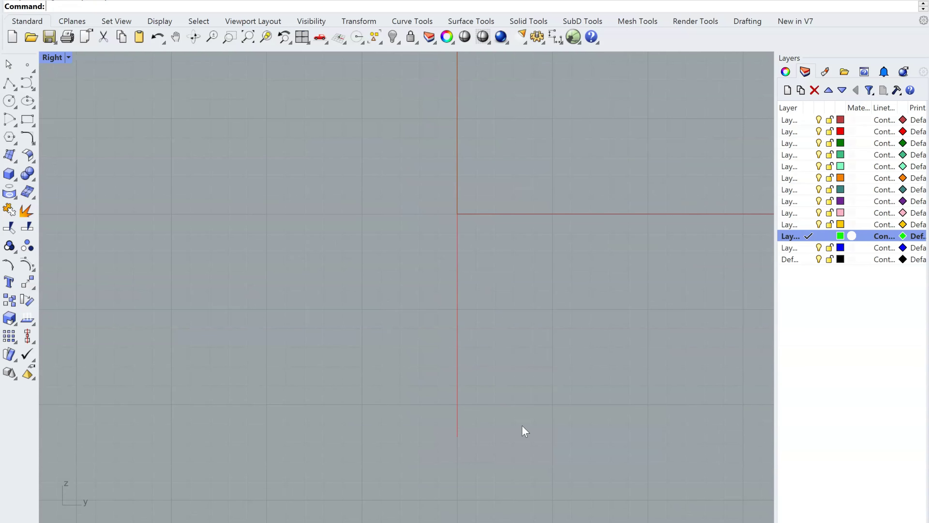
scroll(516, 416, "up", 4)
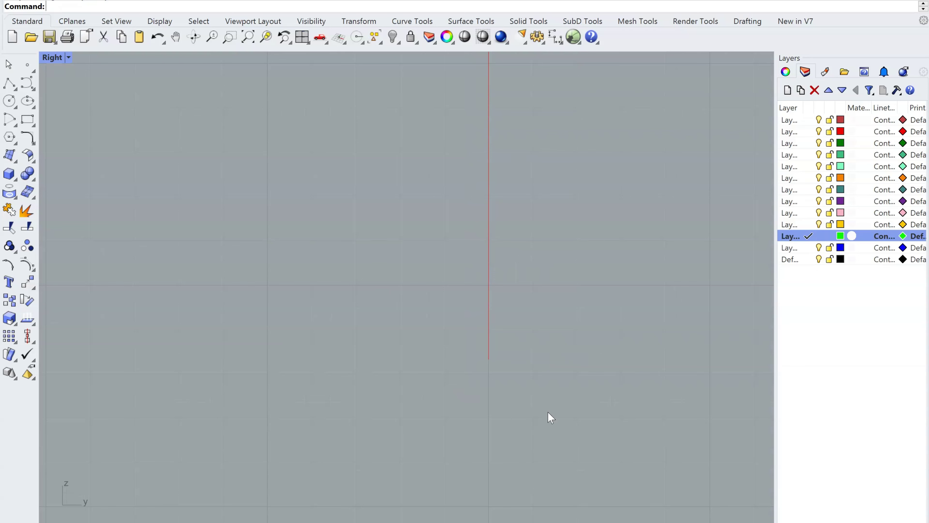
right_click_drag(593, 399, 587, 350)
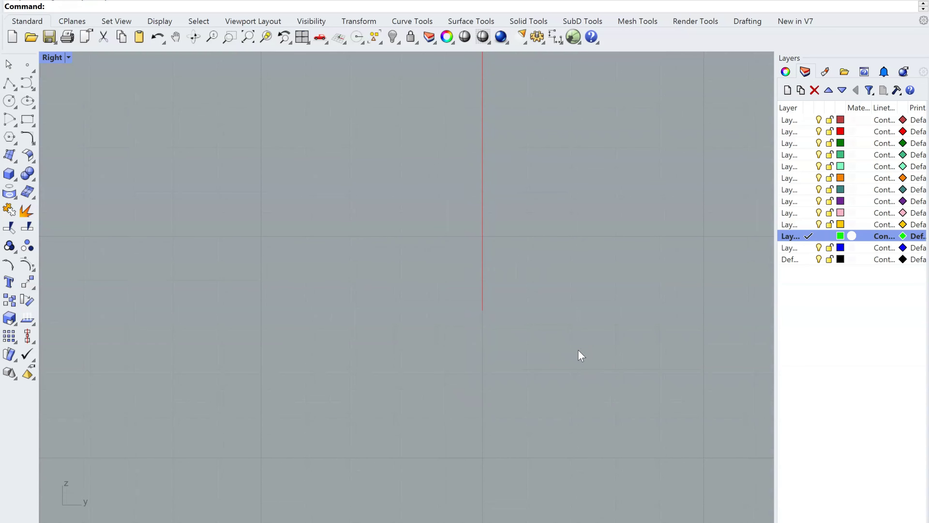
scroll(518, 369, "down", 3)
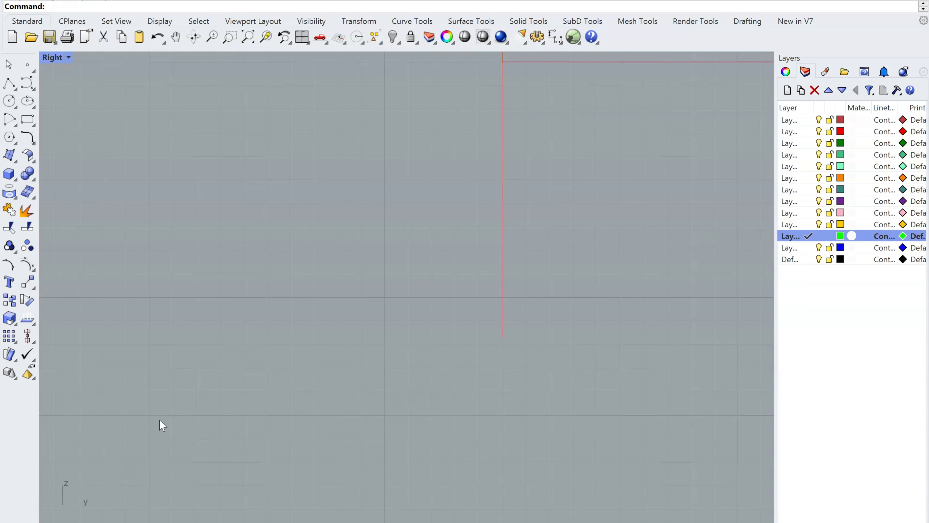
scroll(446, 332, "down", 3)
scroll(444, 243, "up", 4)
right_click_drag(467, 268, 480, 297)
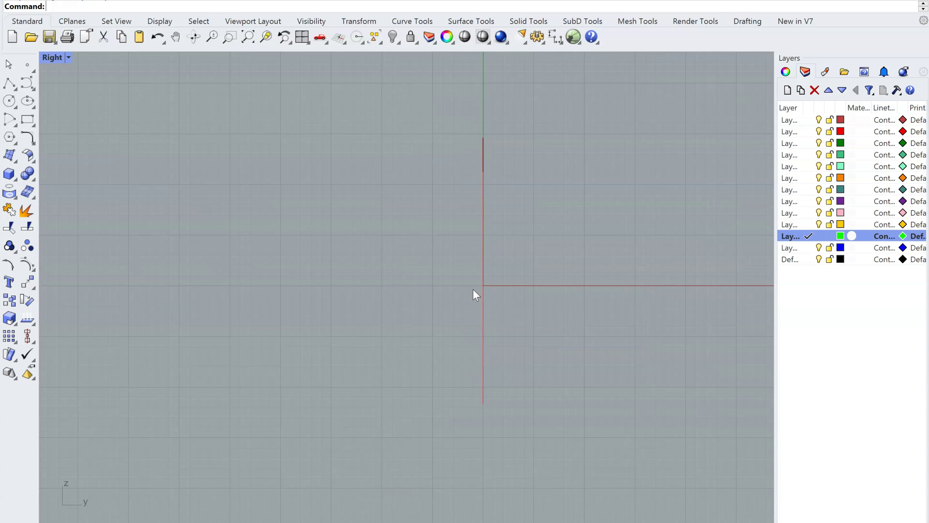
scroll(522, 307, "down", 11)
scroll(529, 313, "up", 11)
scroll(510, 322, "up", 2)
right_click_drag(520, 323, 562, 347)
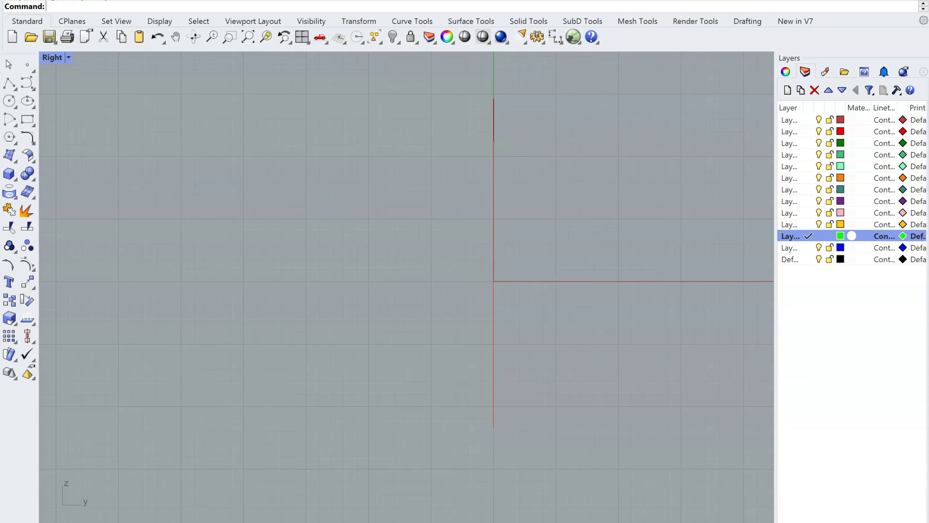
Switch to the Perspective view and inspect the ring outline, inner curves and block from several angles.
left_click(101, 520)
right_click_drag(341, 419, 548, 289)
scroll(445, 289, "up", 5)
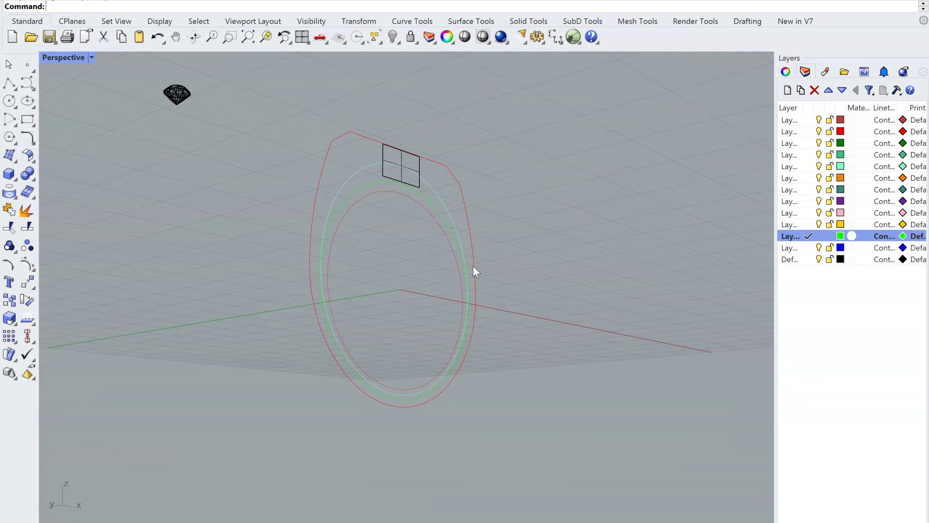
right_click_drag(427, 224, 438, 244)
scroll(432, 222, "up", 5)
scroll(398, 208, "down", 5)
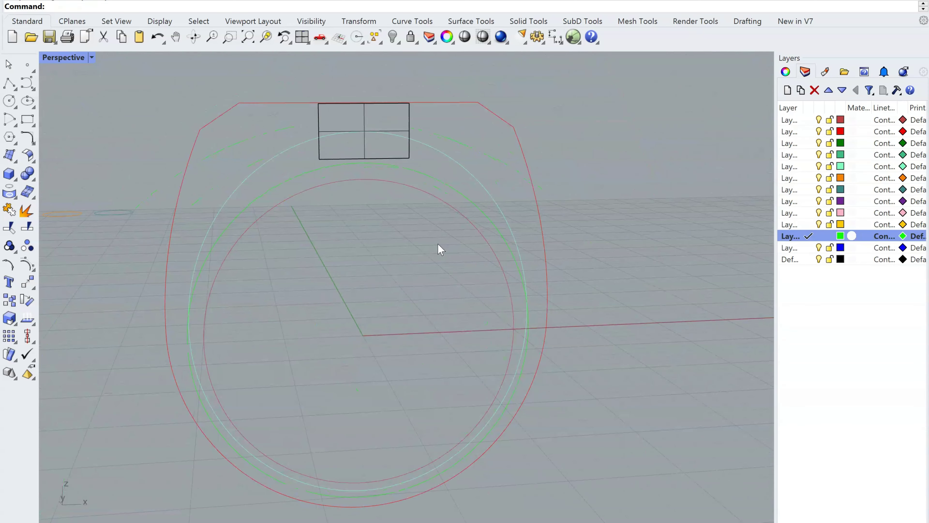
right_click_drag(519, 322, 466, 311)
right_click_drag(462, 374, 470, 391)
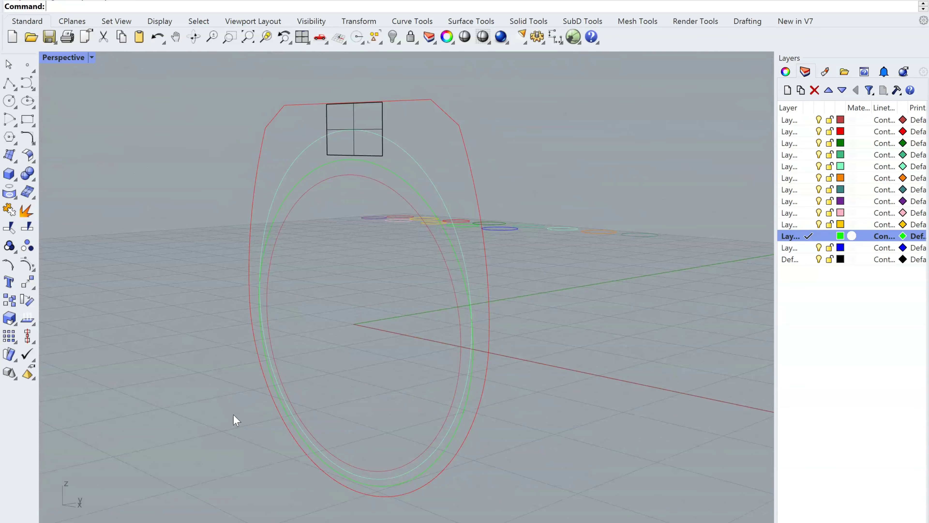
Return to the Right view and make the yellow layer current.
key("ctrl+F3")
scroll(353, 272, "down", 12)
scroll(409, 338, "up", 11)
right_click_drag(395, 323, 440, 316)
left_click(809, 224)
right_click_drag(296, 296, 335, 265)
scroll(471, 292, "up", 6)
right_click_drag(490, 291, 532, 321)
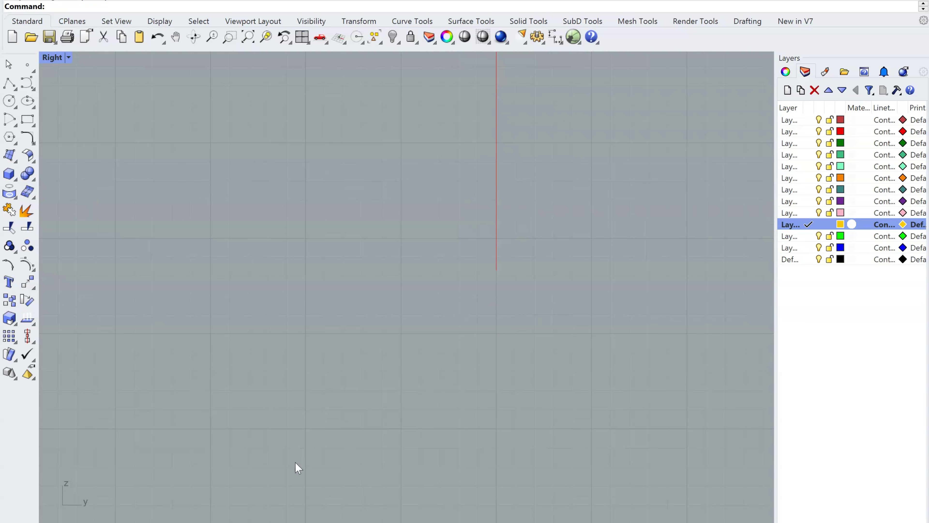
Draw a horizontal line with the BothSides option, centred on the lower end of the ring outline.
right_click(371, 378)
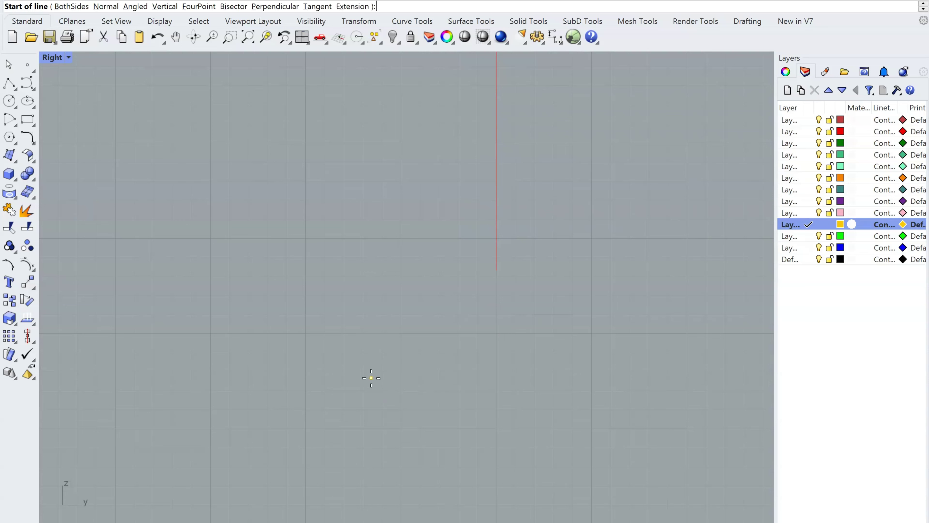
left_click(496, 270)
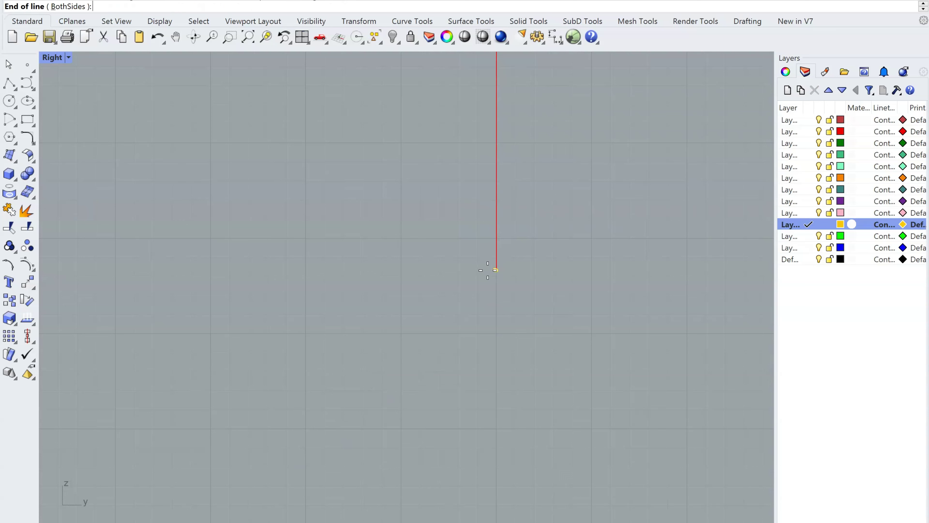
left_click(73, 7)
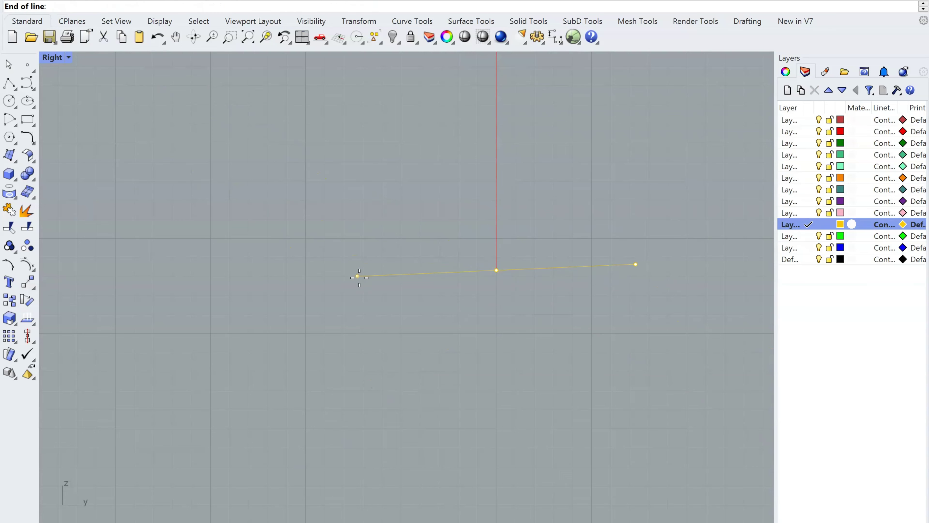
left_click(401, 277)
scroll(471, 430, "down", 12)
scroll(483, 391, "up", 7)
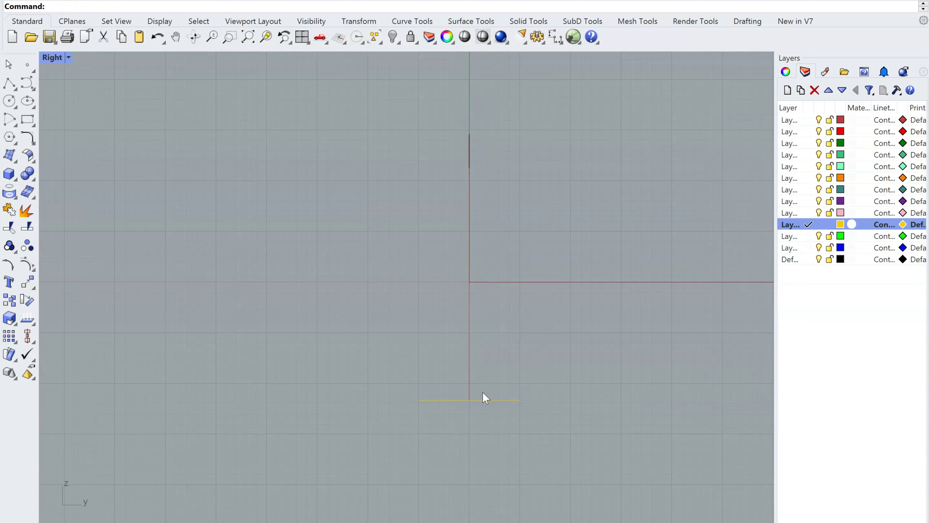
scroll(477, 399, "up", 5)
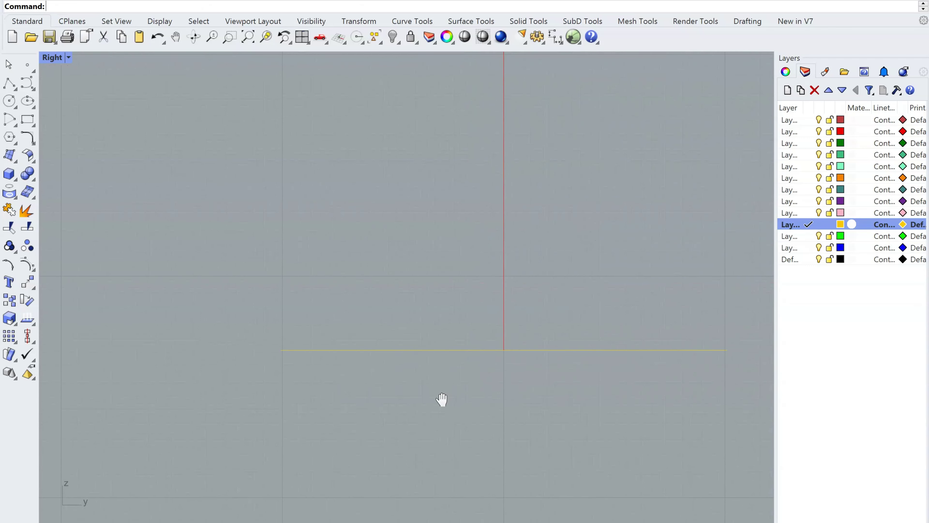
right_click_drag(351, 398, 346, 350)
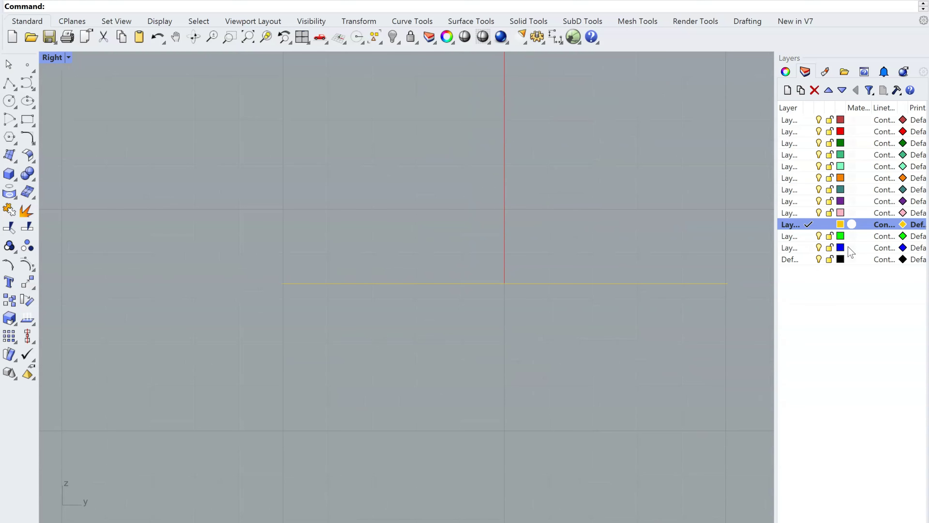
Lengthen the yellow line equally on both sides to about 14 mm.
scroll(509, 378, "down", 5)
scroll(509, 377, "up", 3)
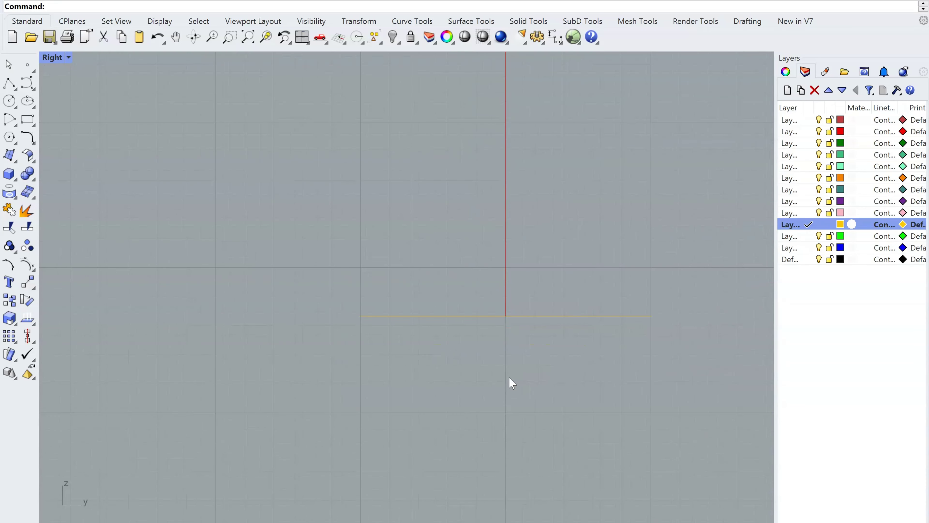
left_click(397, 317)
left_click_drag(358, 322, 303, 322)
left_click(396, 365)
Measure the yellow line with a linear dimension placed below it and delete that dimension.
right_click(568, 375)
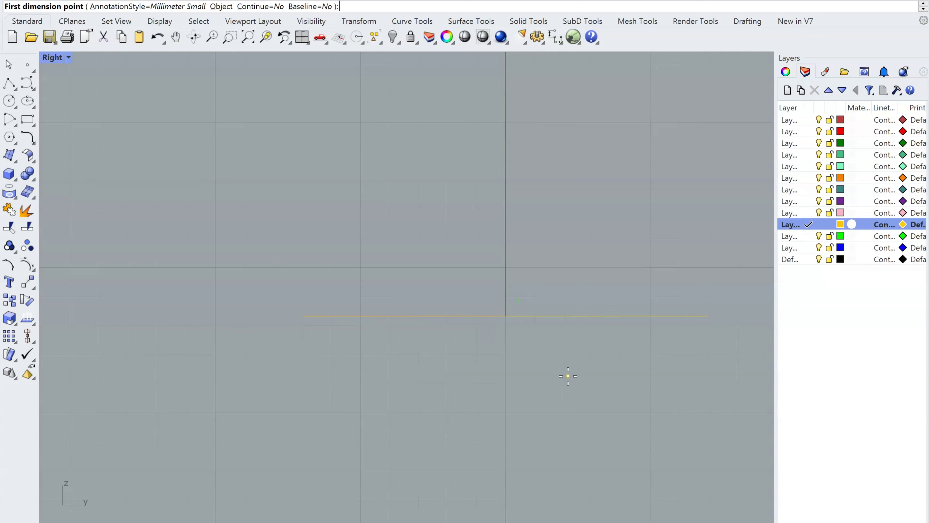
left_click(303, 316)
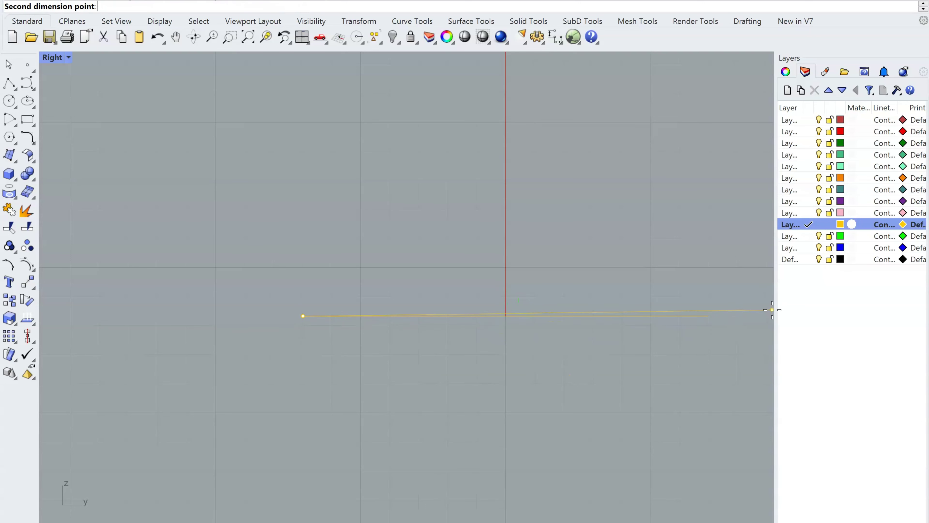
left_click(714, 318)
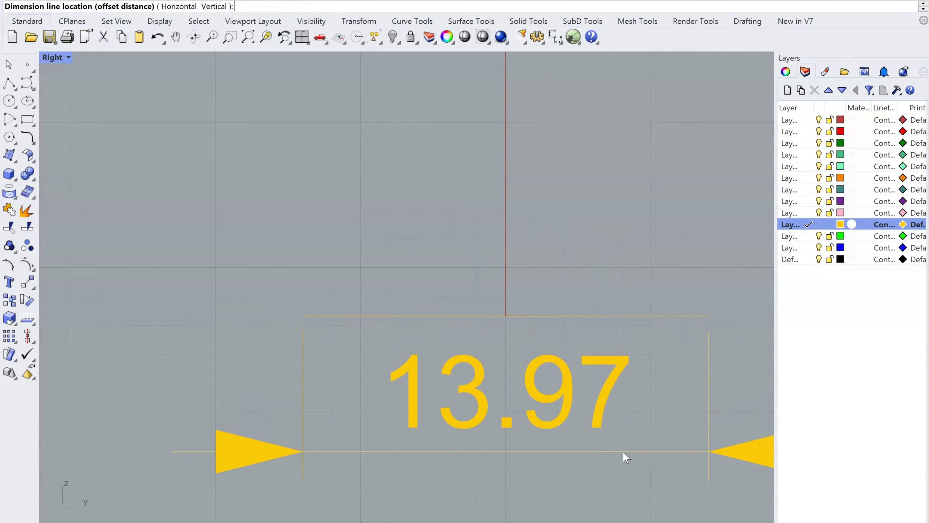
left_click(624, 454)
scroll(531, 394, "down", 3)
scroll(524, 395, "up", 2)
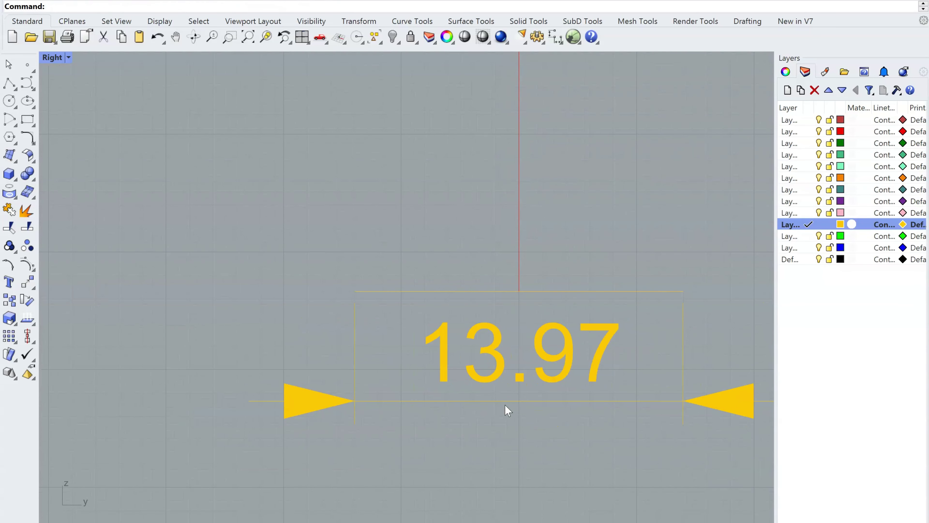
left_click(554, 377)
key("Delete")
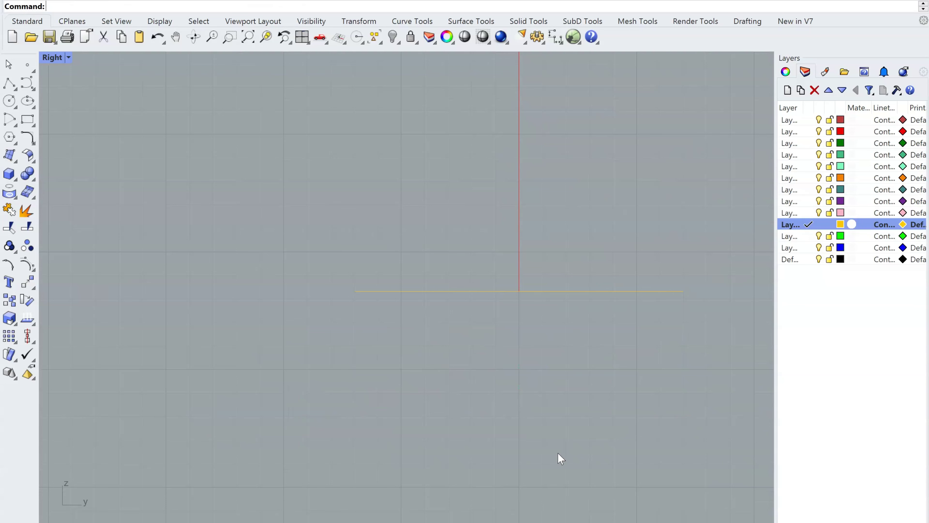
Shorten the yellow line equally on both sides to about 12 mm.
left_click(442, 295)
scroll(439, 300, "up", 5)
left_click_drag(265, 282, 307, 285)
scroll(393, 358, "down", 4)
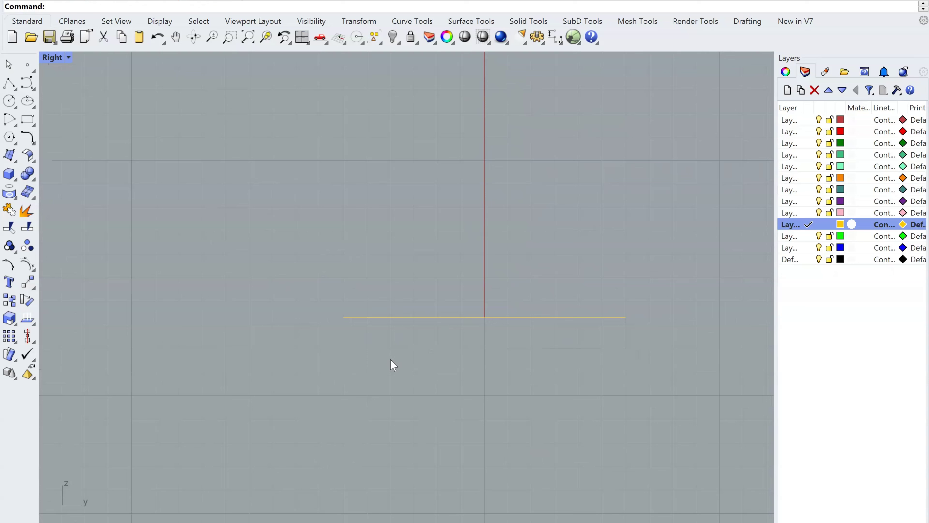
Check the shortened line's length with a linear dimension placed below it, and remove that dimension.
right_click(390, 360)
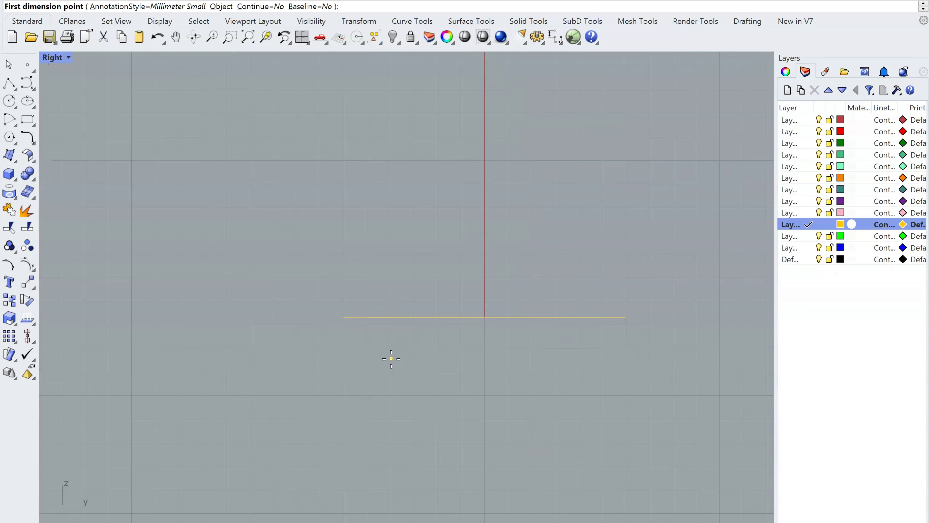
left_click(343, 317)
left_click(625, 317)
left_click(617, 427)
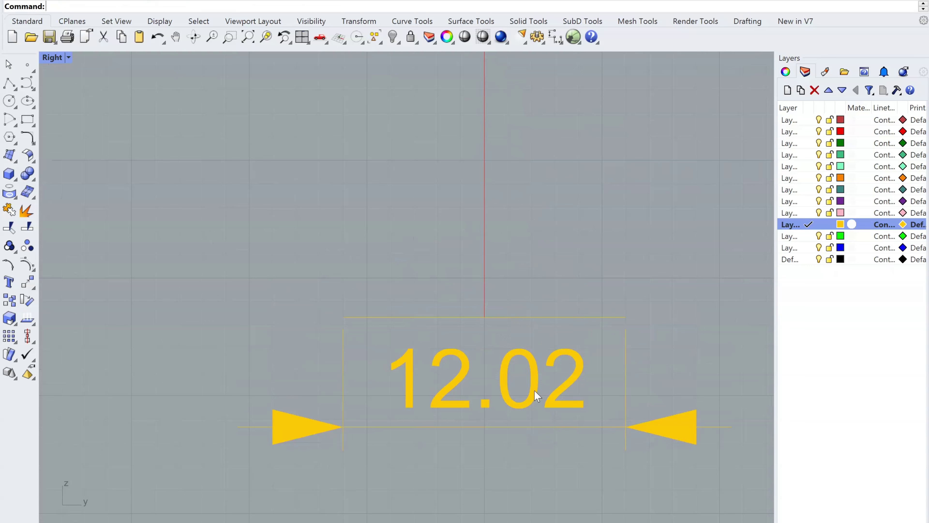
left_click(528, 393)
left_click(523, 468)
left_click(524, 408)
key("Delete")
Draw a shallow arc bulging downward between the two endpoints of the yellow line.
scroll(502, 393, "down", 2)
right_click_drag(478, 383, 502, 433)
scroll(483, 392, "up", 2)
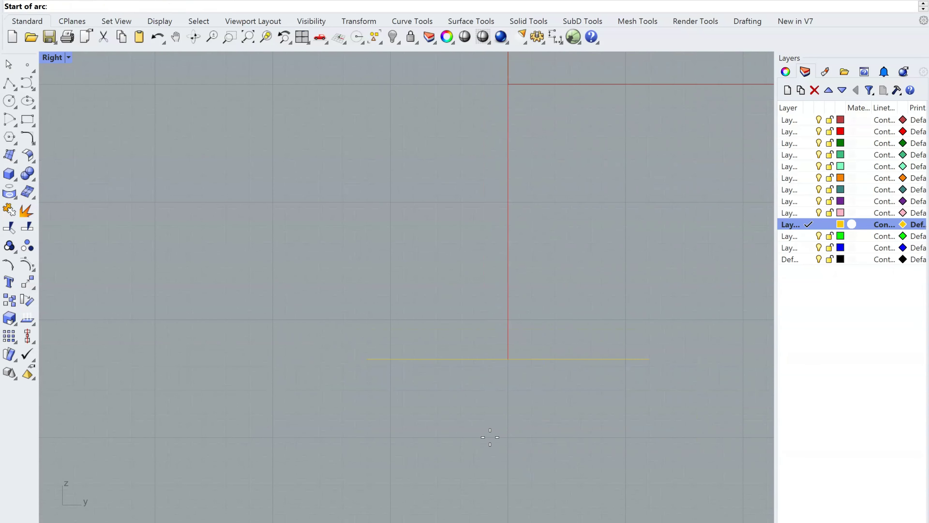
left_click(367, 358)
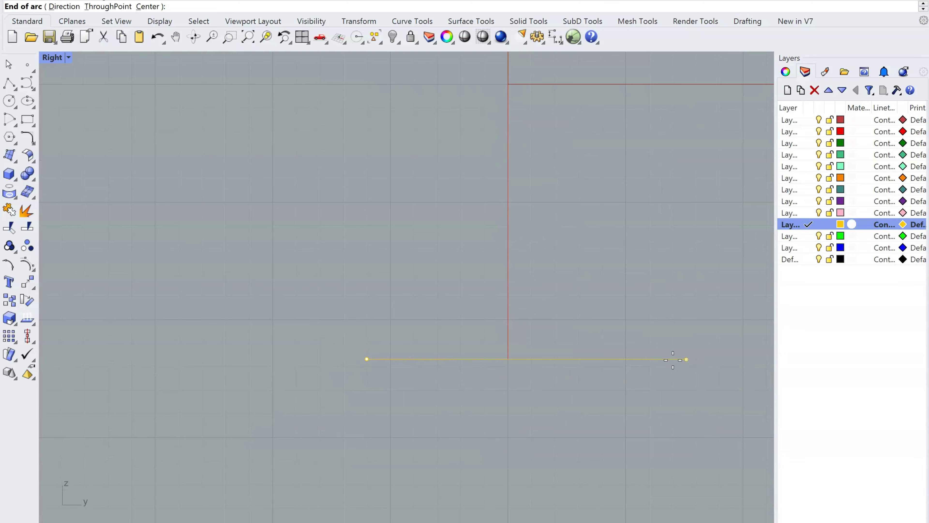
left_click(649, 358)
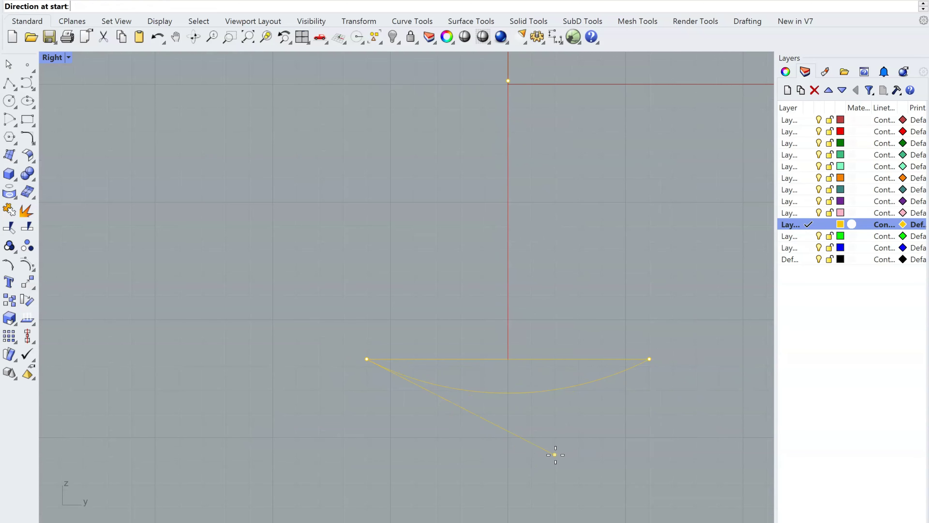
left_click(557, 460)
scroll(531, 395, "up", 3)
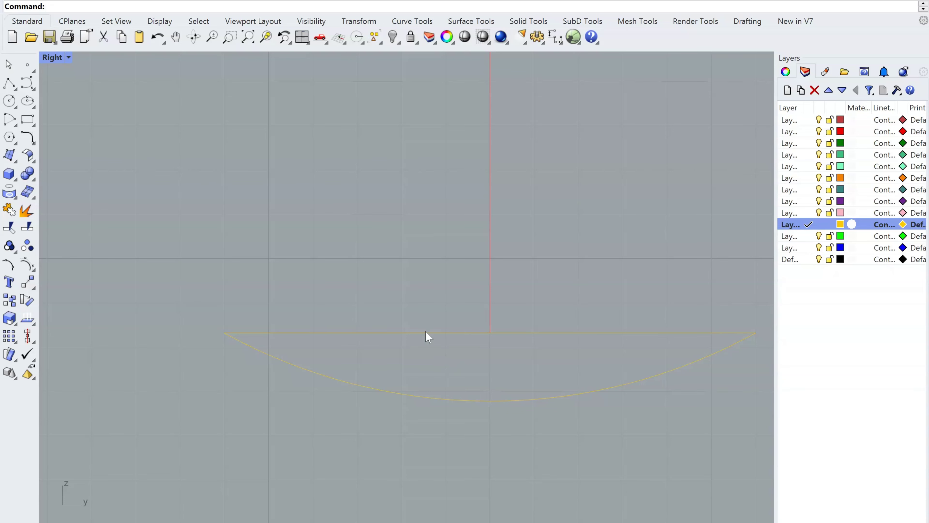
scroll(429, 337, "down", 3)
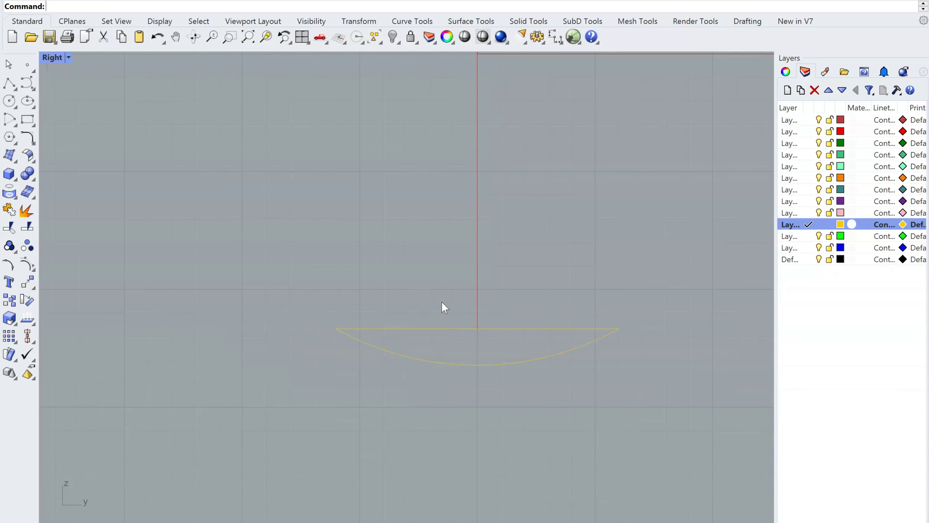
scroll(446, 363, "up", 1)
scroll(446, 364, "up", 1)
right_click_drag(458, 367, 492, 357)
right_click_drag(538, 408, 464, 393)
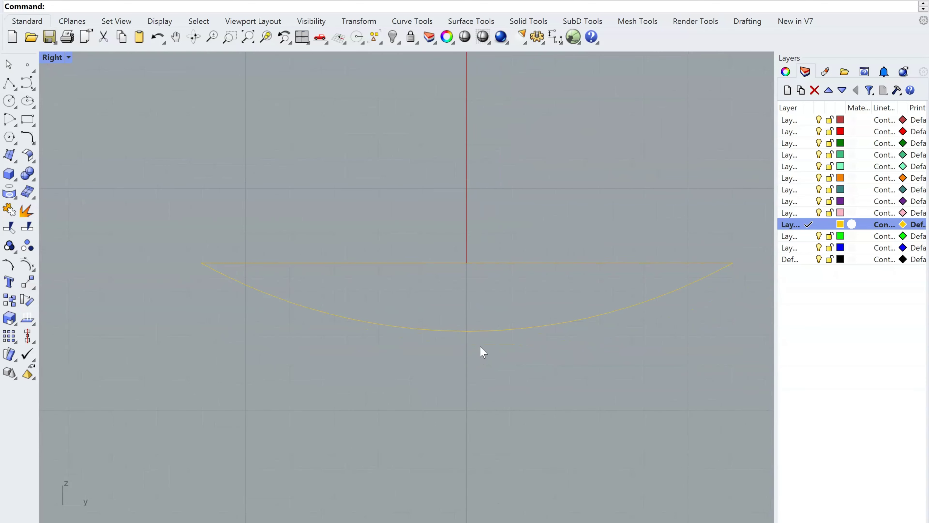
right_click_drag(513, 343, 521, 355)
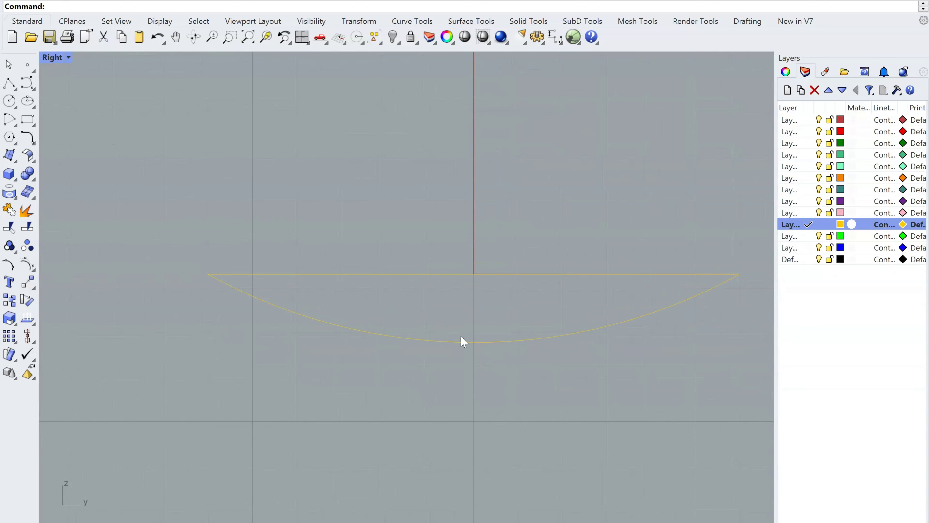
Join the arc and the yellow line into one closed profile curve.
left_click(543, 337)
left_click(618, 235)
left_click(623, 325)
left_click(622, 273)
left_click(645, 243)
key("ctrl+j")
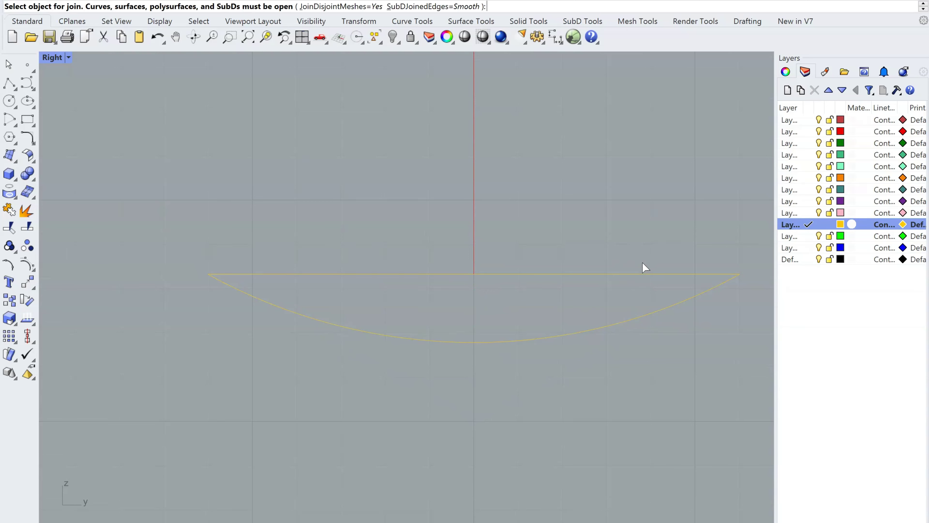
left_click(650, 312)
left_click(646, 274)
scroll(479, 404, "down", 16)
In the Front view, rotate the joined profile about the origin with Copy=Yes, placing copies at the ring's right side and top.
left_click(356, 336)
scroll(523, 371, "up", 6)
right_click_drag(500, 412, 563, 413)
left_click(531, 411)
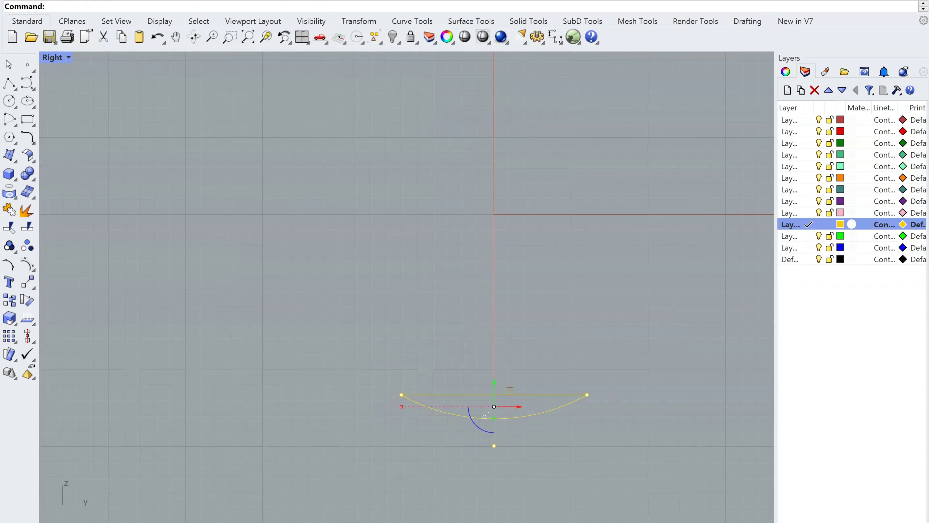
left_click(110, 522)
scroll(379, 385, "down", 8)
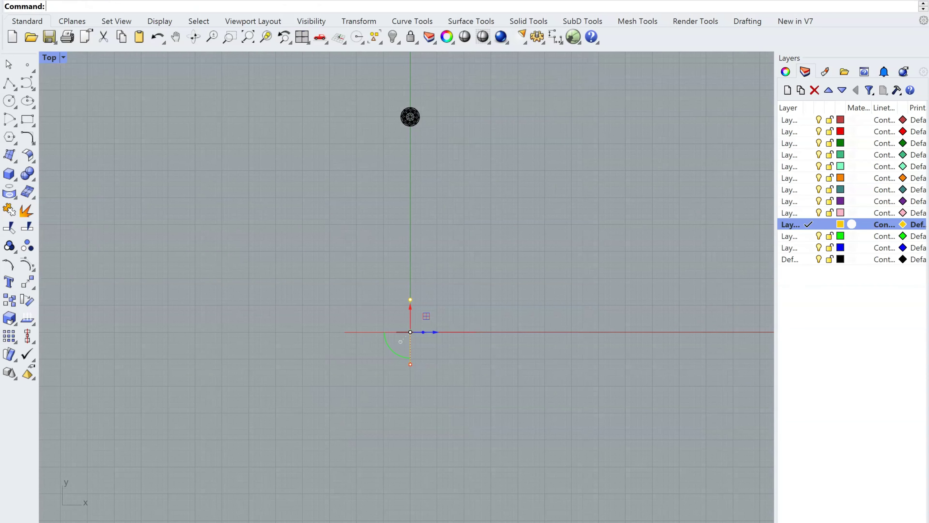
key("ctrl+F2")
scroll(448, 376, "up", 3)
right_click_drag(452, 382, 474, 432)
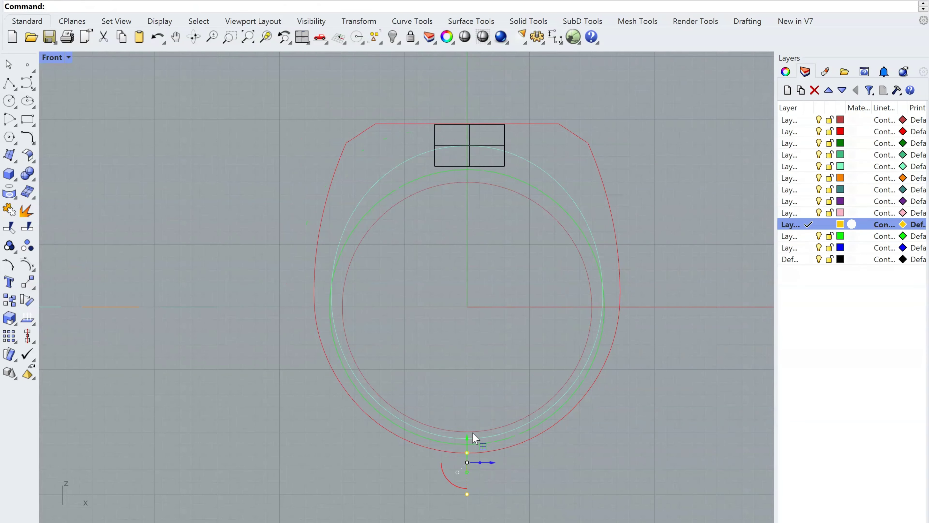
right_click(472, 432)
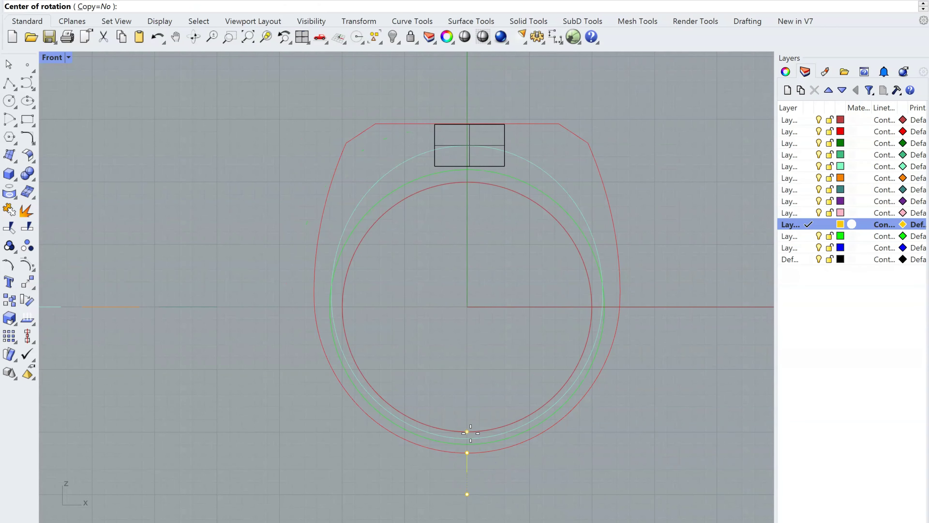
type("0")
key("Return")
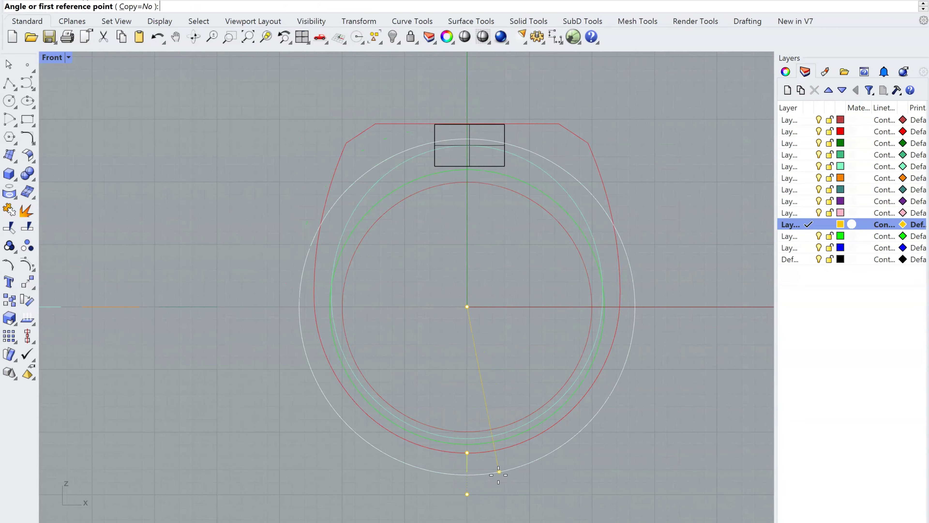
right_click_drag(491, 500, 481, 428)
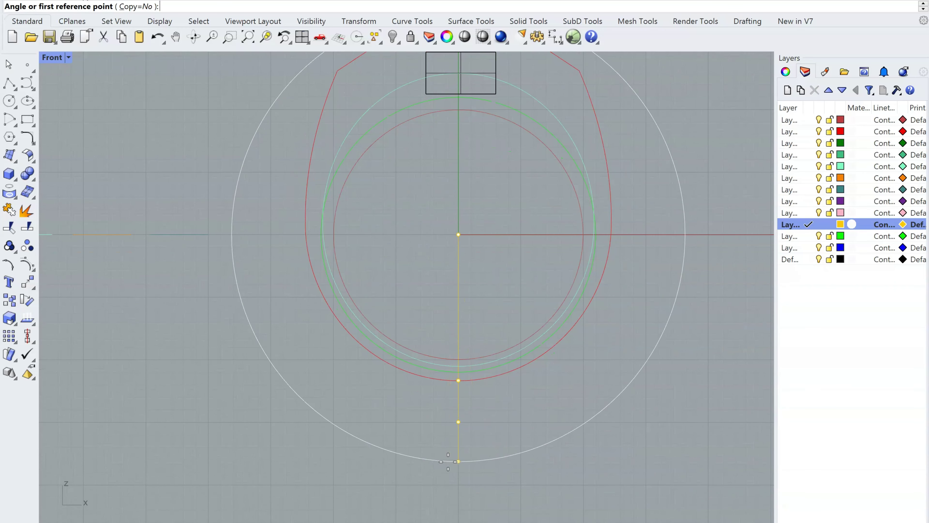
left_click(459, 461)
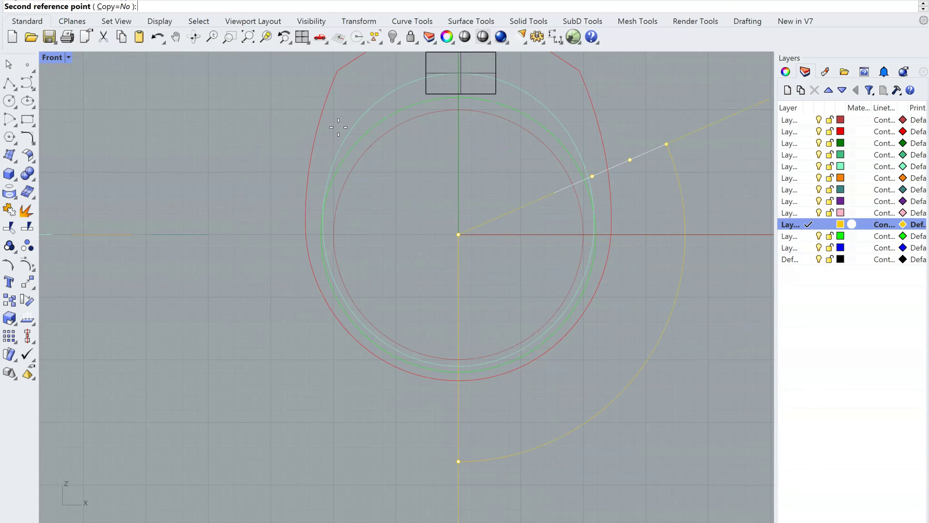
left_click(110, 6)
left_click(707, 229)
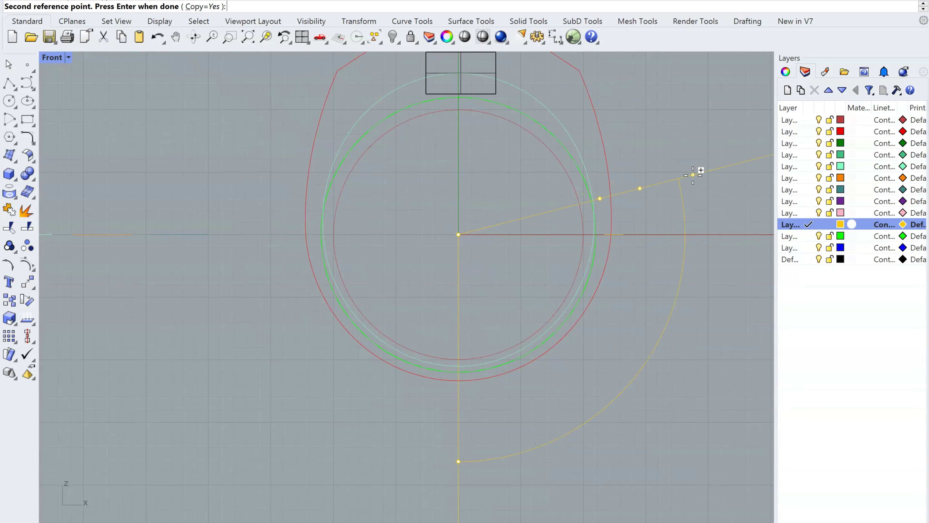
right_click_drag(653, 100, 670, 322)
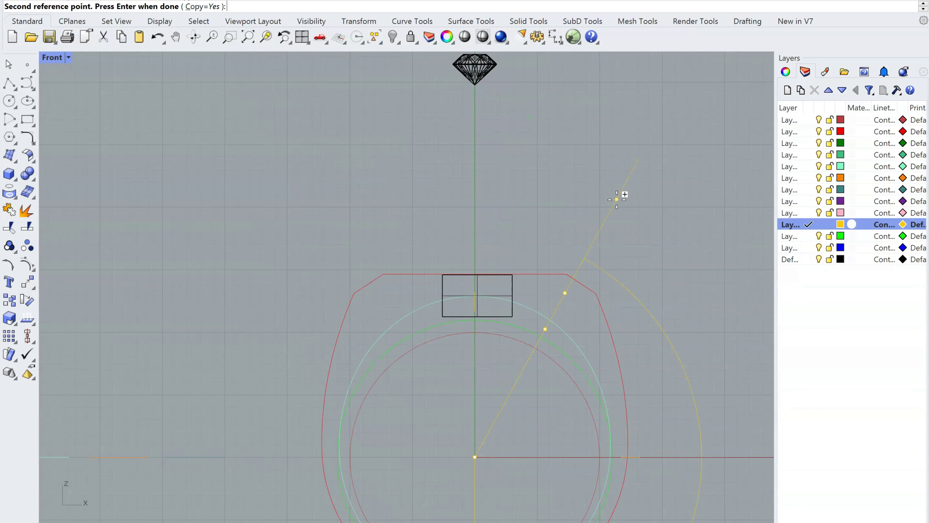
key("Return")
right_click_drag(610, 257, 593, 168)
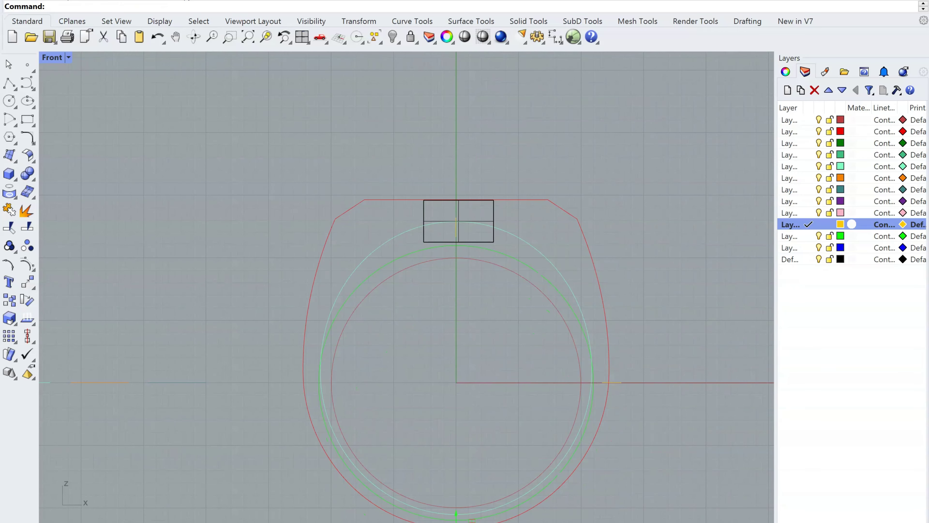
Move the side profile copy from its line's midpoint to where the red outer outline crosses the horizontal axis.
left_click(78, 522)
right_click_drag(394, 431, 453, 463)
scroll(566, 317, "up", 6)
right_click_drag(565, 318, 512, 349)
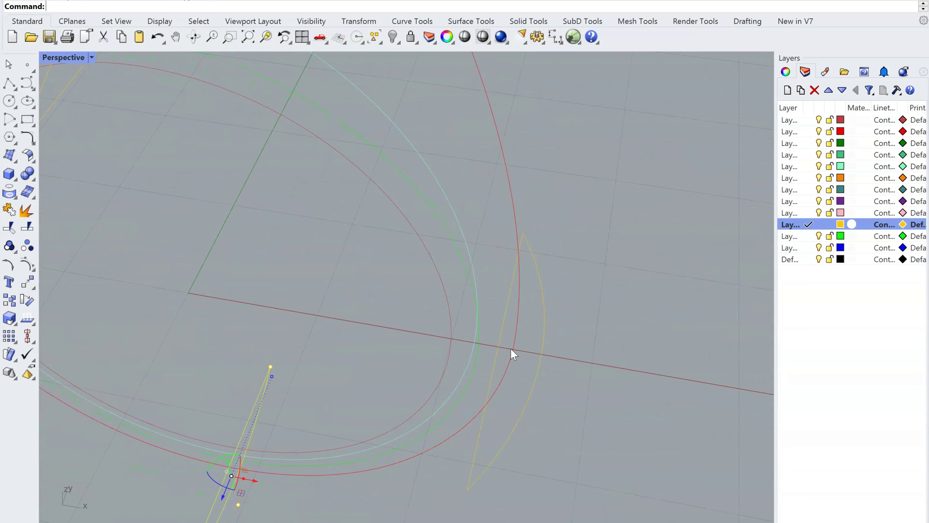
left_click(486, 394)
right_click_drag(493, 394, 585, 405)
type("m")
key("Return")
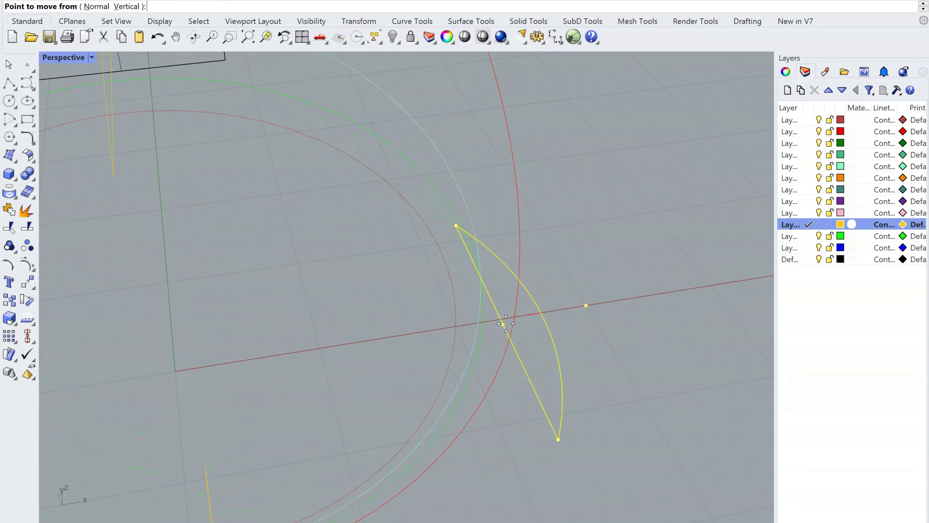
left_click(505, 323)
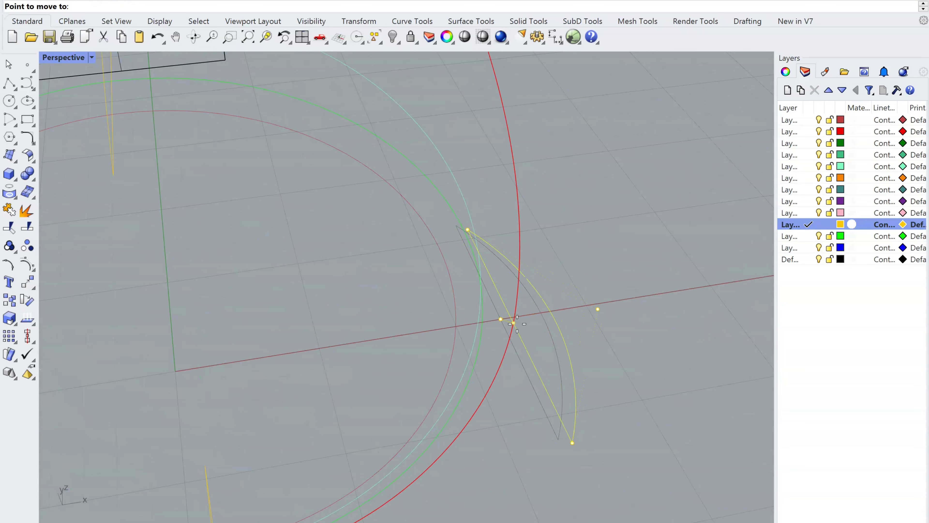
right_click_drag(512, 322, 520, 369)
scroll(520, 368, "up", 5)
right_click_drag(510, 323, 576, 355)
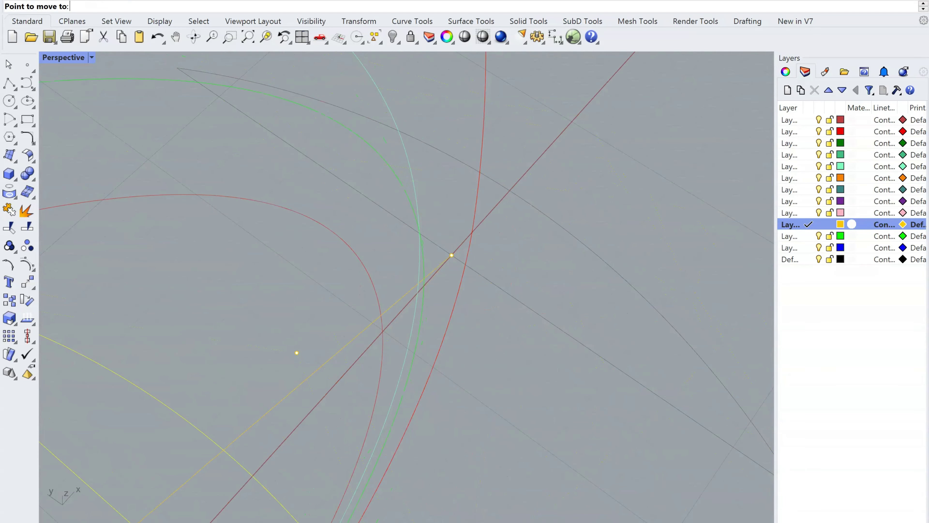
key("ctrl+F2")
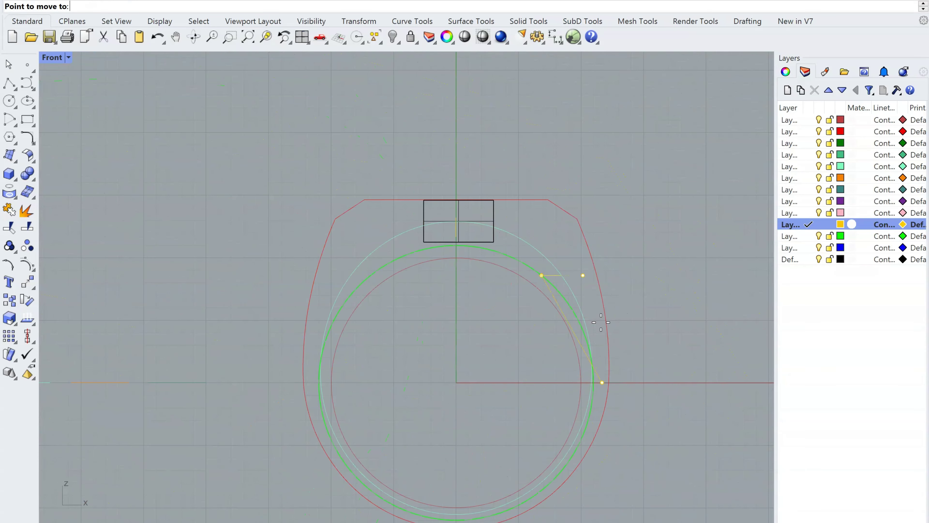
scroll(600, 379, "up", 3)
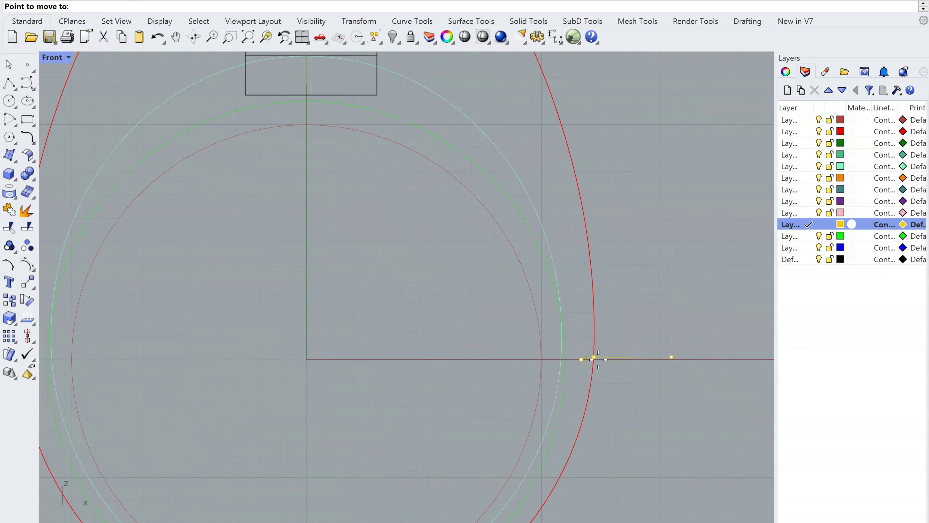
left_click(598, 359)
In the Perspective view, select the top profile copy and raise it above the block and red outline.
scroll(621, 436, "down", 3)
scroll(485, 288, "up", 5)
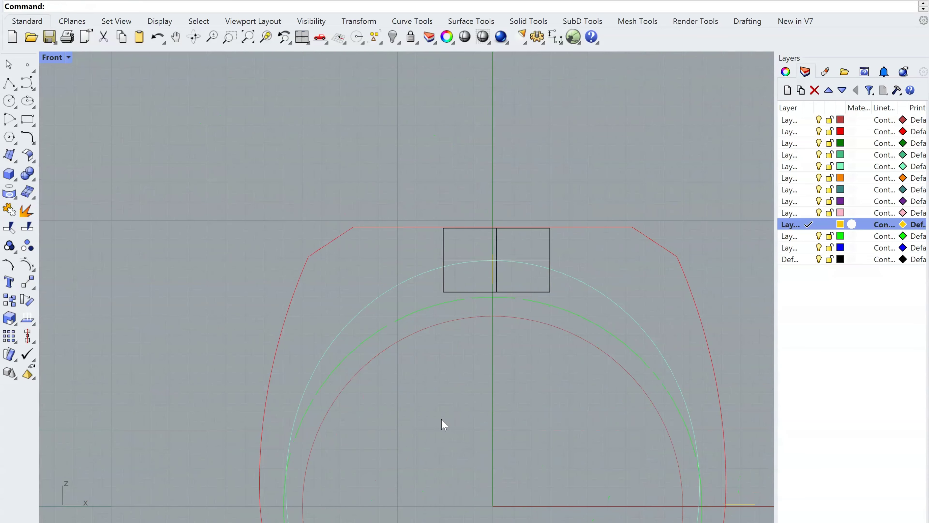
key("ctrl+F4")
right_click_drag(326, 371, 506, 296)
scroll(403, 161, "up", 8)
right_click_drag(367, 127, 369, 165)
left_click(369, 167)
right_click_drag(508, 186, 317, 161)
scroll(315, 157, "down", 5)
scroll(402, 166, "up", 5)
scroll(403, 167, "up", 1)
left_click_drag(425, 174, 428, 86)
scroll(404, 151, "up", 5)
right_click_drag(392, 170, 473, 201)
scroll(381, 199, "down", 4)
scroll(426, 165, "up", 5)
right_click_drag(427, 166, 418, 138)
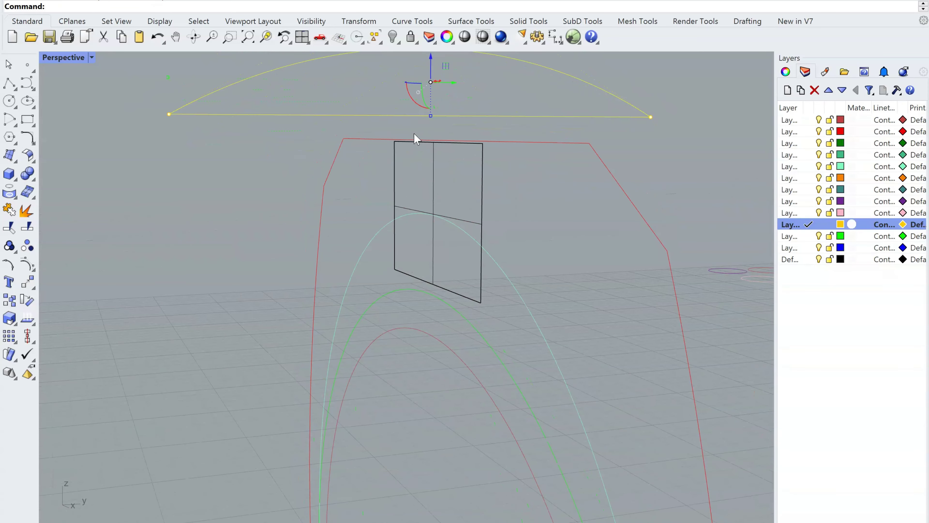
scroll(421, 139, "down", 2)
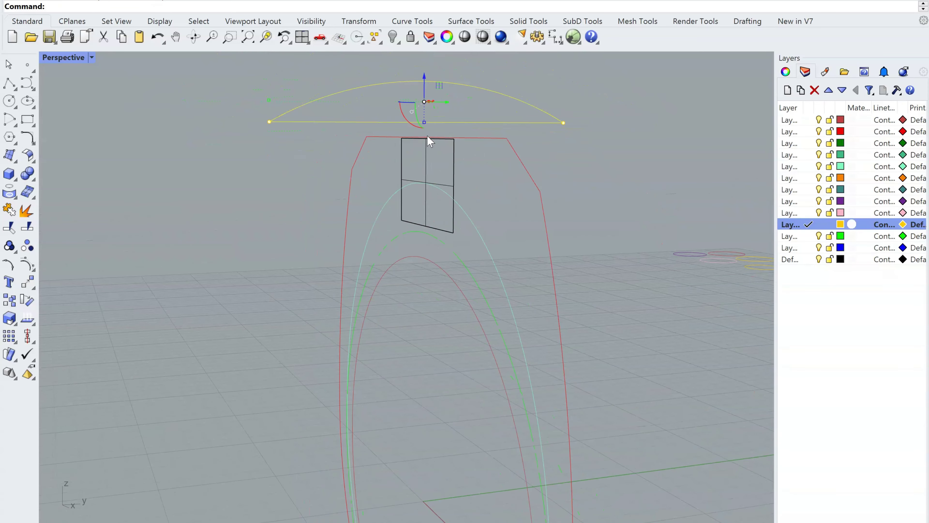
type("m")
key("Return")
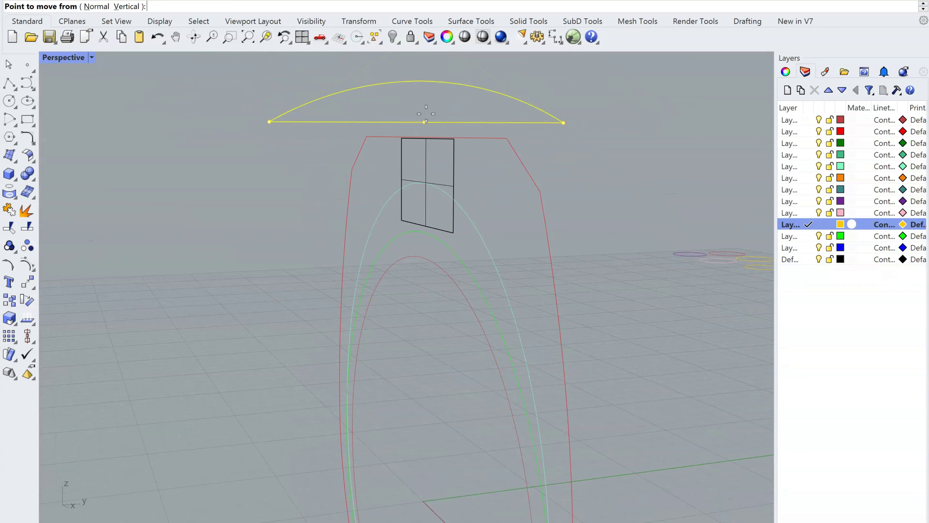
left_click(426, 139)
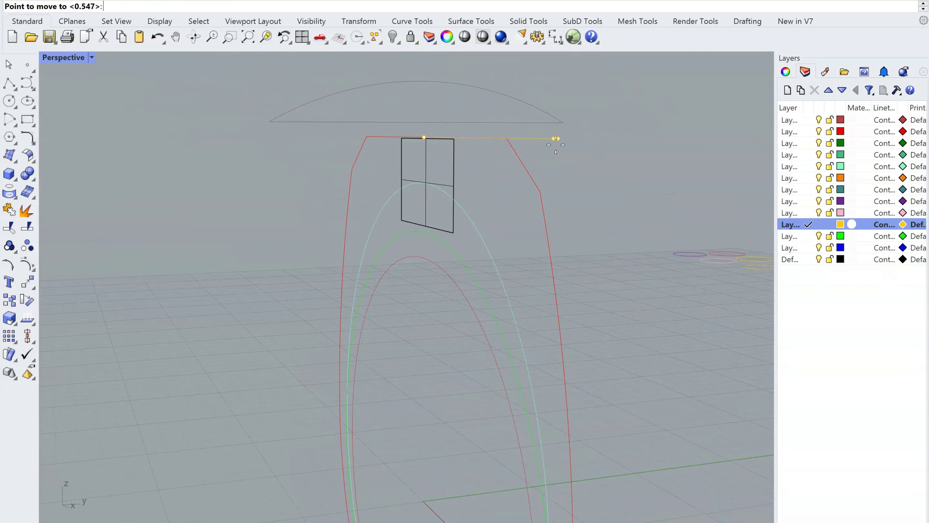
key("Escape")
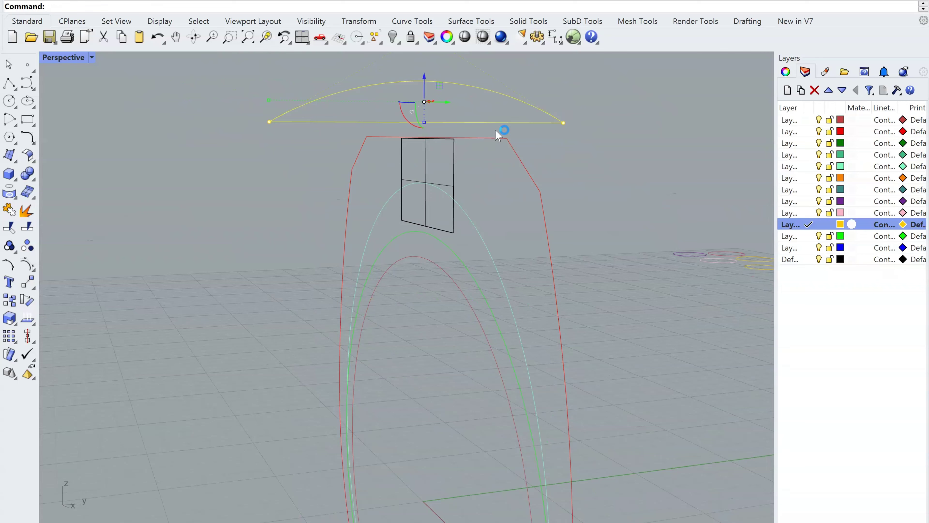
Move the top profile copy from its line's midpoint onto the middle of the red outline's flat top edge.
key("Return")
left_click(426, 123)
left_click(426, 138)
Examine the placement of the profiles around the ring outline from several angles.
scroll(493, 227, "down", 8)
right_click_drag(492, 229, 644, 336)
scroll(498, 322, "down", 6)
scroll(498, 321, "up", 12)
right_click_drag(526, 190, 677, 239)
right_click_drag(535, 252, 401, 293)
scroll(421, 311, "down", 5)
scroll(431, 351, "up", 5)
scroll(426, 363, "down", 5)
Undo the moves of the top and side profiles and the rotated copies, keeping only the bottom profile.
key("ctrl+z")
key("ctrl+z")
key("ctrl+z")
key("ctrl+z")
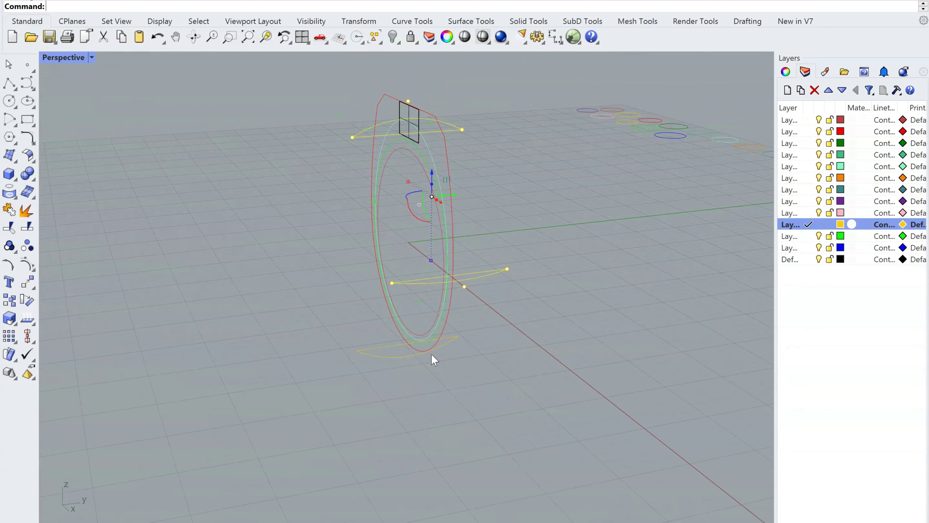
scroll(428, 353, "up", 7)
right_click_drag(428, 355, 483, 336)
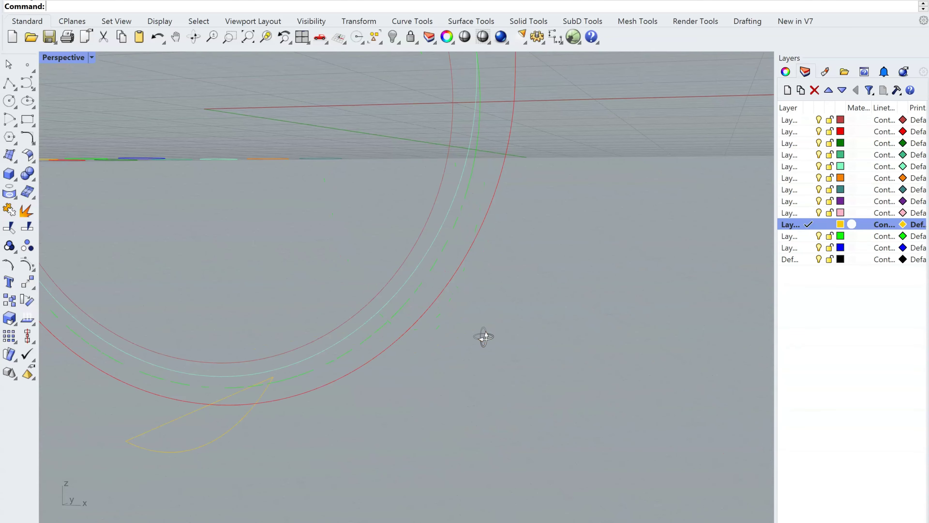
Move the bottom profile from the midpoint of its straight line to the lowest point of the inner ring circle.
right_click_drag(360, 383, 439, 420)
left_click(352, 406)
right_click_drag(353, 406, 428, 445)
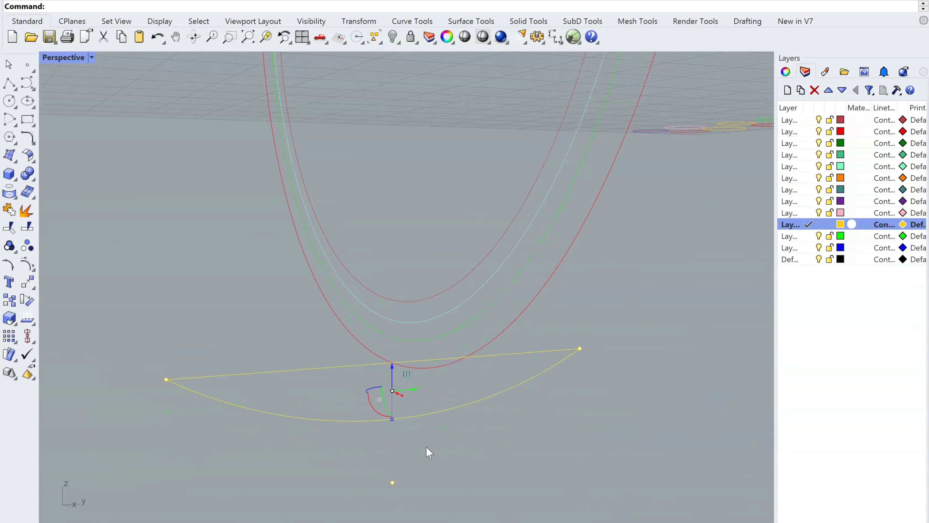
type("m")
key("Return")
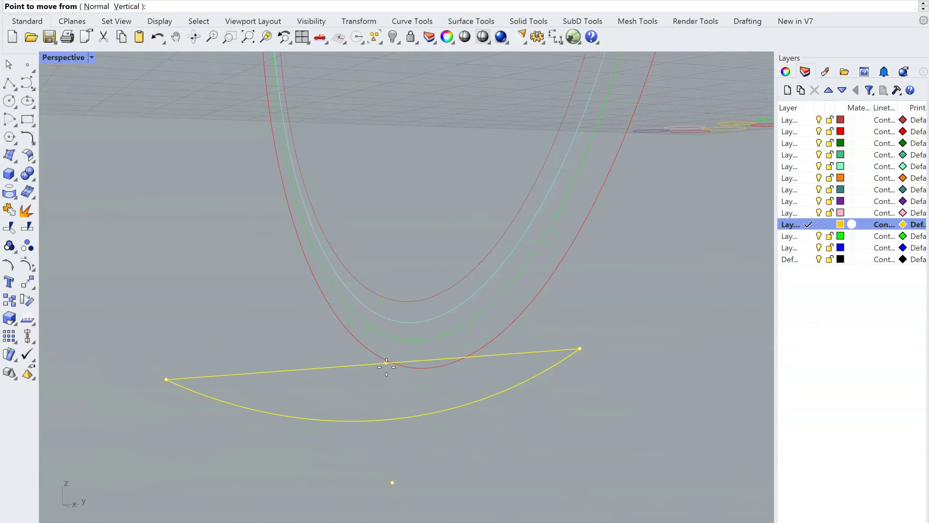
left_click(398, 366)
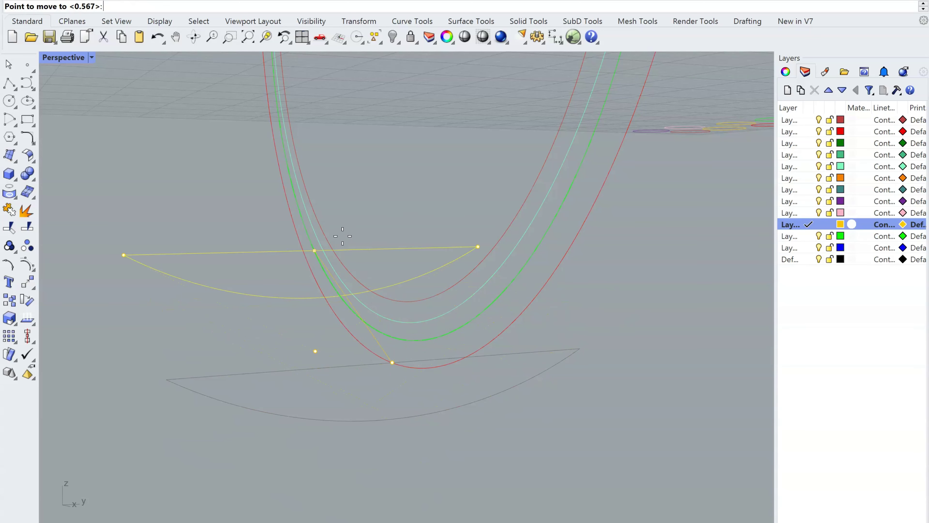
left_click(392, 292)
Pull the bottom profile's middle arc control point down until the arc reaches just past the red outline.
right_click_drag(414, 242, 402, 279)
left_click(514, 444)
left_click_drag(516, 420, 522, 442)
scroll(461, 355, "down", 3)
scroll(461, 355, "up", 8)
right_click_drag(477, 370, 385, 398)
scroll(515, 280, "down", 10)
right_click_drag(520, 280, 410, 311)
scroll(409, 311, "up", 5)
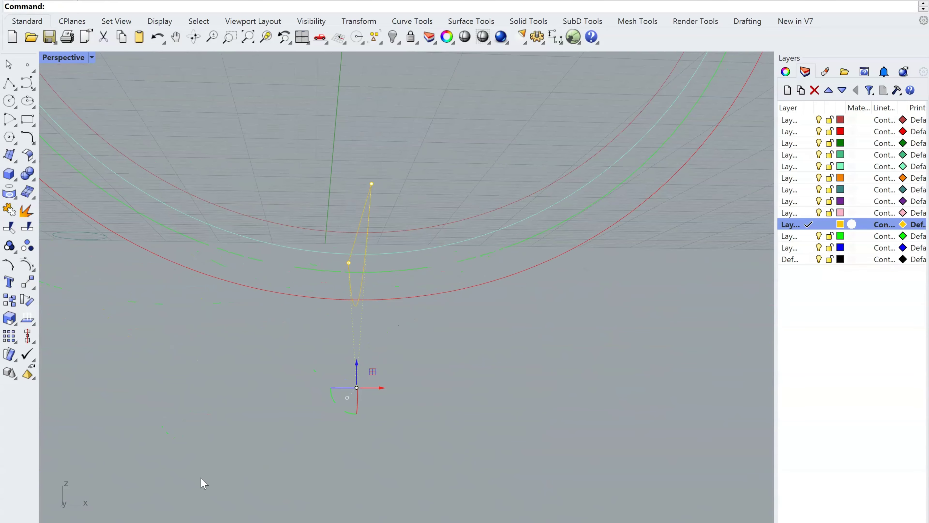
left_click(173, 481)
key("Escape")
right_click_drag(294, 369, 322, 353)
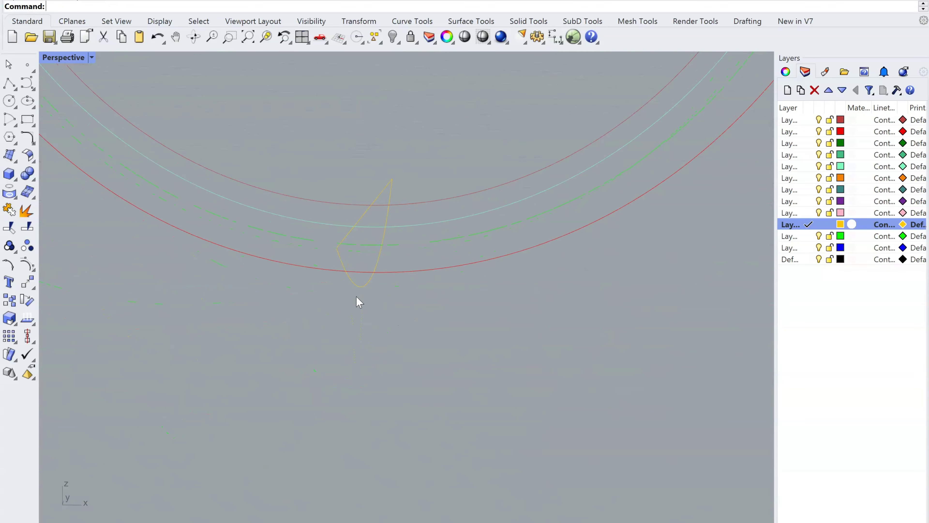
In the Front view, rotate copies of the bottom profile about the origin onto the ring's positive X side and its top.
left_click(353, 288)
right_click_drag(353, 288, 392, 391)
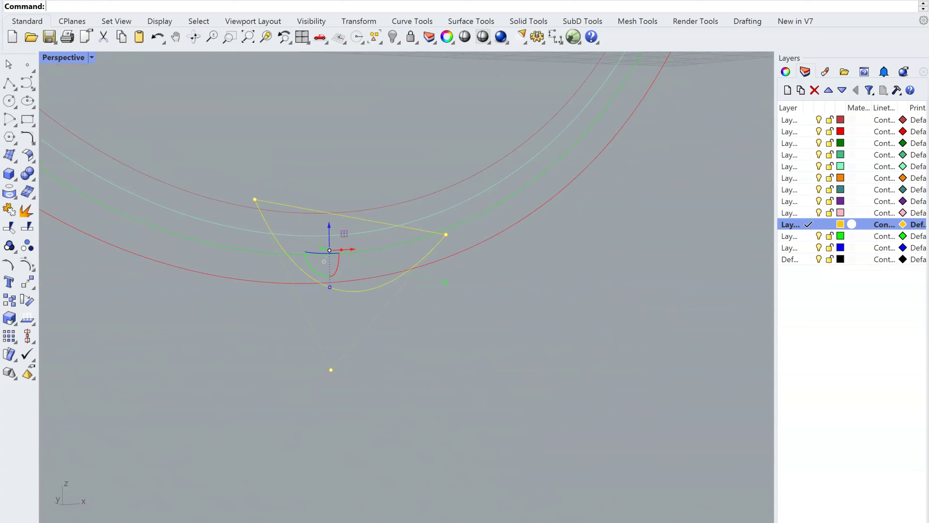
key("ctrl+F1")
key("ctrl+F2")
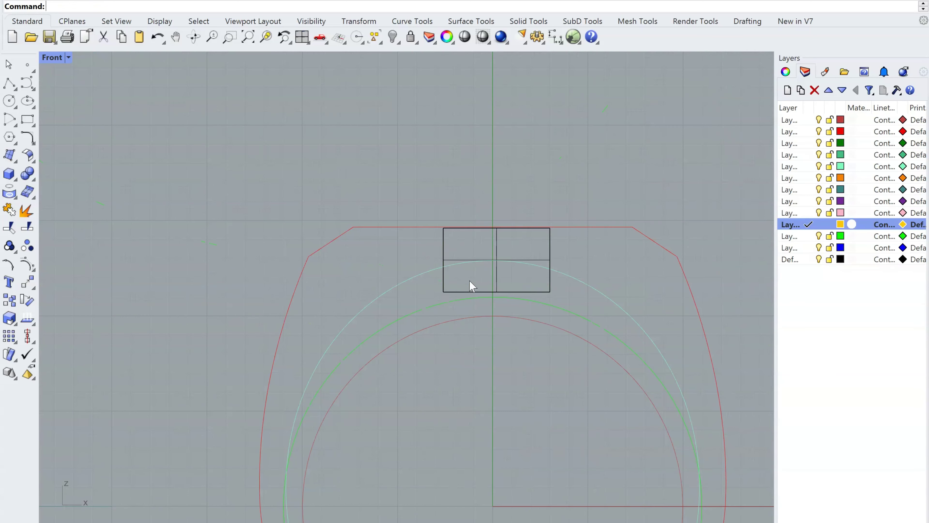
right_click_drag(471, 284, 495, 172)
scroll(495, 173, "down", 8)
scroll(505, 321, "up", 6)
right_click_drag(508, 340, 532, 330)
right_click(522, 332)
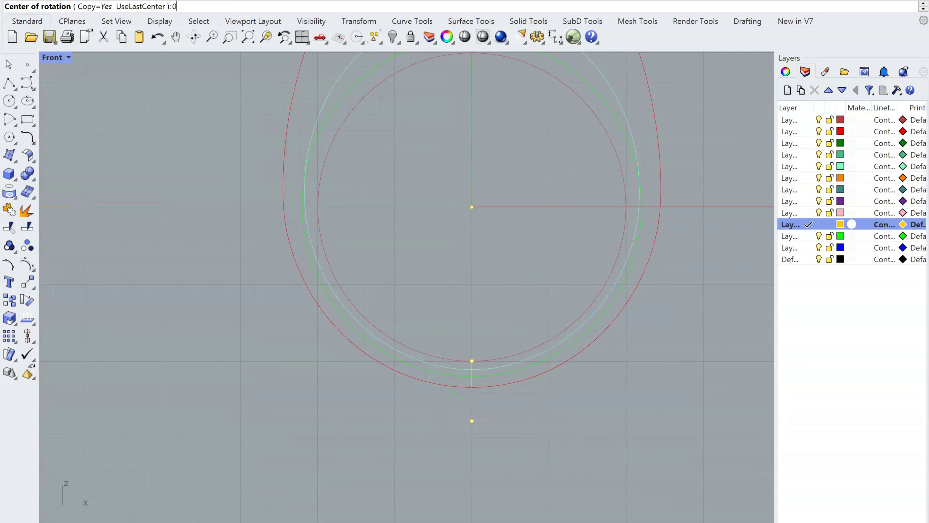
left_click(472, 207)
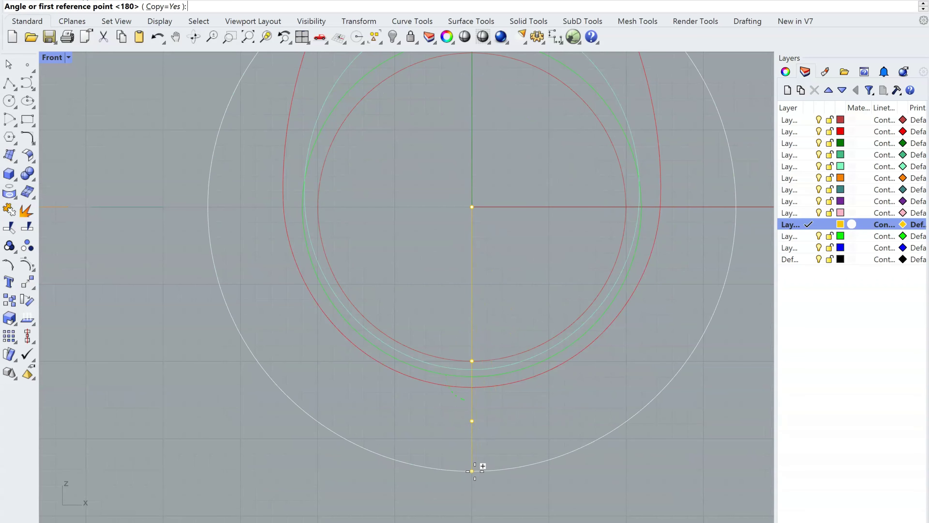
left_click(482, 466)
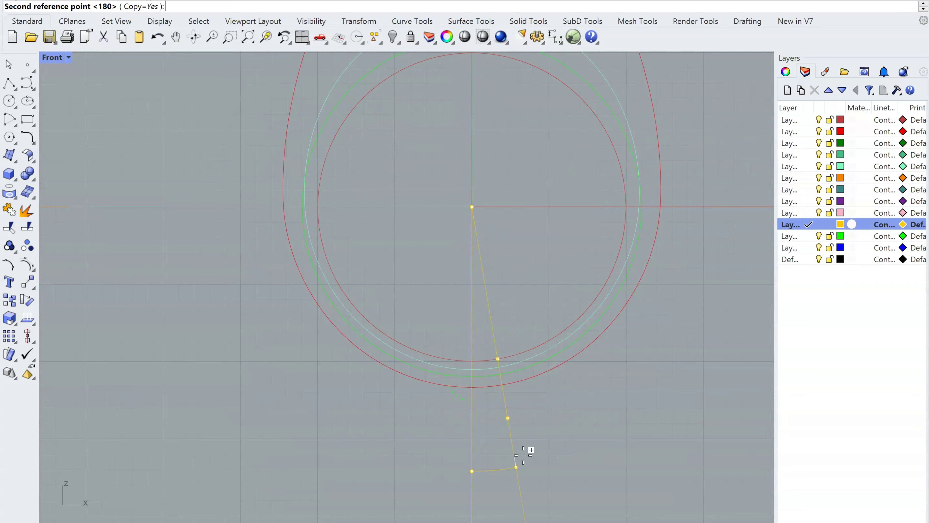
left_click(721, 207)
right_click_drag(705, 160, 720, 338)
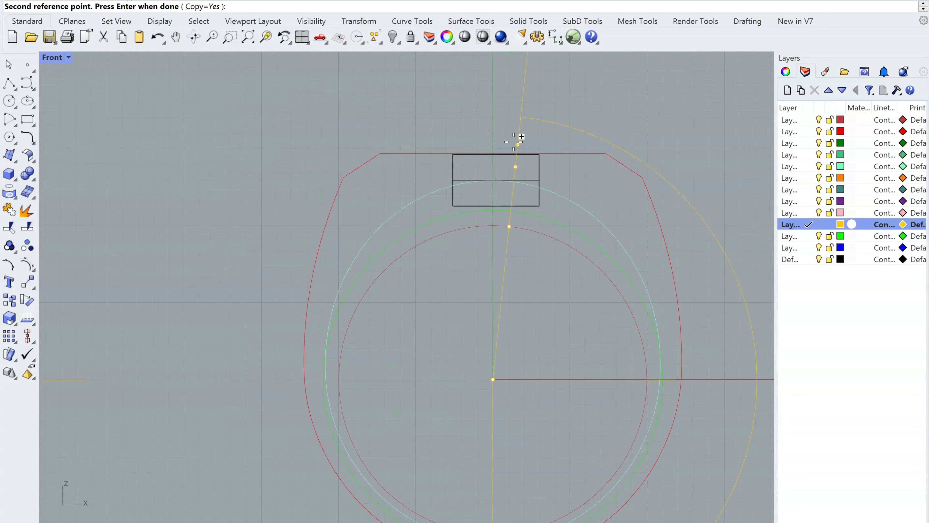
right_click(587, 101)
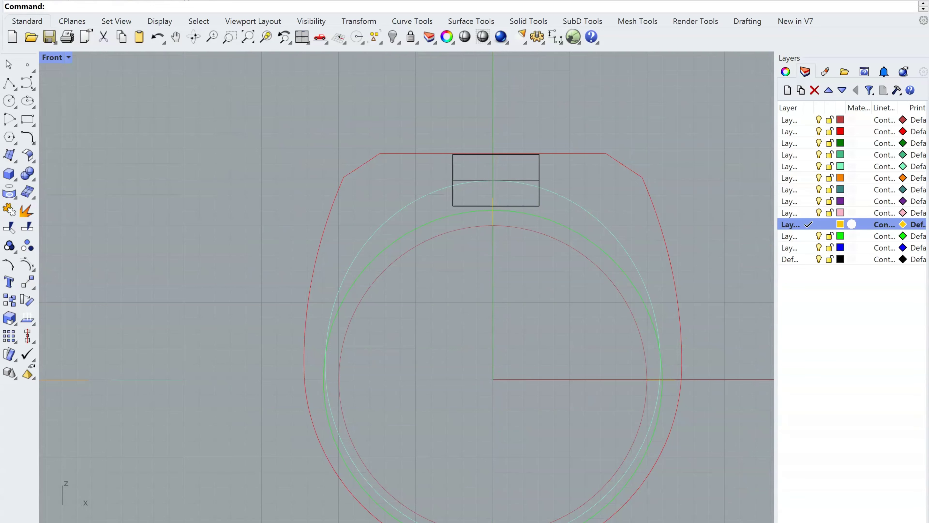
In the Perspective view, pull the side copy's arc control point outward until the arc meets the red outline.
key("ctrl+F4")
scroll(524, 318, "down", 9)
scroll(567, 267, "up", 9)
right_click_drag(599, 183, 516, 181)
scroll(562, 174, "down", 4)
scroll(562, 175, "up", 3)
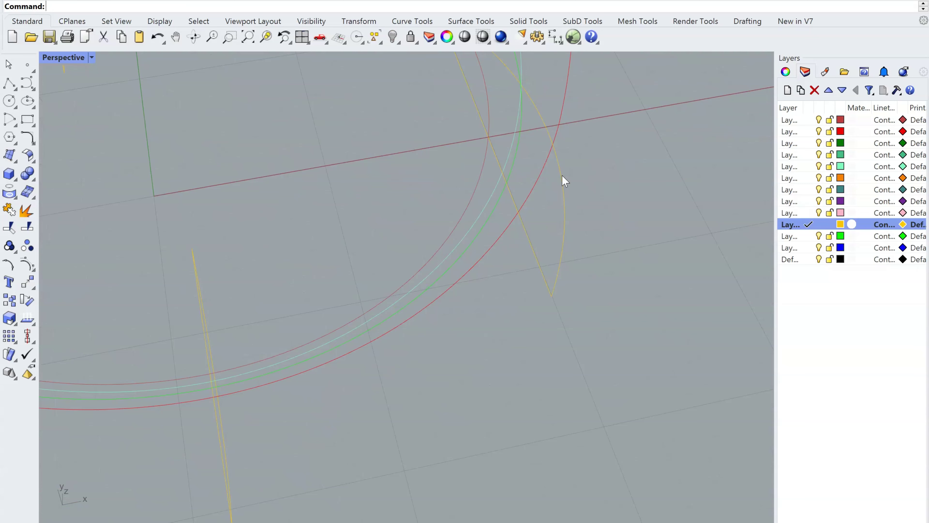
right_click_drag(563, 176, 602, 258)
scroll(599, 252, "up", 5)
left_click(564, 245)
right_click_drag(563, 233, 583, 261)
left_click_drag(630, 251, 666, 254)
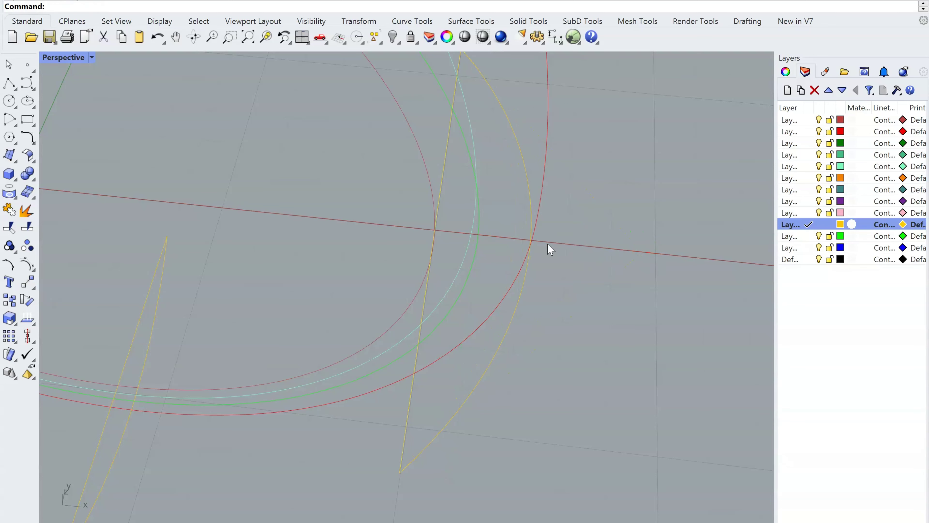
scroll(542, 257, "up", 5)
left_click(723, 249)
left_click_drag(739, 250, 748, 258)
Pull the top copy's arc control point upward until the arc reaches the flat top edge of the red outline.
scroll(550, 348, "down", 5)
right_click_drag(610, 240, 324, 203)
scroll(447, 261, "up", 3)
left_click(465, 253)
right_click_drag(465, 253, 500, 176)
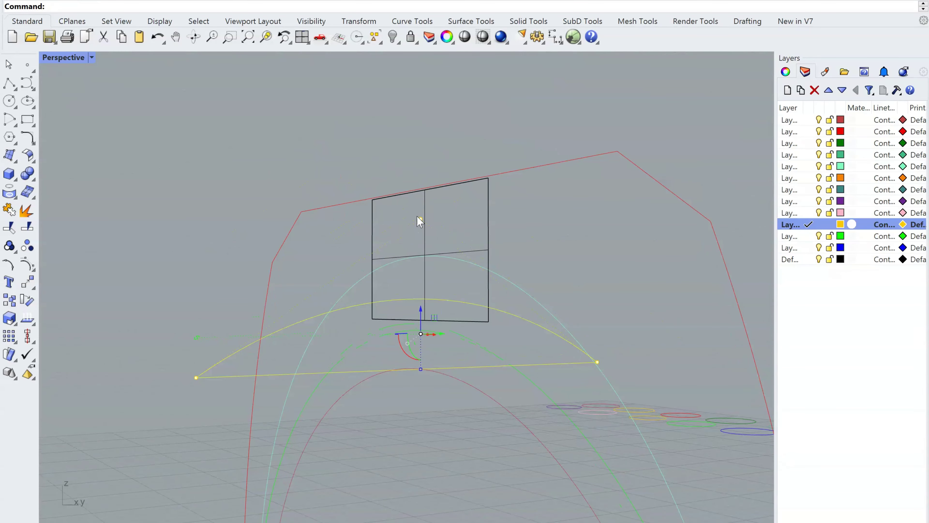
left_click_drag(423, 194, 453, 93)
right_click_drag(454, 93, 477, 219)
left_click_drag(476, 220, 497, 90)
right_click_drag(531, 288, 494, 358)
left_click_drag(531, 193, 529, 170)
right_click_drag(530, 198, 492, 316)
key("Escape")
key("Escape")
Delete the top and side profile copies.
right_click_drag(614, 321, 379, 335)
right_click_drag(361, 258, 566, 411)
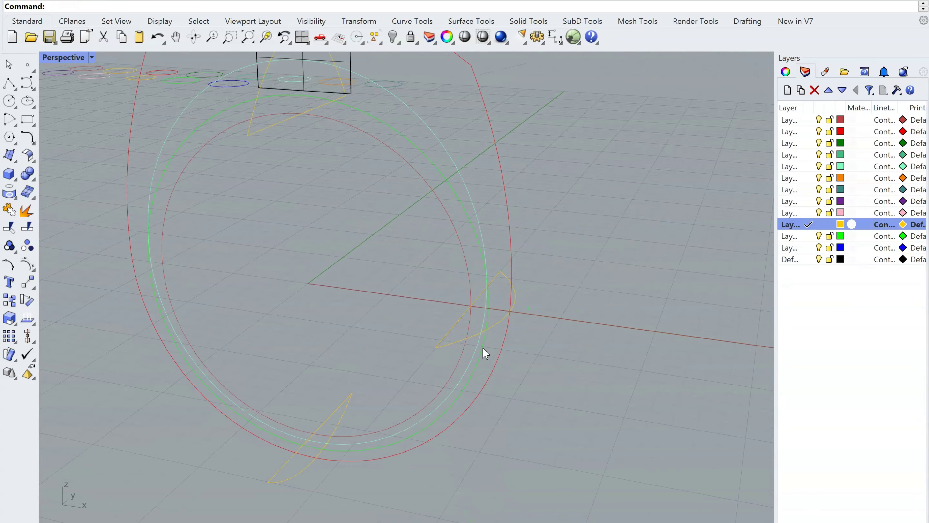
right_click_drag(483, 352, 522, 407)
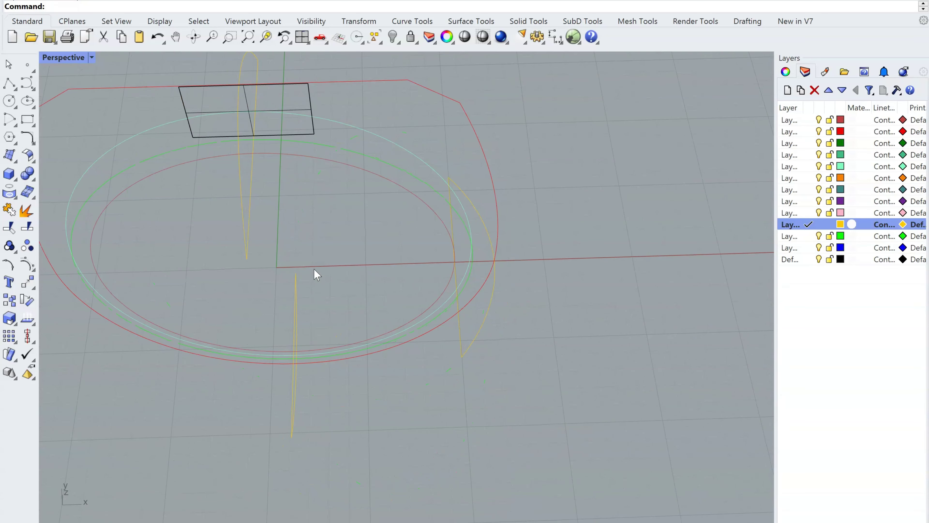
left_click(248, 226)
key("Delete")
right_click_drag(446, 322, 313, 280)
left_click(480, 323)
key("Delete")
Undo the deletions, the arc edits on the copies and the rotated copies, keeping only the bottom profile.
scroll(396, 359, "down", 5)
scroll(422, 381, "up", 3)
right_click_drag(420, 375, 448, 377)
key("ctrl+z")
key("ctrl+z")
key("ctrl+z")
key("ctrl+z")
key("ctrl+z")
key("ctrl+z")
key("ctrl+z")
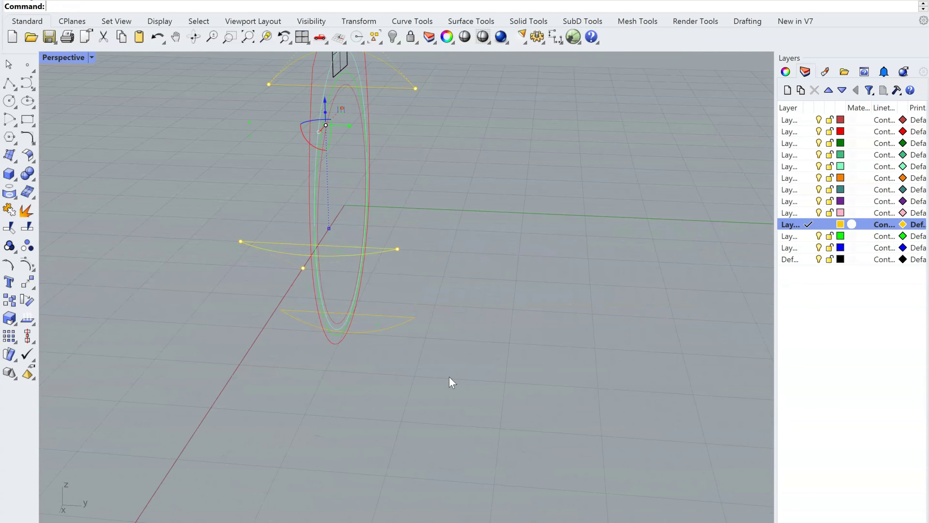
key("ctrl+z")
key("ctrl+z")
key("ctrl+z")
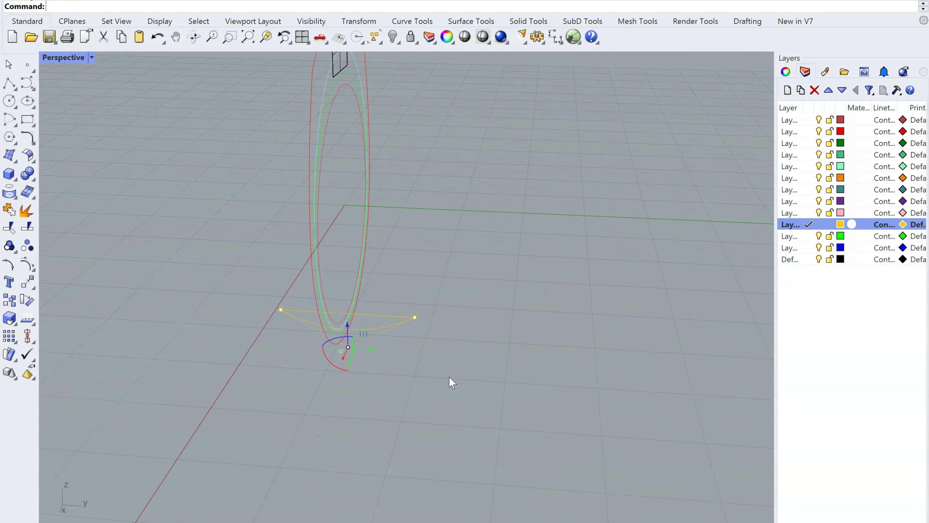
Examine the bottom profile against the ring curves from several angles.
key("Escape")
key("Escape")
right_click_drag(450, 377, 506, 341)
scroll(505, 341, "down", 3)
scroll(443, 301, "up", 6)
right_click_drag(442, 302, 524, 337)
left_click_drag(522, 354, 588, 439)
key("Escape")
key("Escape")
scroll(475, 449, "down", 8)
right_click_drag(476, 399, 439, 431)
scroll(516, 357, "up", 6)
scroll(517, 357, "down", 6)
right_click_drag(517, 357, 532, 344)
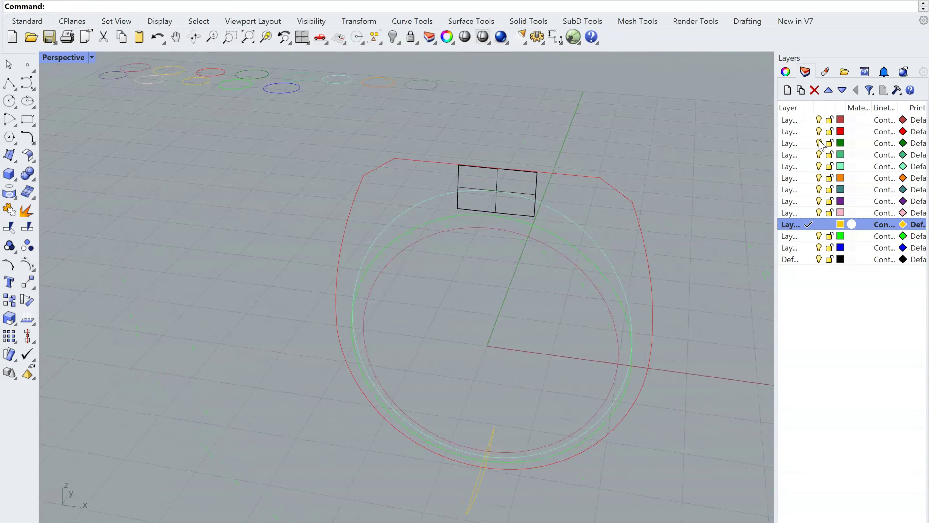
Make the dark green layer the current layer.
left_click(811, 142)
right_click_drag(606, 296, 598, 300)
right_click_drag(560, 339, 534, 360)
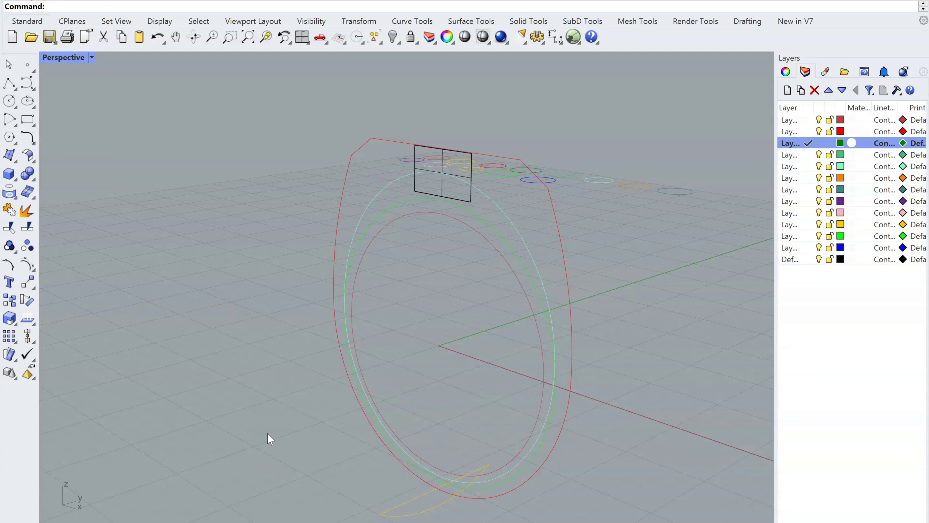
scroll(378, 242, "down", 3)
right_click_drag(378, 242, 475, 268)
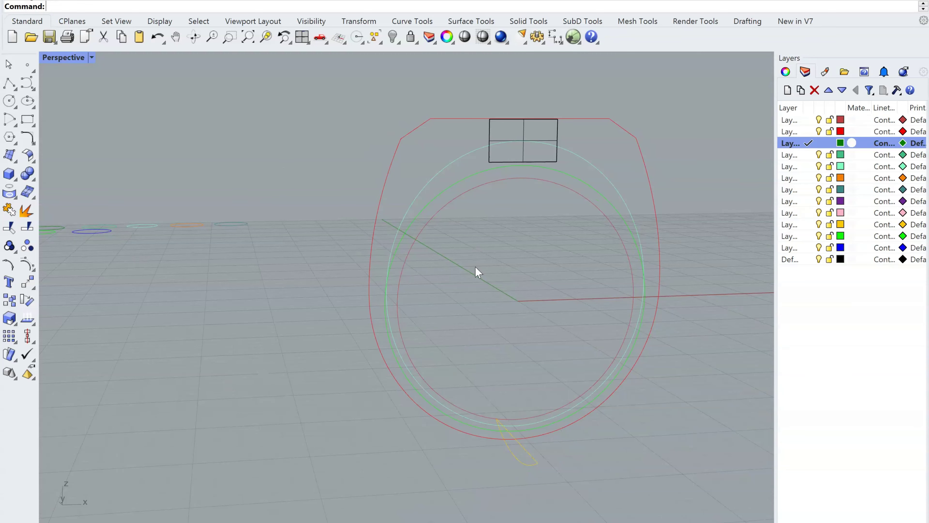
right_click_drag(477, 272, 518, 325)
scroll(552, 318, "up", 5)
Extrude the inner circle and the red outer outline together as a solid on both sides of their plane.
left_click(531, 331)
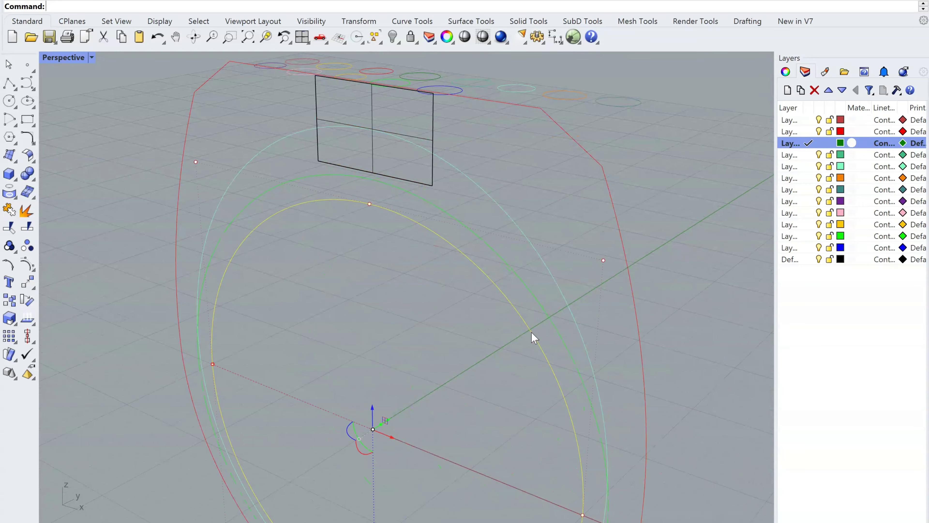
left_click(636, 315, "shift")
scroll(564, 280, "down", 8)
right_click_drag(551, 293, 513, 278)
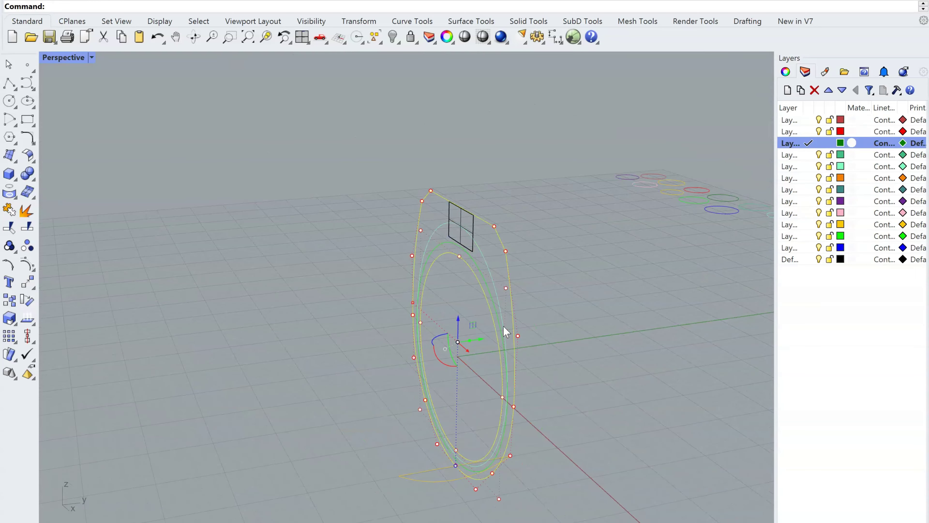
right_click_drag(546, 356, 573, 357)
right_click(564, 359)
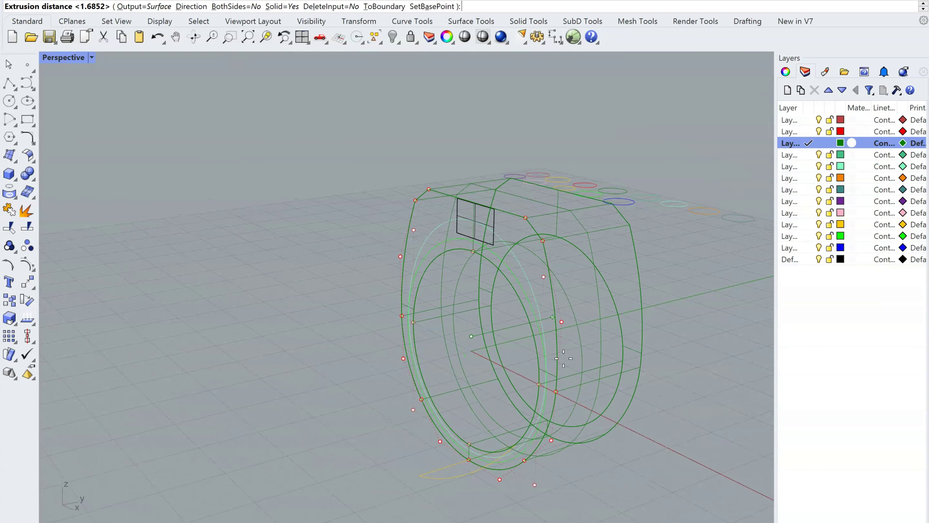
right_click_drag(453, 351, 390, 344)
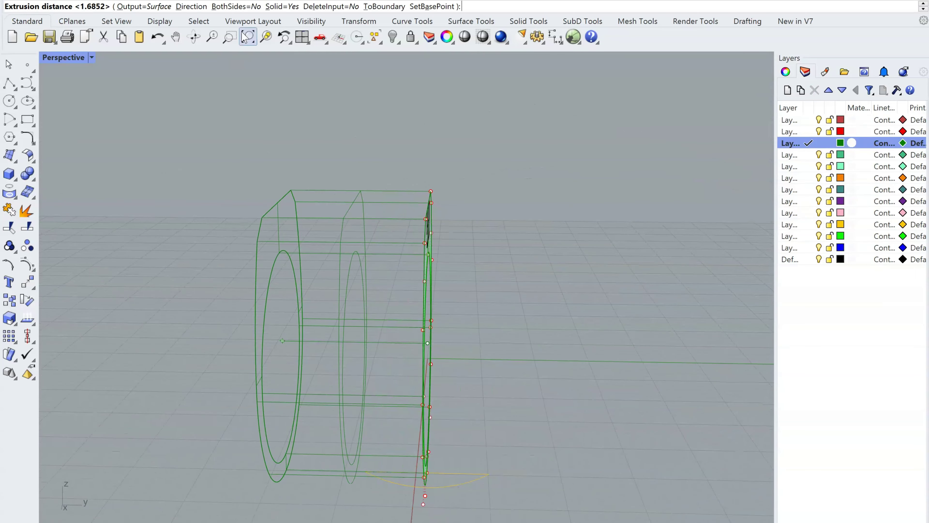
left_click(245, 7)
left_click(394, 257)
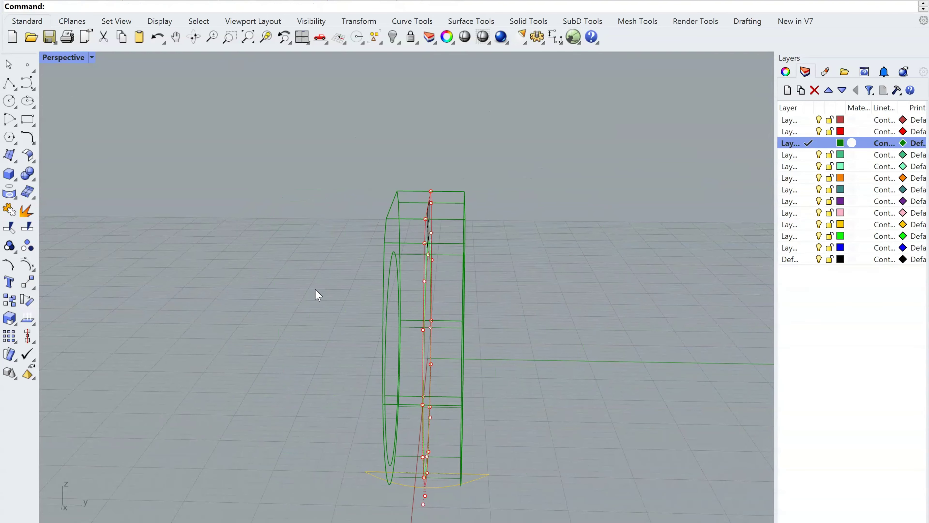
key("Escape")
Switch the Perspective view to shaded display.
right_click_drag(315, 289, 455, 295)
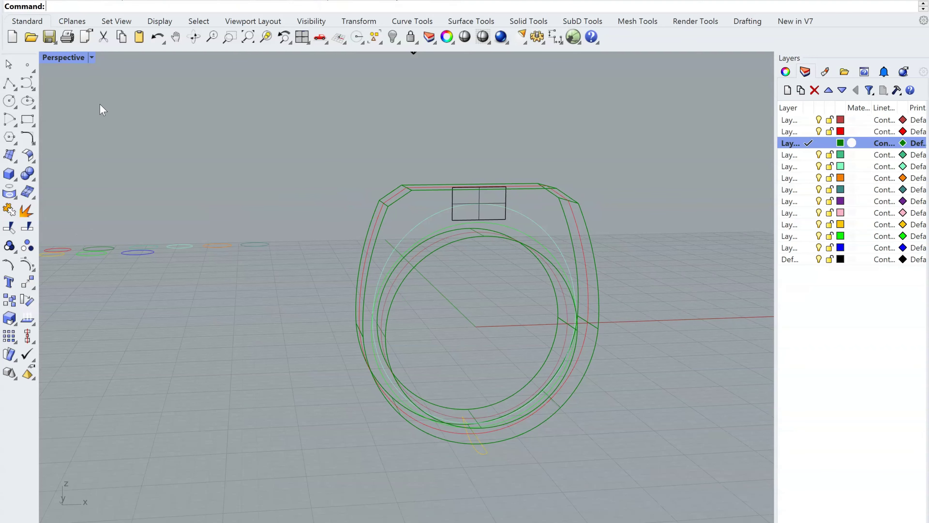
key("ctrl+alt+s")
mouse_move(456, 253)
right_mouse_down()
mouse_move(472, 285)
mouse_move(584, 353)
mouse_move(498, 271)
mouse_move(535, 280)
right_mouse_up()
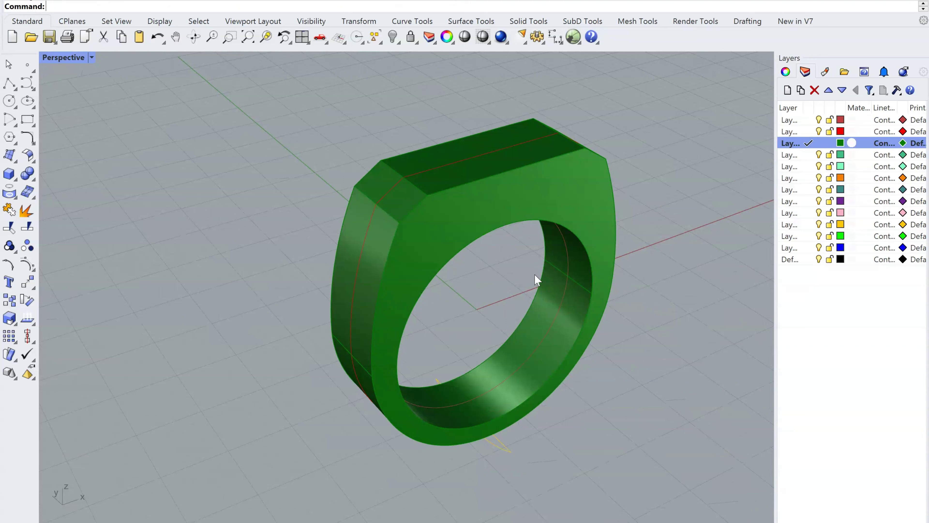
Examine the shaded ring solid's flat top, sides and inner opening from several angles.
right_click_drag(534, 280, 531, 232)
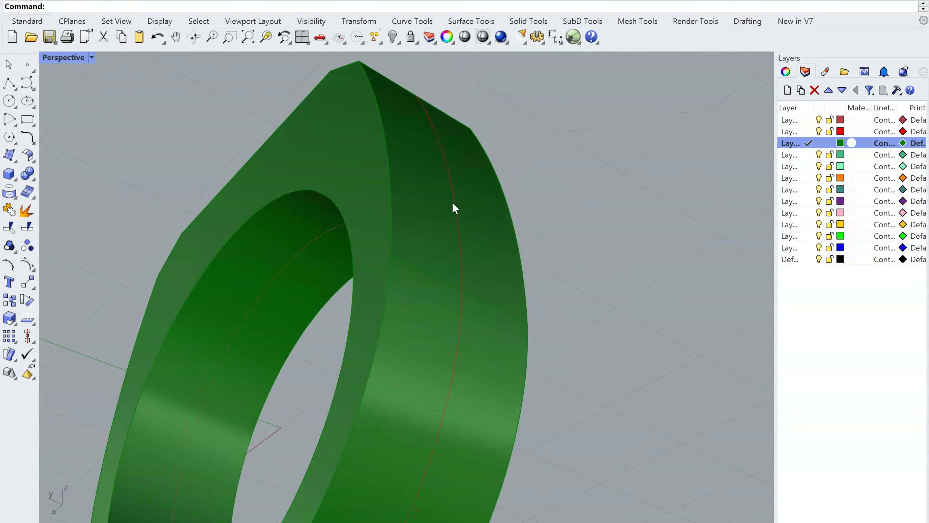
right_click_drag(452, 205, 435, 163)
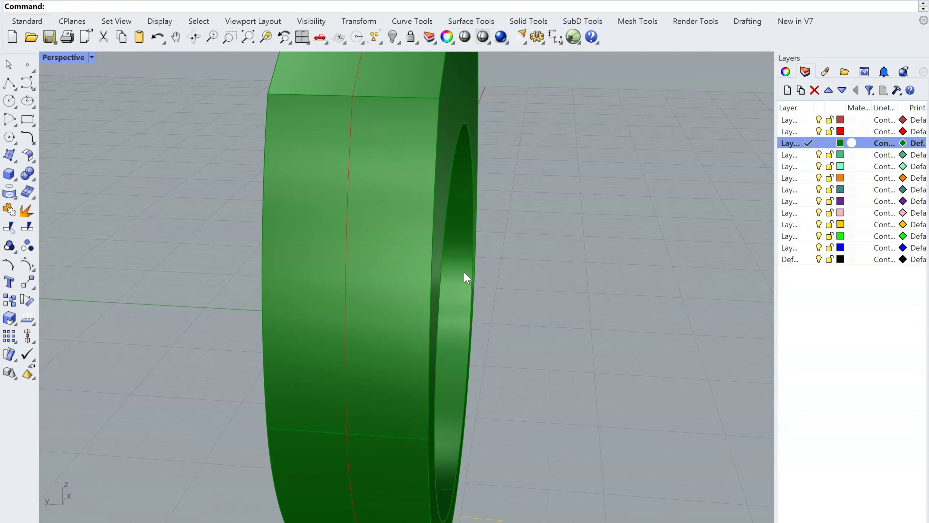
right_click_drag(503, 263, 545, 294)
scroll(490, 308, "down", 7)
scroll(496, 258, "up", 4)
scroll(459, 254, "down", 5)
right_click_drag(442, 247, 408, 331)
right_click_drag(512, 342, 589, 373)
scroll(554, 304, "up", 5)
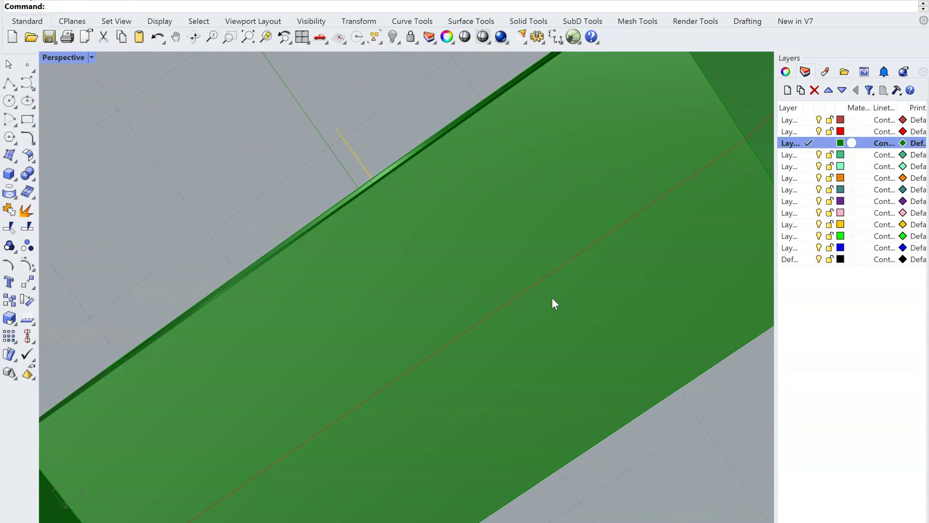
right_click_drag(553, 298, 559, 329)
left_click(547, 327)
scroll(532, 326, "down", 5)
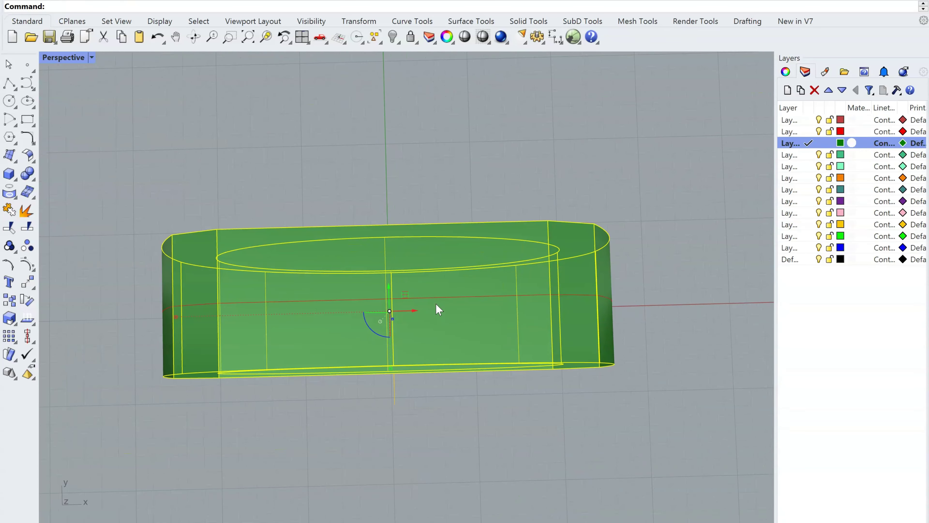
right_click_drag(441, 351, 399, 235)
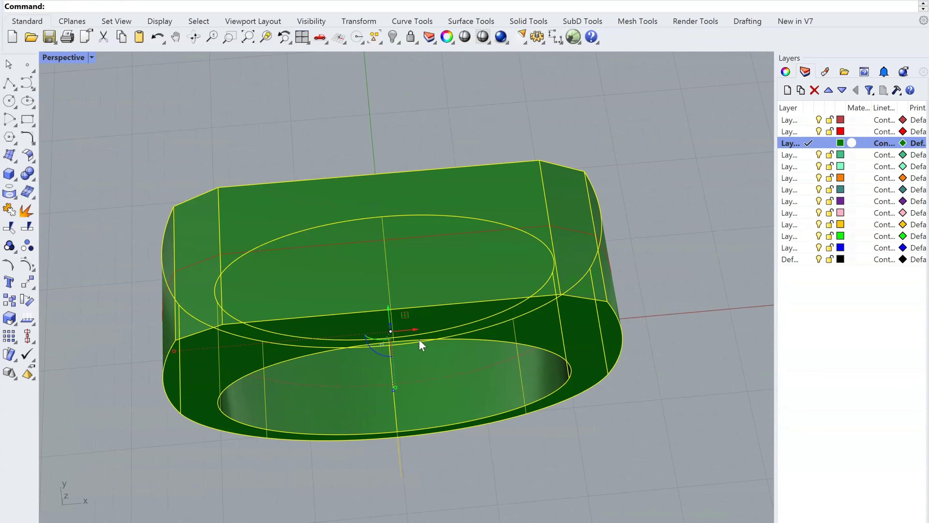
right_click_drag(421, 342, 511, 342)
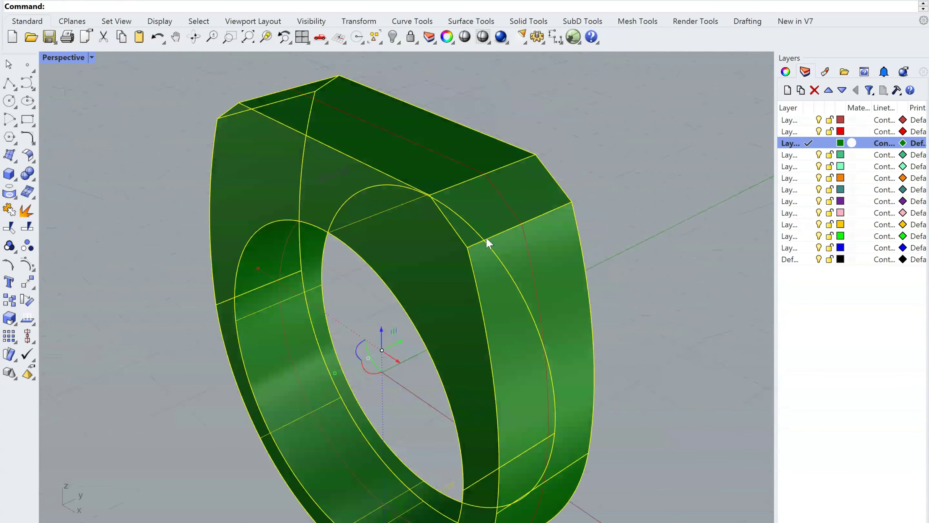
right_click_drag(569, 402, 619, 364)
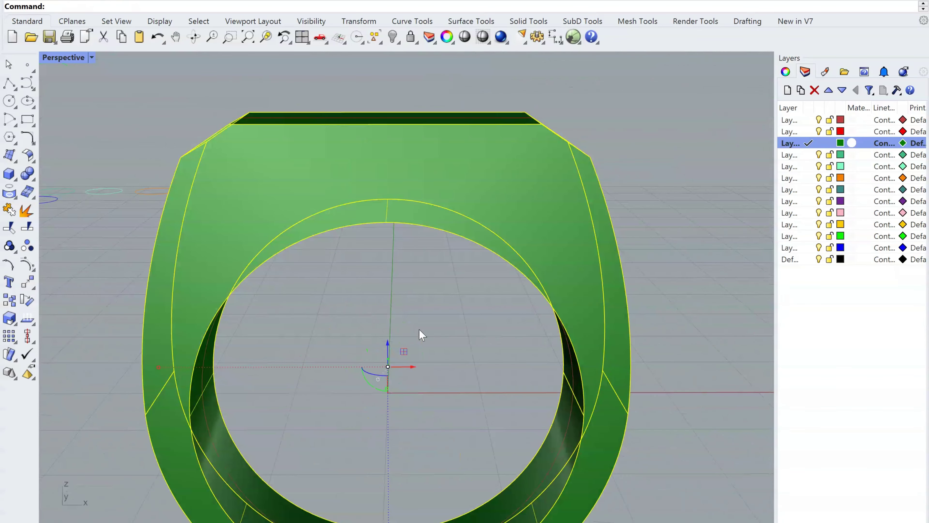